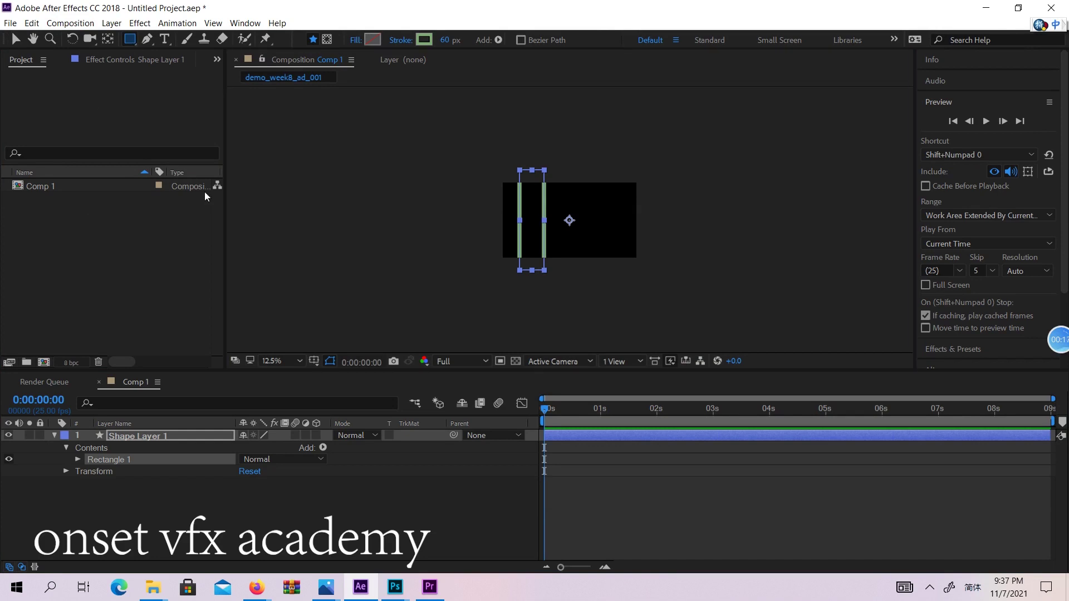
# Switch to Firefox and browse pages 7 and 8 of the liked videos list on Vimeo for motion graphics references.
pyautogui.moveTo(256, 586)
pyautogui.click(111, 521)
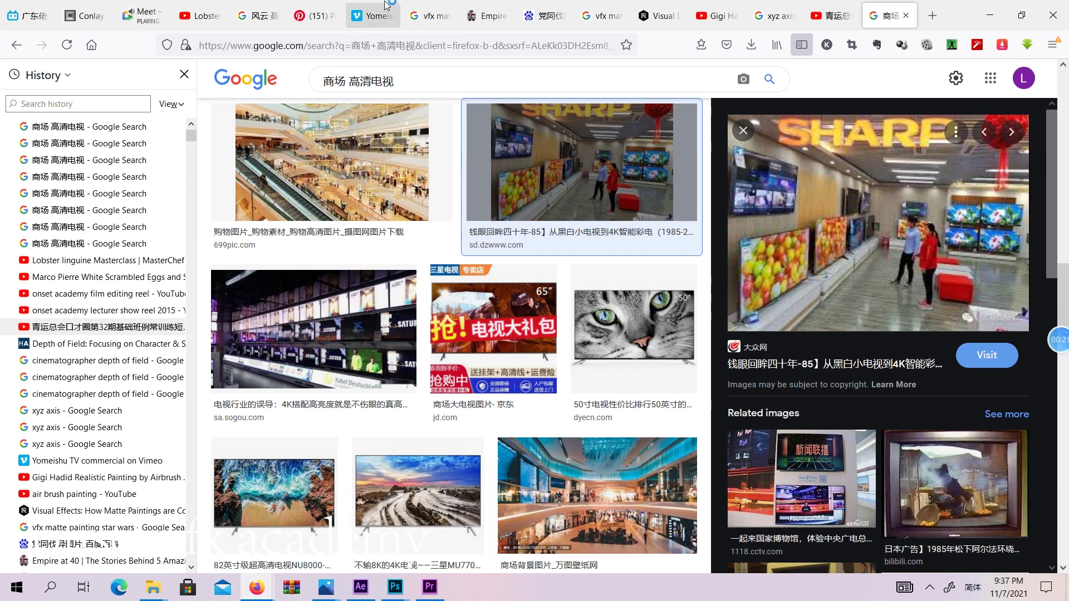
pyautogui.click(369, 16)
pyautogui.hotkey('alt', 'Left')
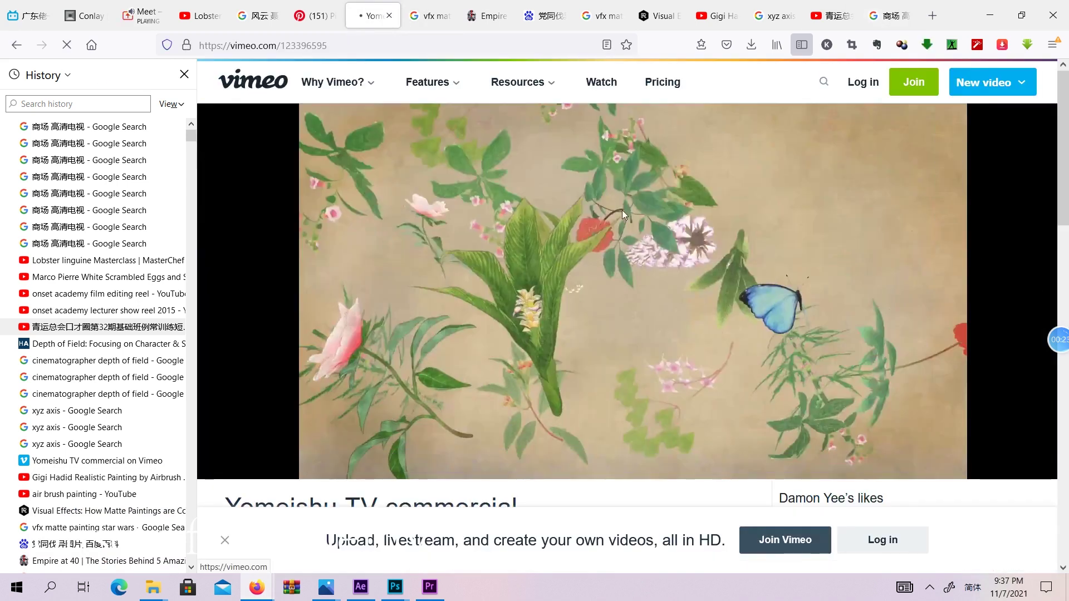
pyautogui.scroll(4, 687, 284)
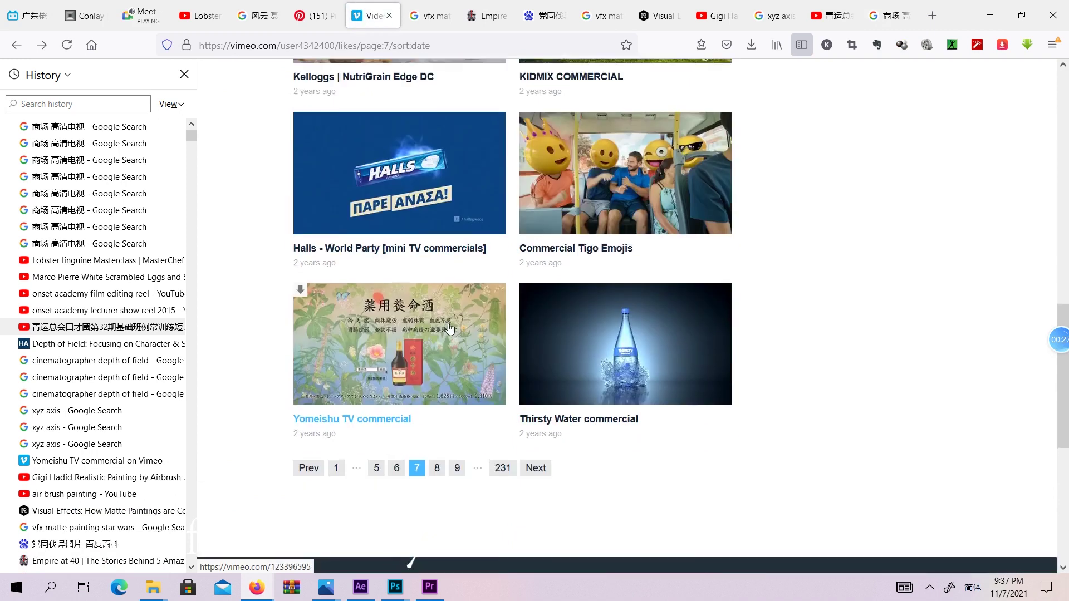
pyautogui.scroll(-10, 495, 324)
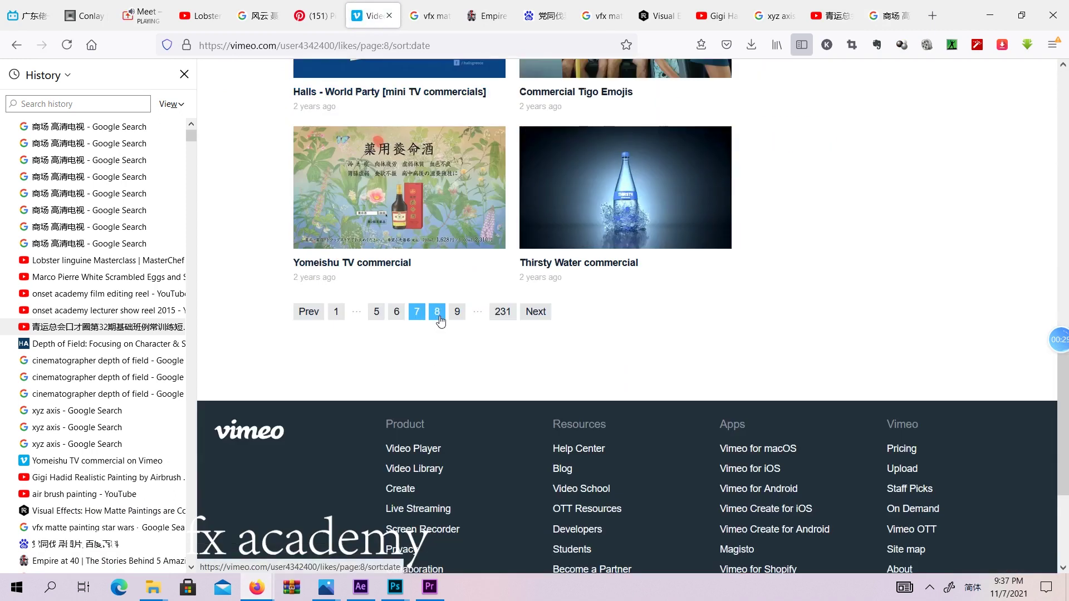
pyautogui.click(436, 312)
pyautogui.scroll(-10, 868, 352)
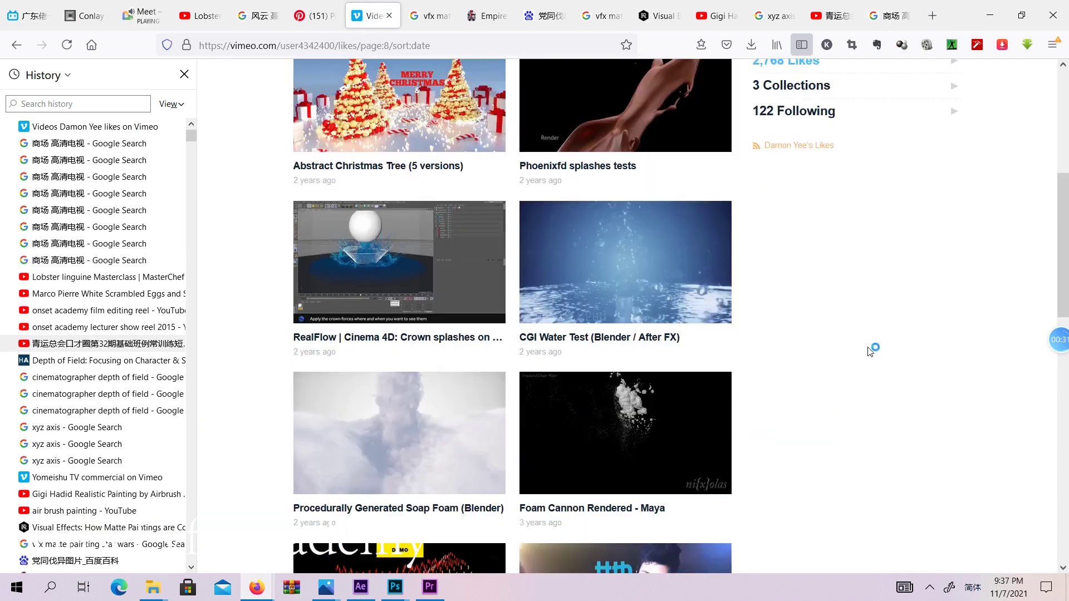
pyautogui.scroll(-5, 866, 352)
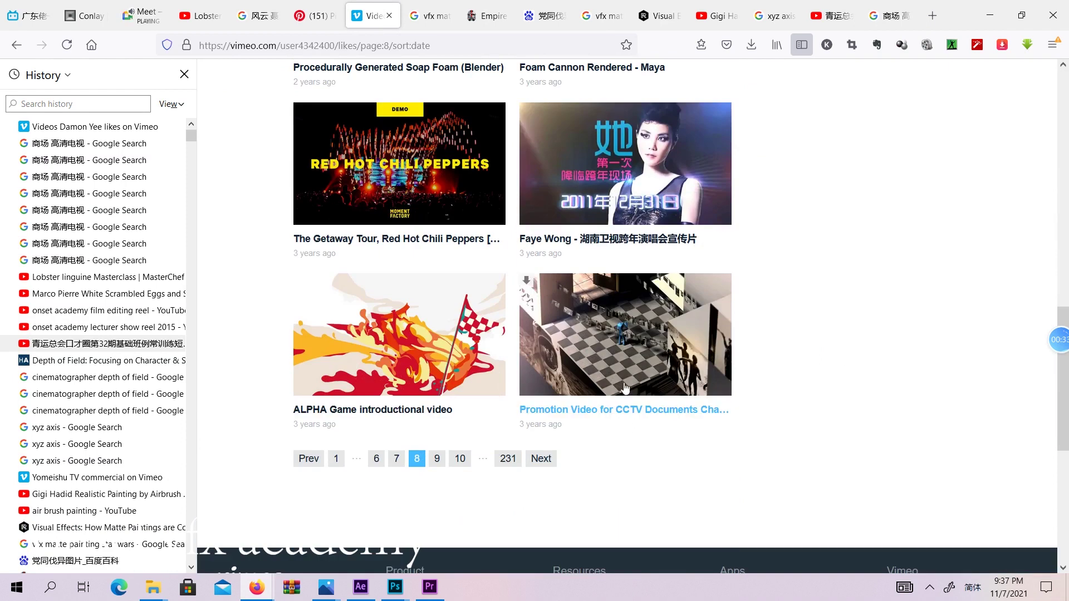
# Open the ALPHA Game introductional video, play it, skip ahead to about 00:13 and pause at 00:14.
pyautogui.click(487, 364)
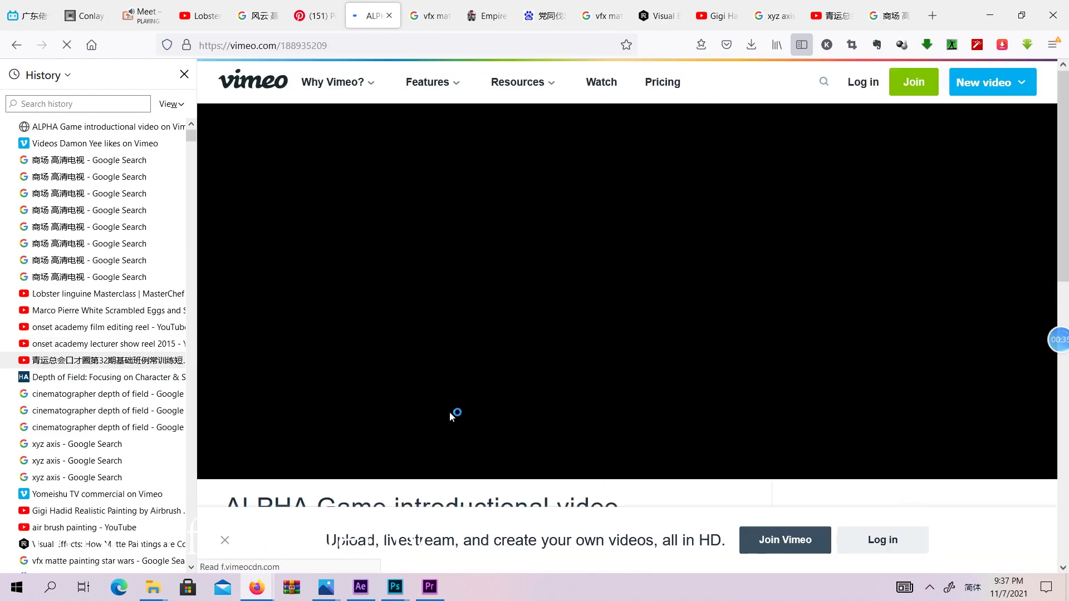
pyautogui.click(346, 465)
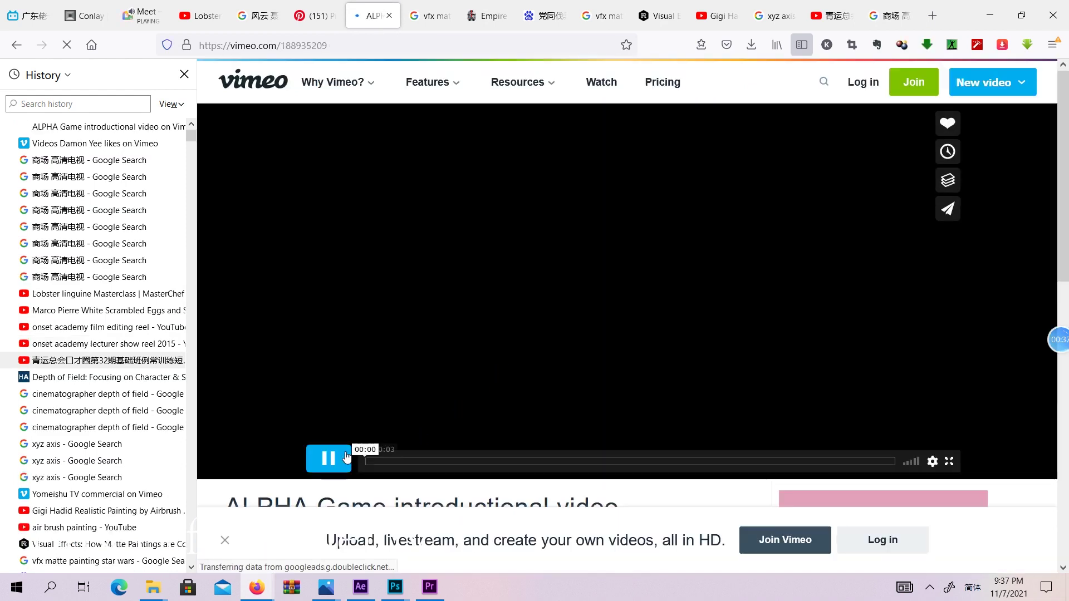
pyautogui.scroll(-15, 619, 412)
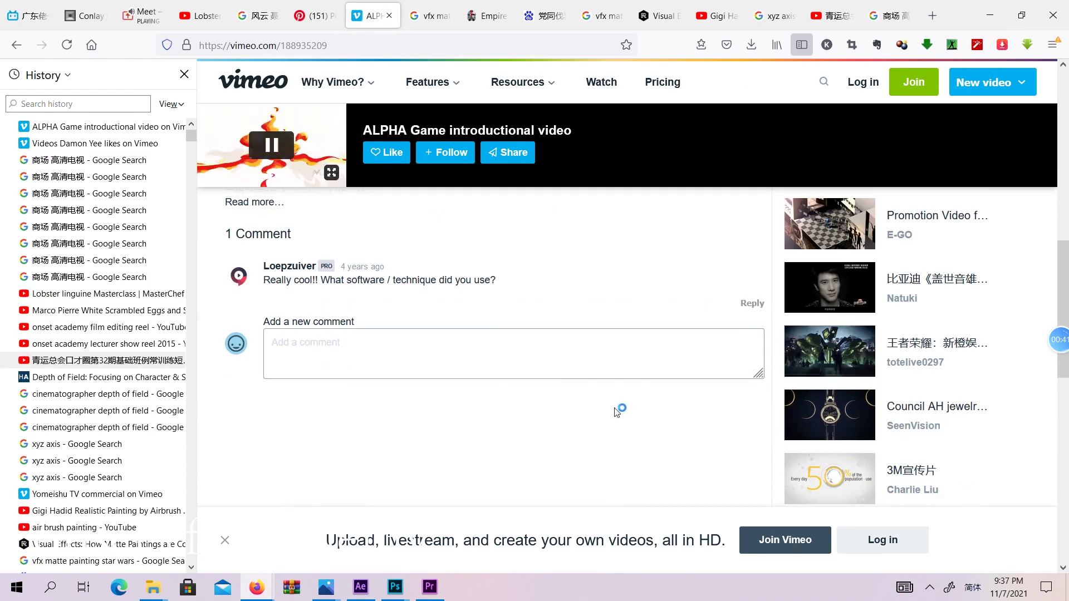
pyautogui.scroll(5, 619, 413)
pyautogui.scroll(3, 616, 410)
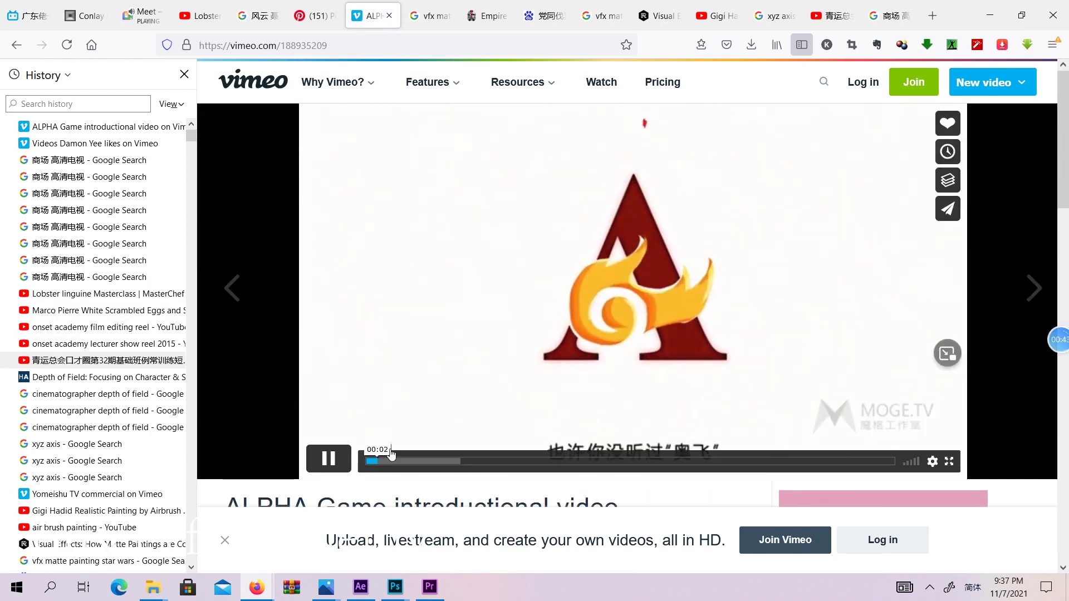
pyautogui.click(425, 461)
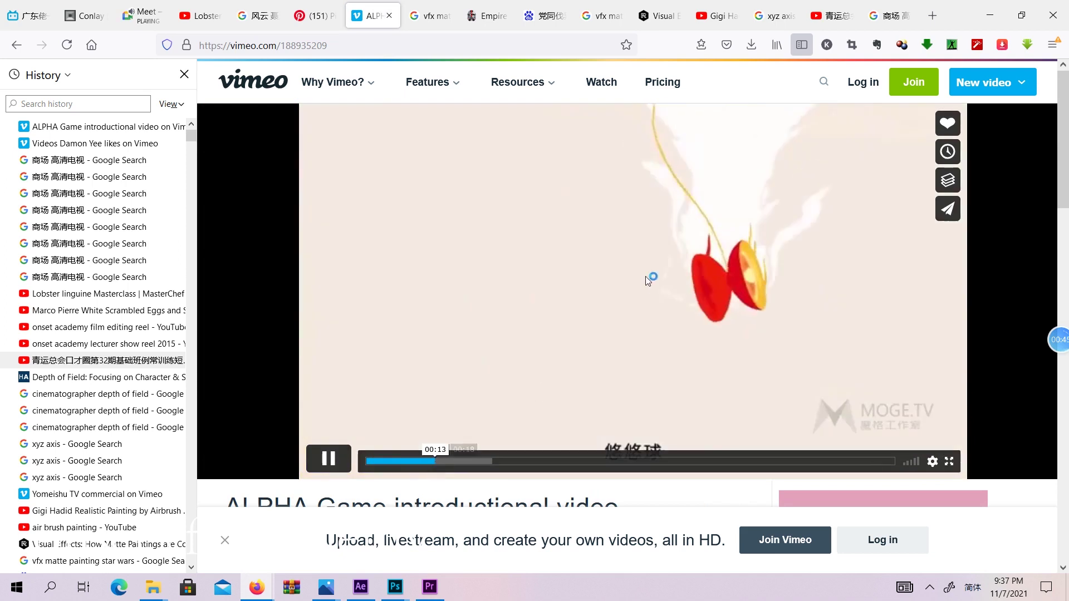
pyautogui.click(328, 459)
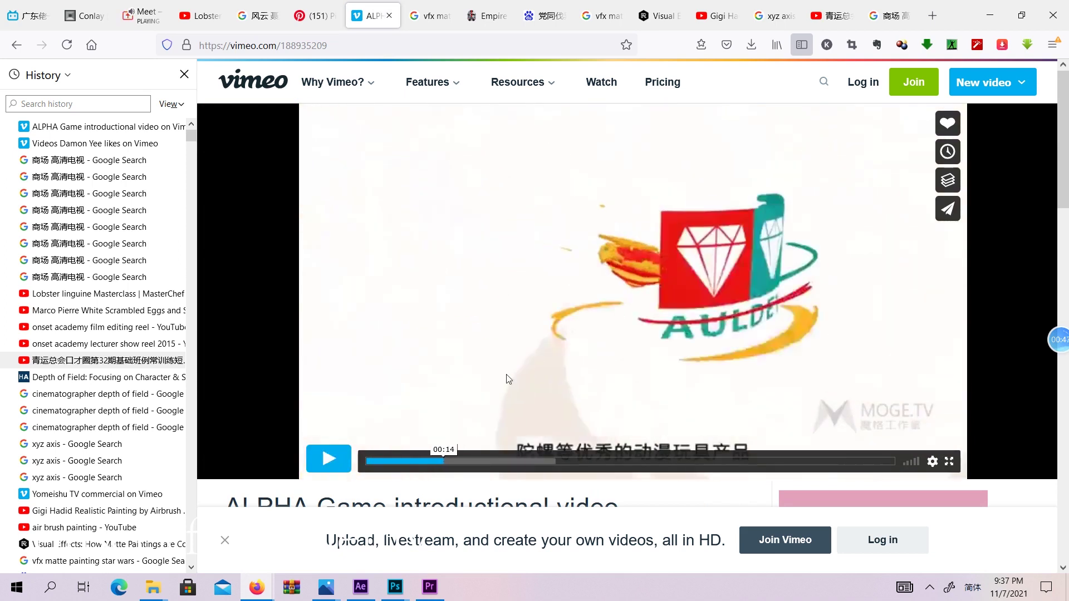
# Play the ALPHA Game video in short bursts up to 00:18, pausing to examine its logo and shape transitions.
pyautogui.scroll(-3, 620, 281)
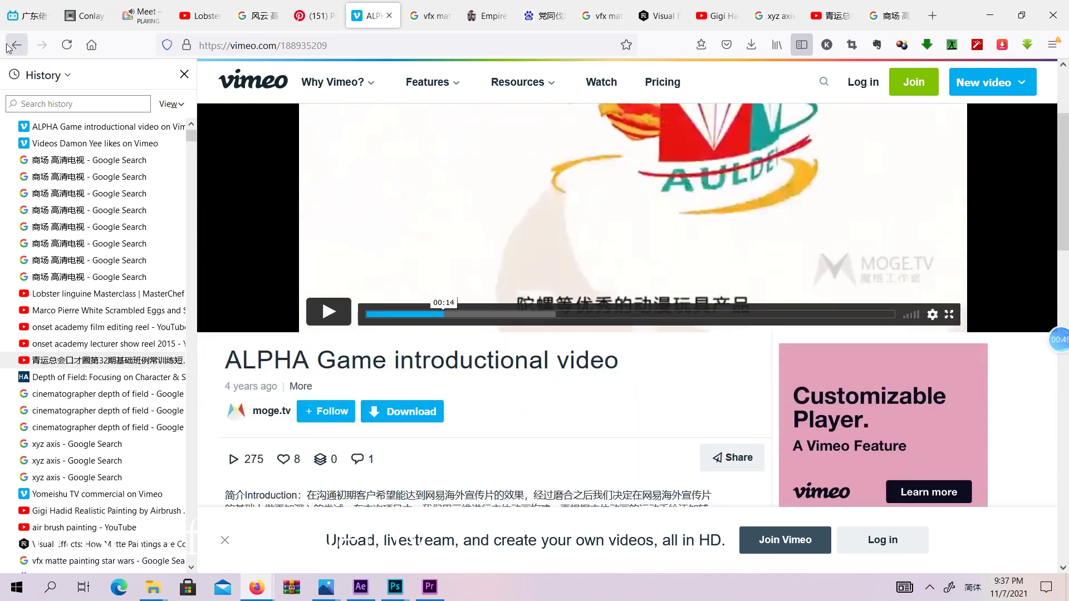
pyautogui.scroll(3, 514, 340)
pyautogui.click(334, 461)
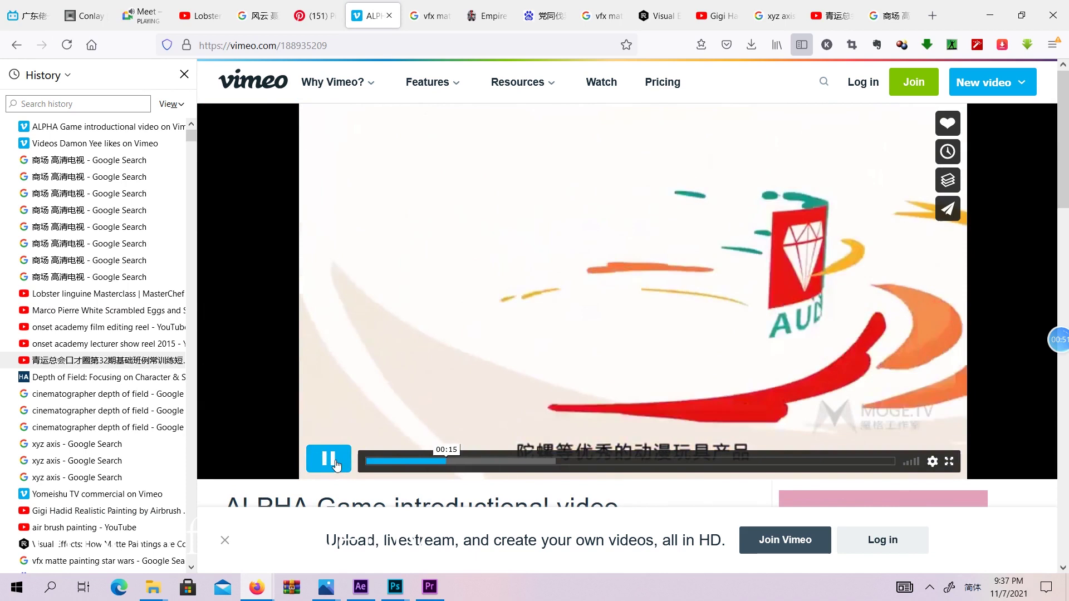
pyautogui.click(332, 462)
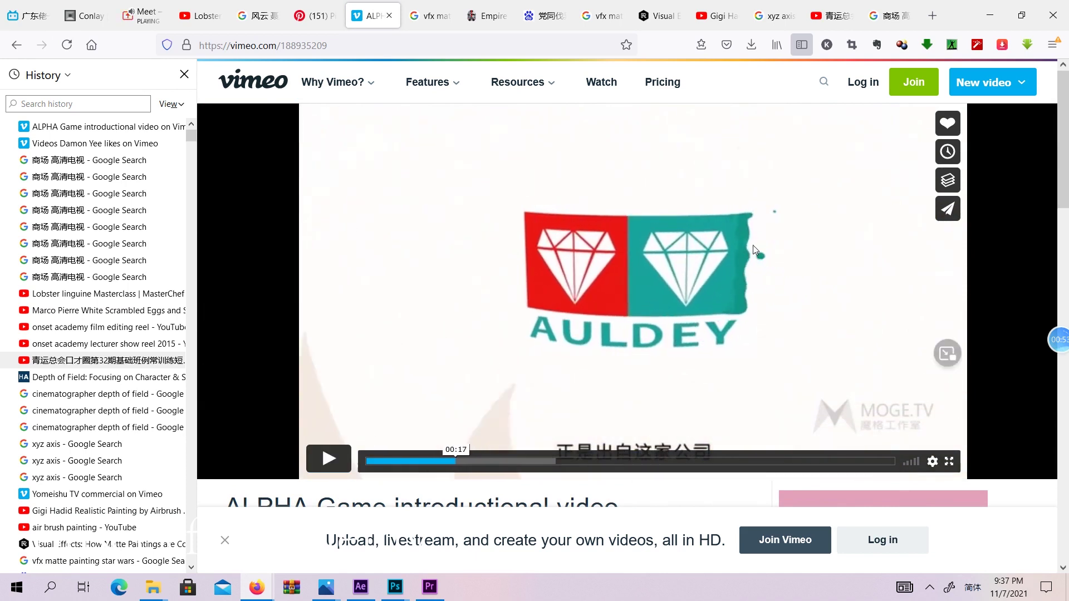
pyautogui.click(321, 459)
pyautogui.click(321, 458)
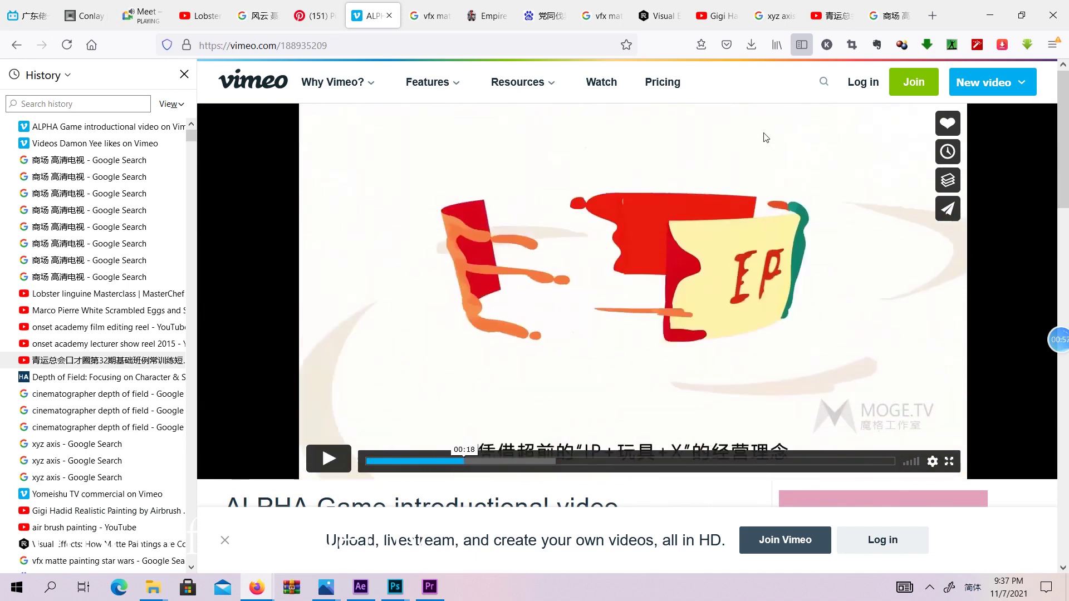
# Return to the liked videos list and browse its pages 1 and 2 for another reference.
pyautogui.click(17, 45)
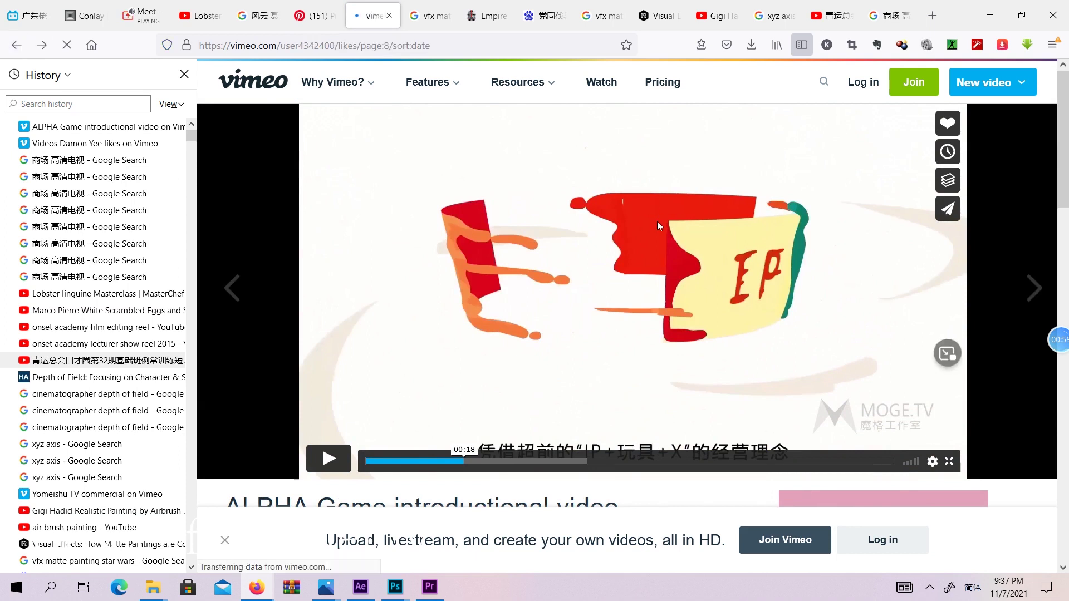
pyautogui.scroll(3, 613, 245)
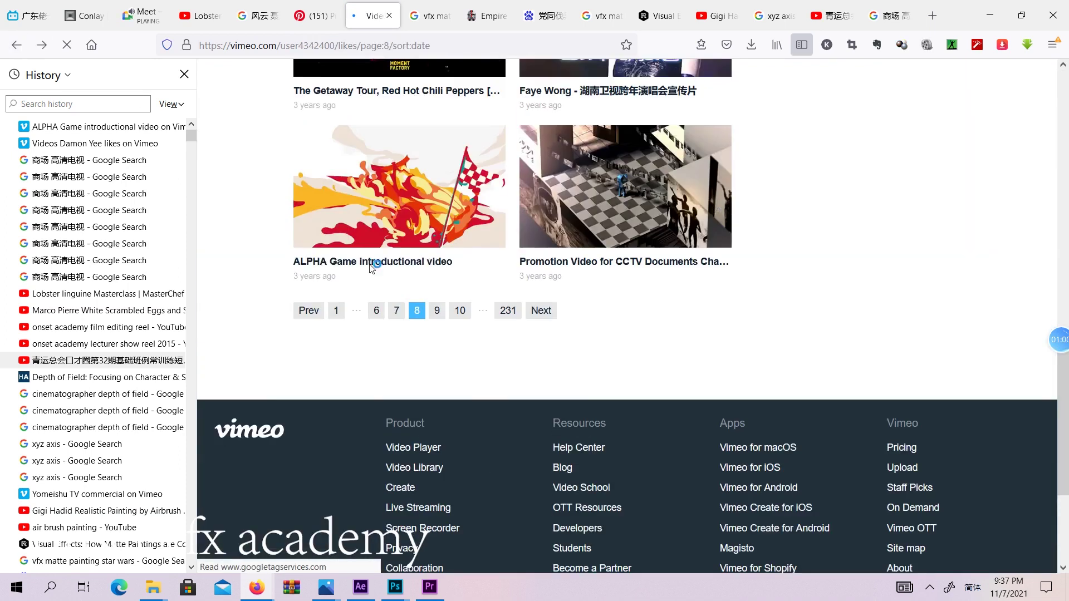
pyautogui.click(334, 310)
pyautogui.scroll(-15, 589, 341)
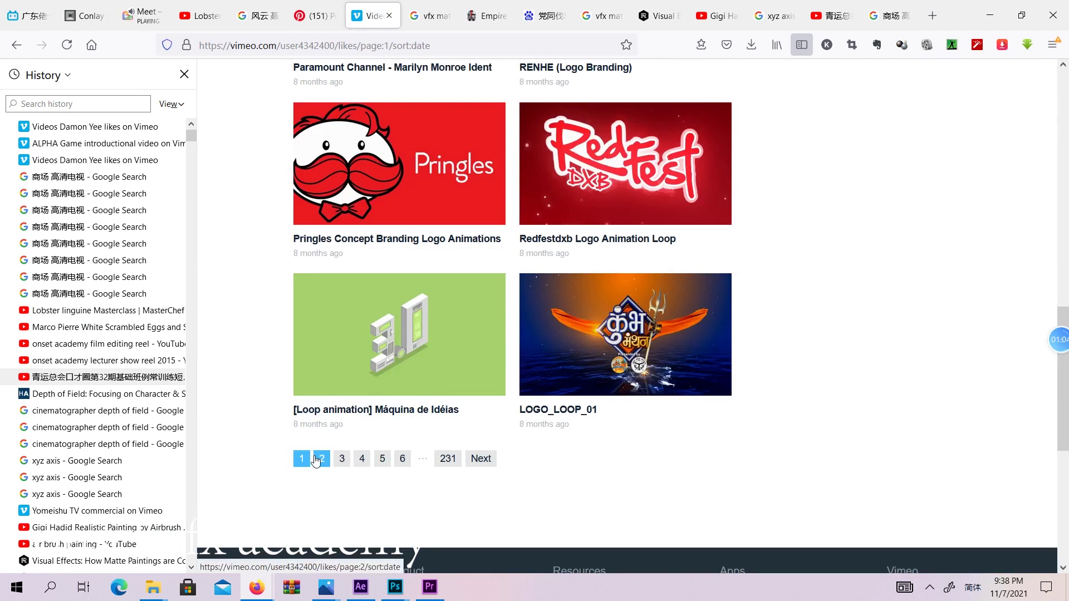
pyautogui.click(315, 459)
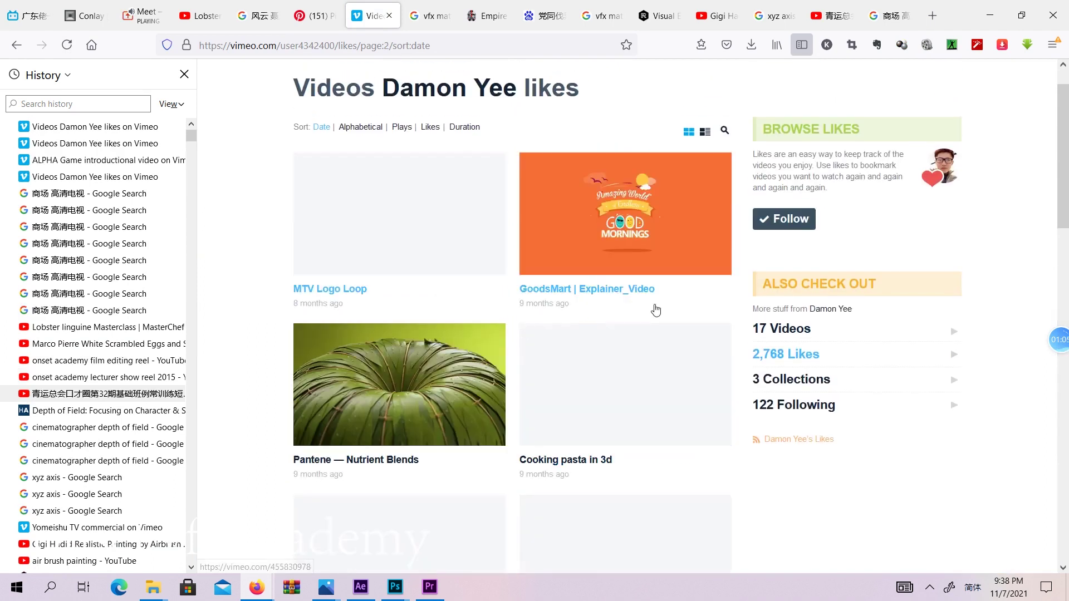
# Open the GoodsMart Explainer_Video and play its first five seconds to examine the diagonal stripe transition.
pyautogui.click(655, 230)
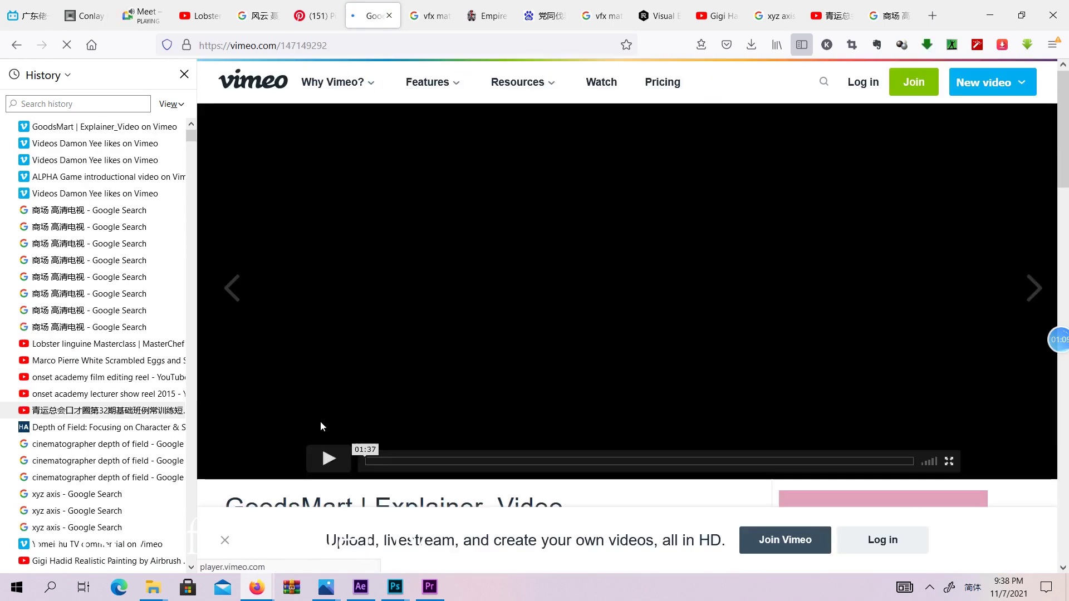
pyautogui.click(332, 459)
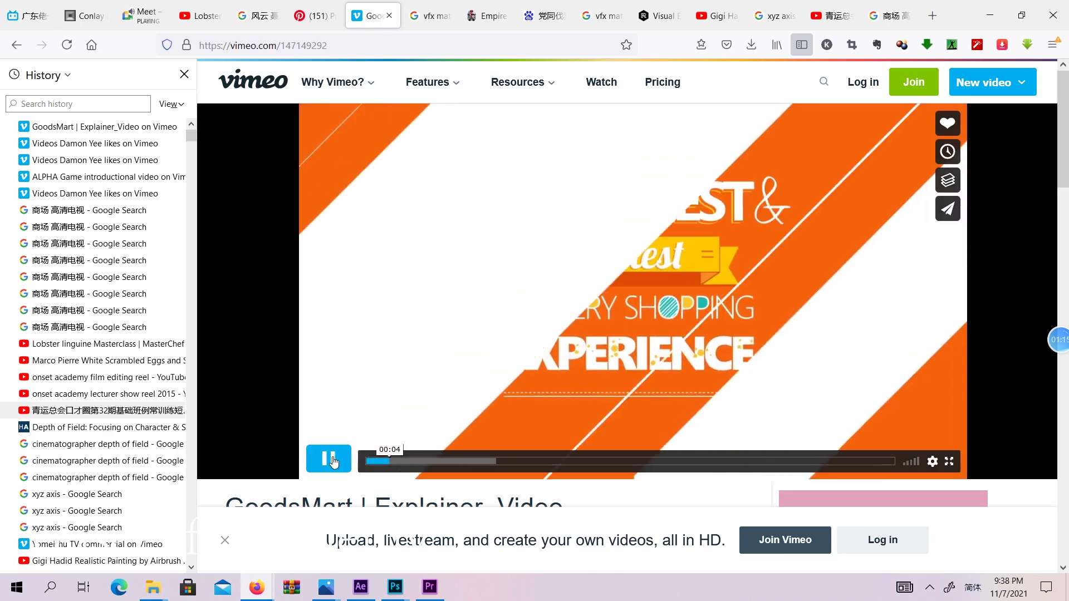
pyautogui.click(331, 459)
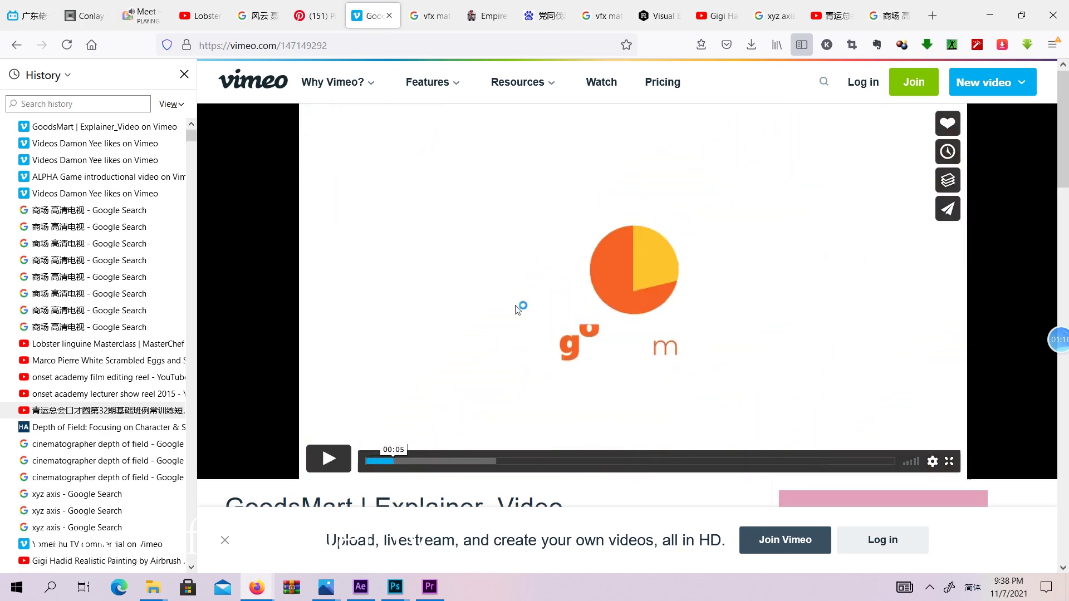
# Switch back to After Effects and set the rectangle's fill to light cyan 86FFF1.
pyautogui.click(986, 14)
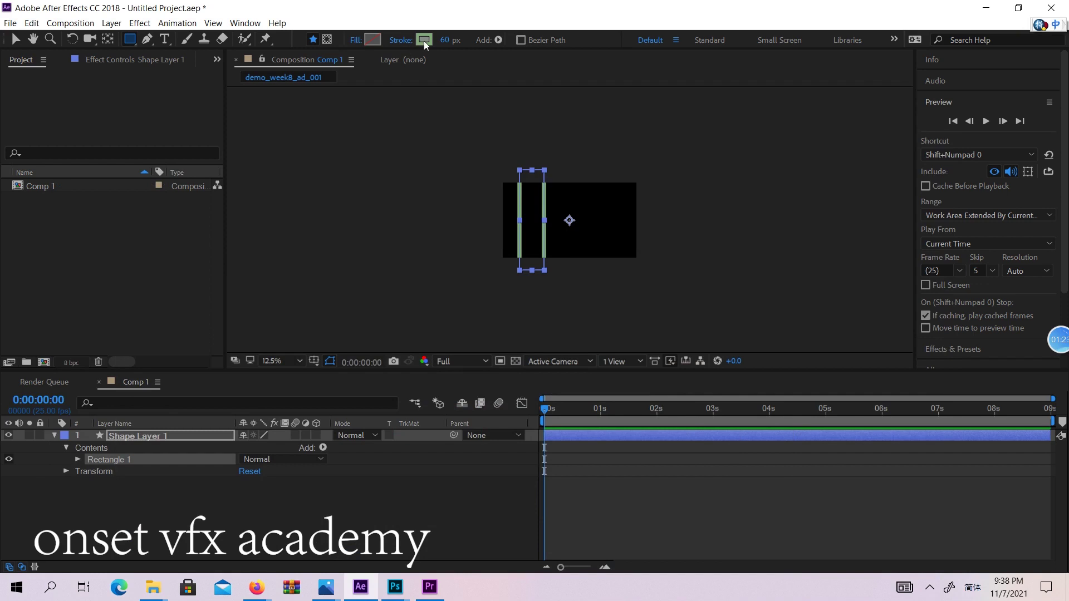
pyautogui.click(371, 40)
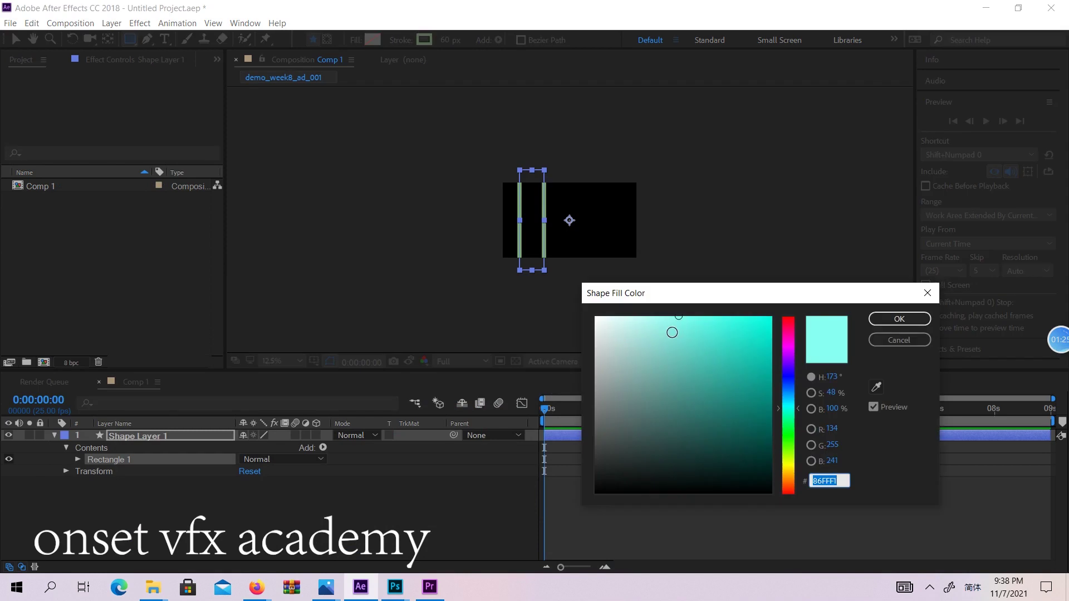
pyautogui.click(900, 319)
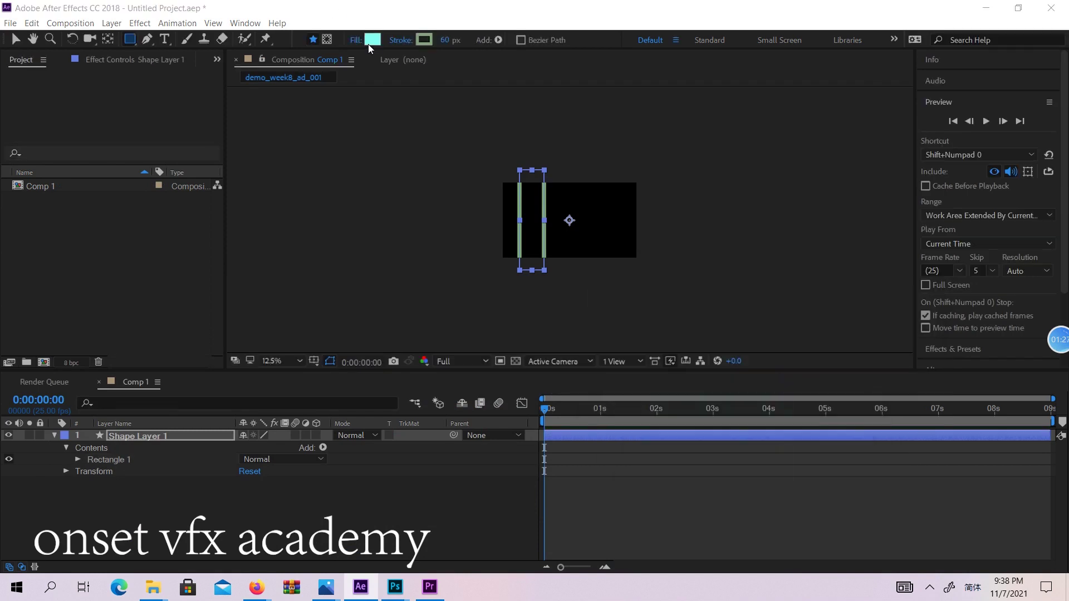
pyautogui.click(369, 43)
pyautogui.click(899, 339)
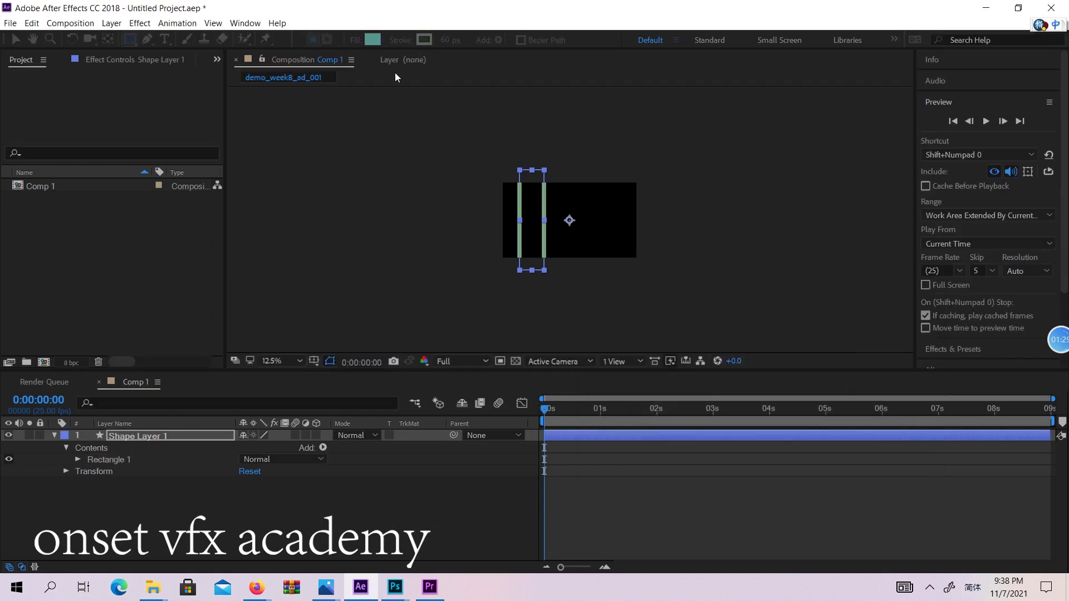
# Remove the rectangle's stroke by setting its stroke type to None.
pyautogui.click(425, 39)
pyautogui.click(889, 337)
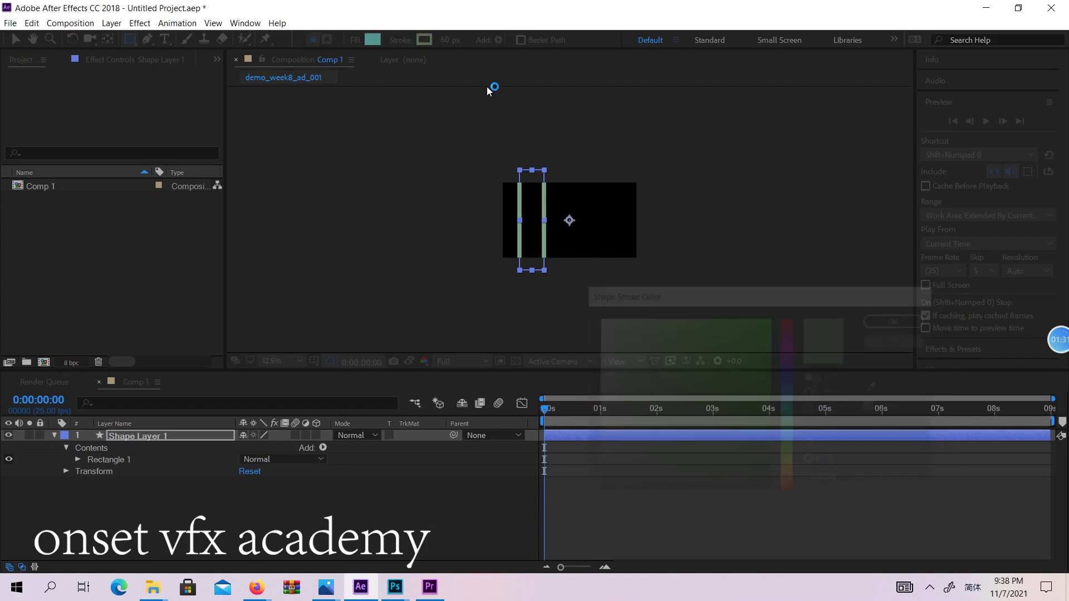
pyautogui.click(401, 40)
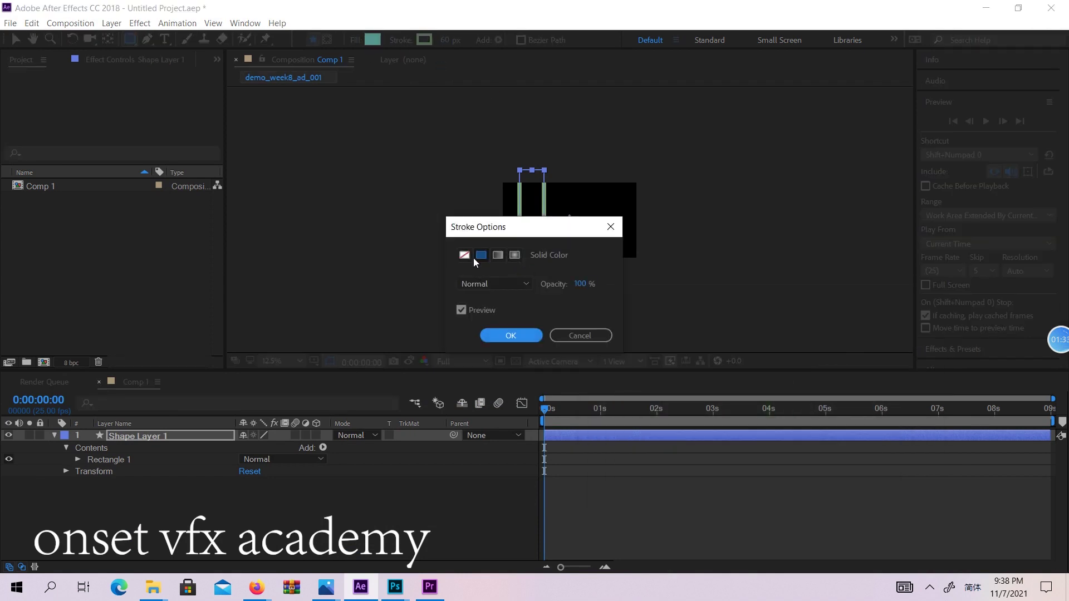
pyautogui.click(464, 255)
pyautogui.click(510, 336)
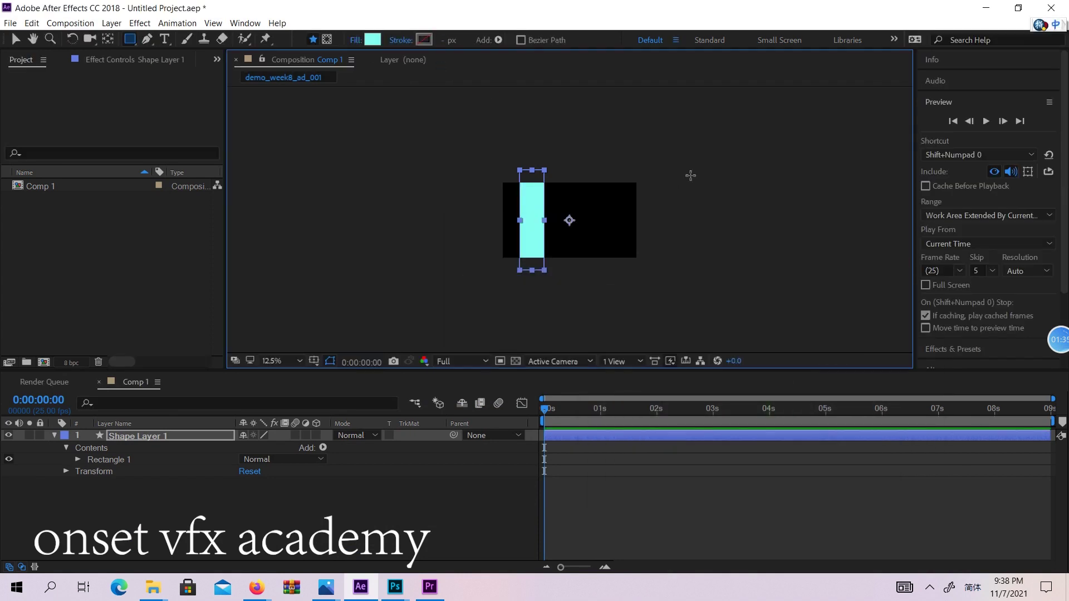
# Stretch the cyan rectangle vertically with the Selection tool so it extends further beyond the composition's upper and lower edges.
pyautogui.click(17, 39)
pyautogui.click(528, 162)
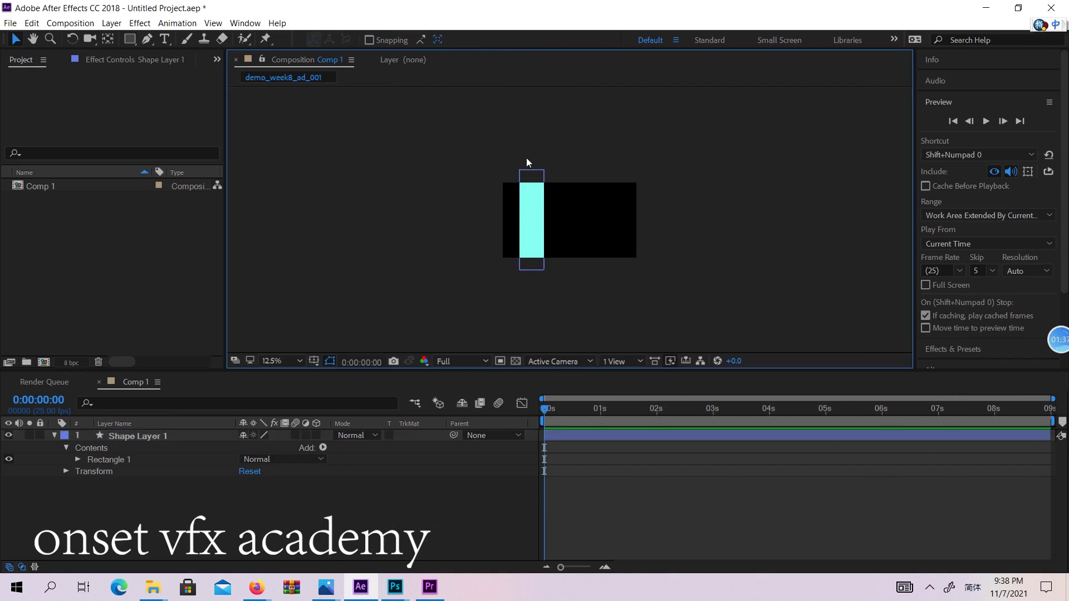
pyautogui.click(537, 182)
pyautogui.moveTo(534, 173); pyautogui.dragTo(532, 142)
pyautogui.click(717, 166)
# Add a Repeater to the contents of Shape Layer 1 and reveal the repeater's properties.
pyautogui.click(128, 435)
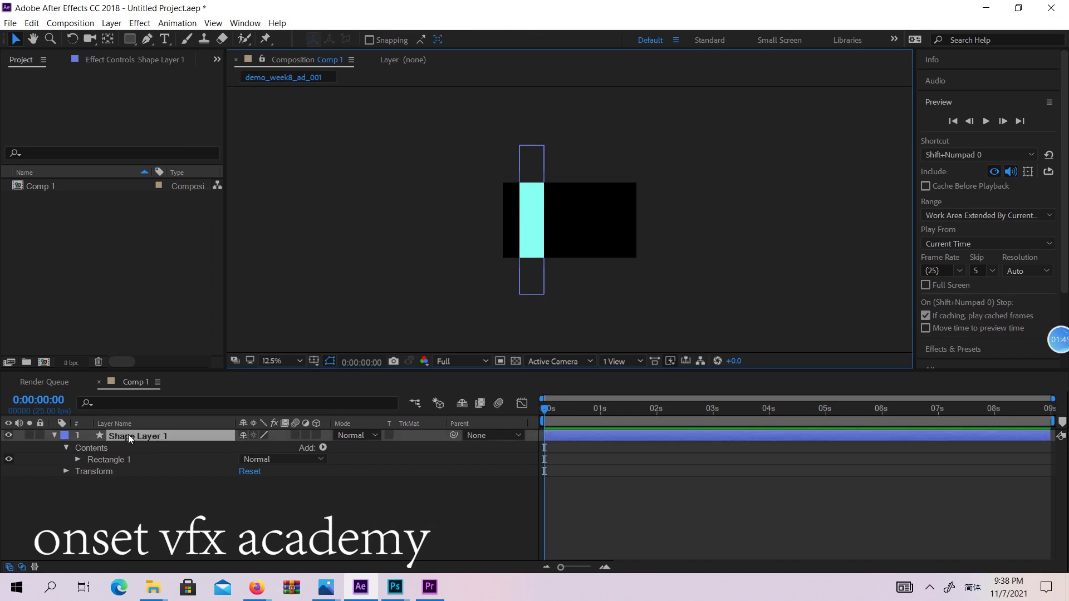
pyautogui.click(324, 449)
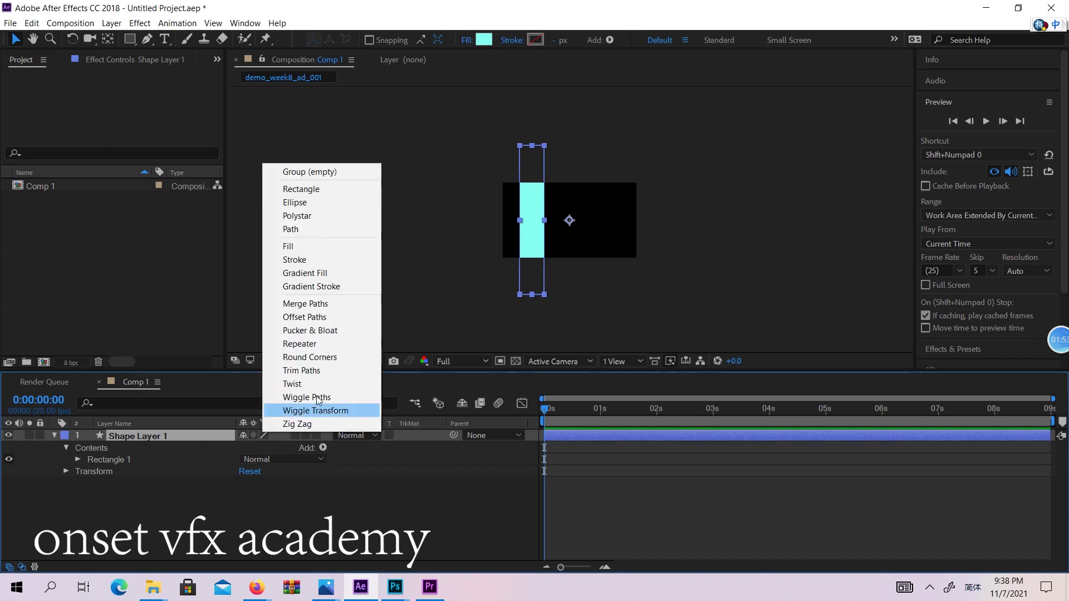
pyautogui.click(313, 345)
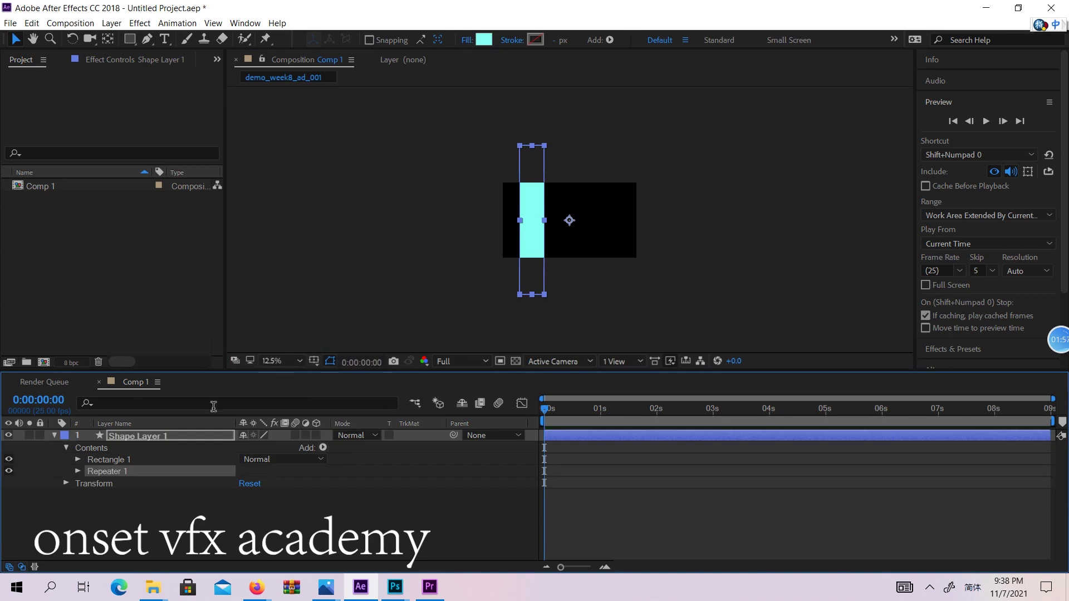
pyautogui.click(77, 470)
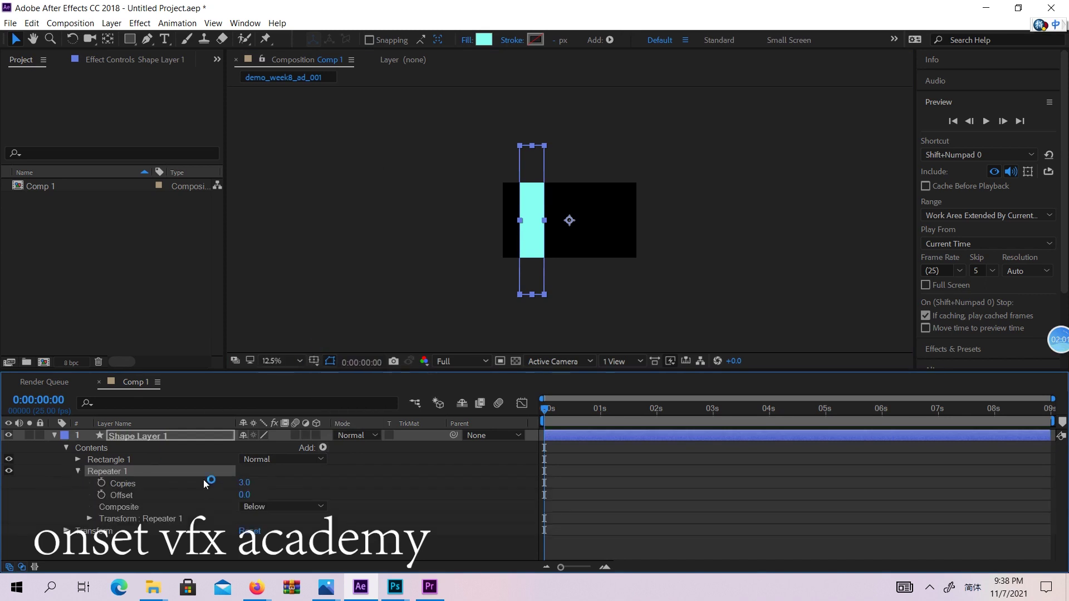
# Set the Repeater's number of copies to 15.
pyautogui.click(244, 482)
pyautogui.press('BackSpace')
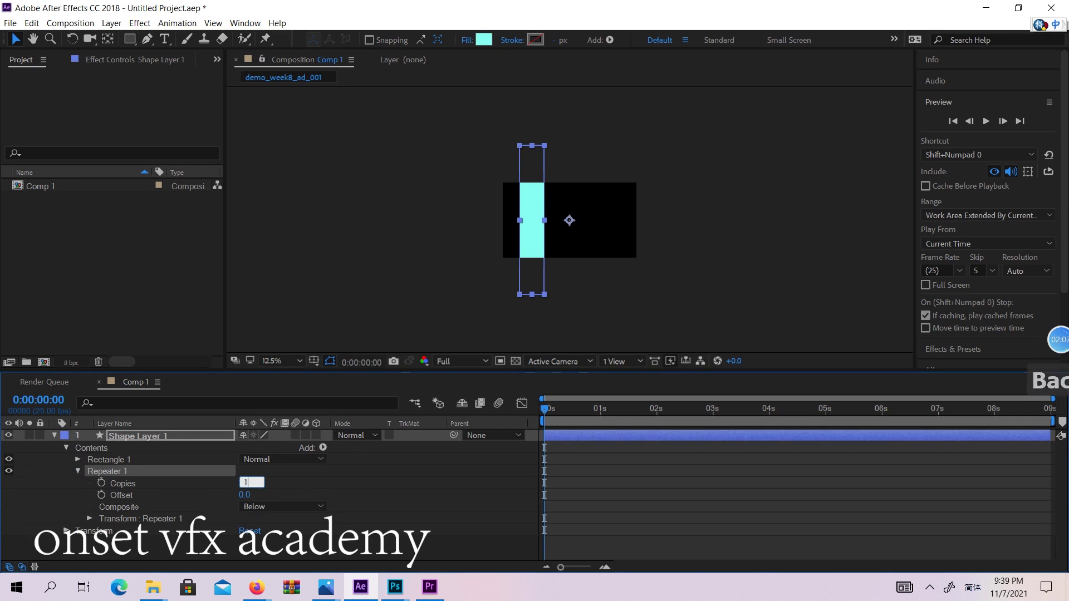
pyautogui.press('Return')
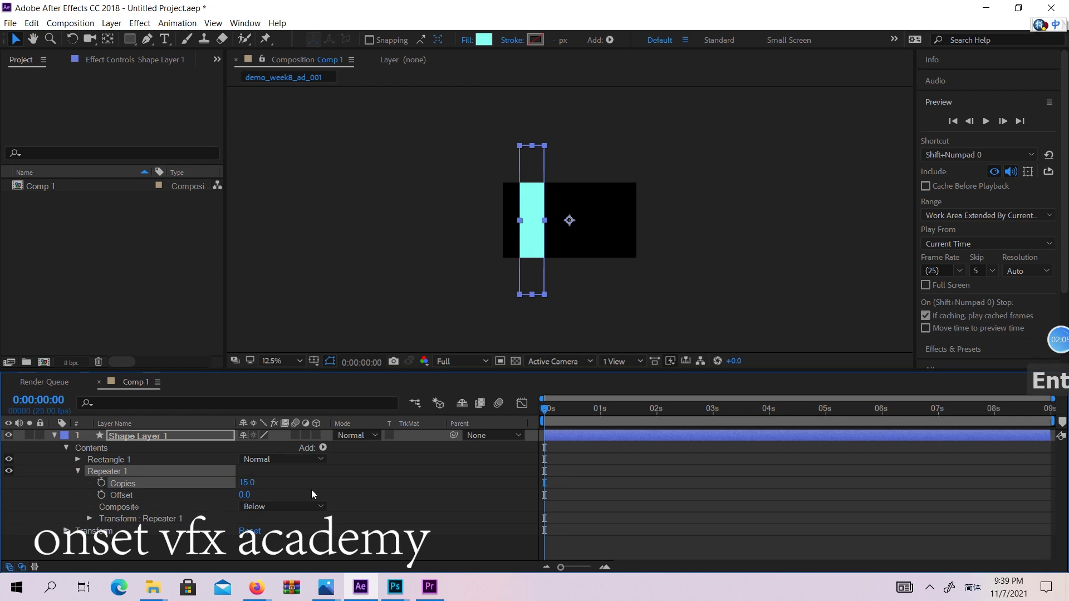
# Reveal the Repeater's transform properties and increase its horizontal position to 105.
pyautogui.click(90, 519)
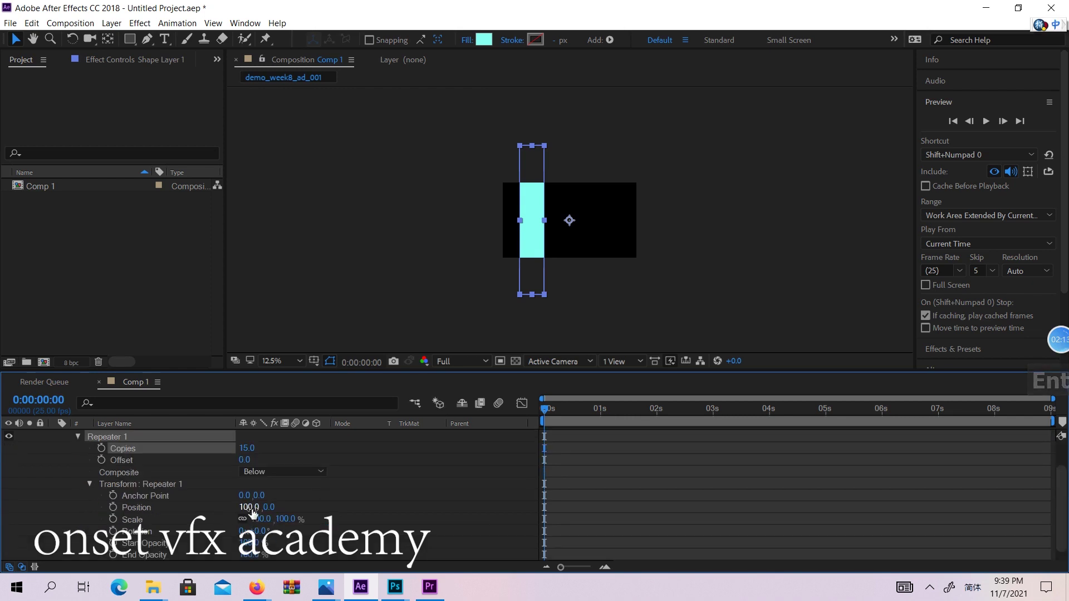
pyautogui.moveTo(253, 507)
pyautogui.mouseDown()
pyautogui.moveTo(268, 507)
pyautogui.moveTo(244, 511)
pyautogui.moveTo(270, 515)
pyautogui.mouseUp()
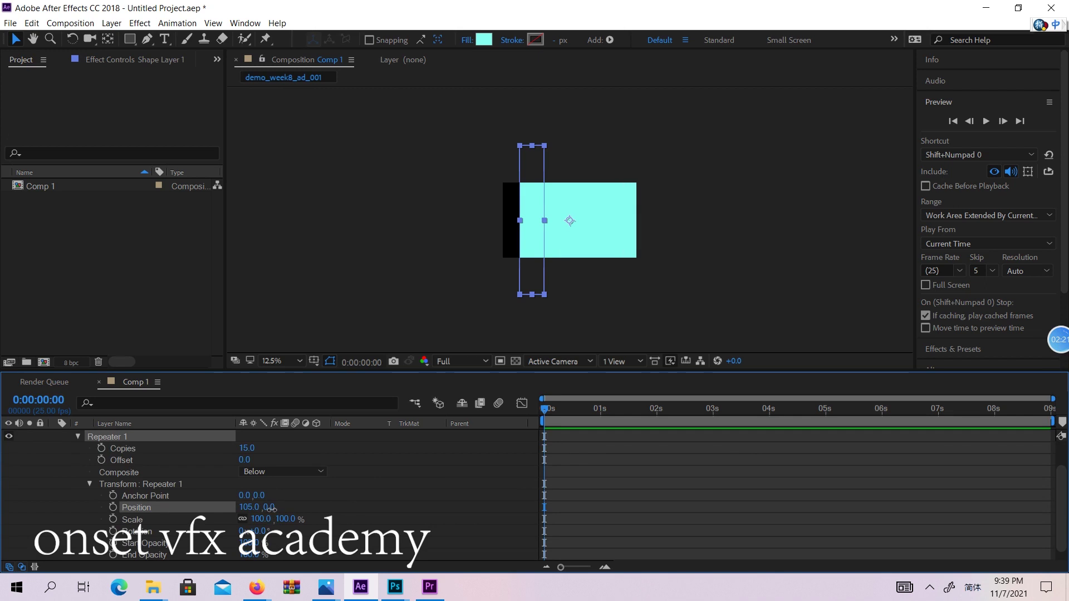
pyautogui.press('ctrl')
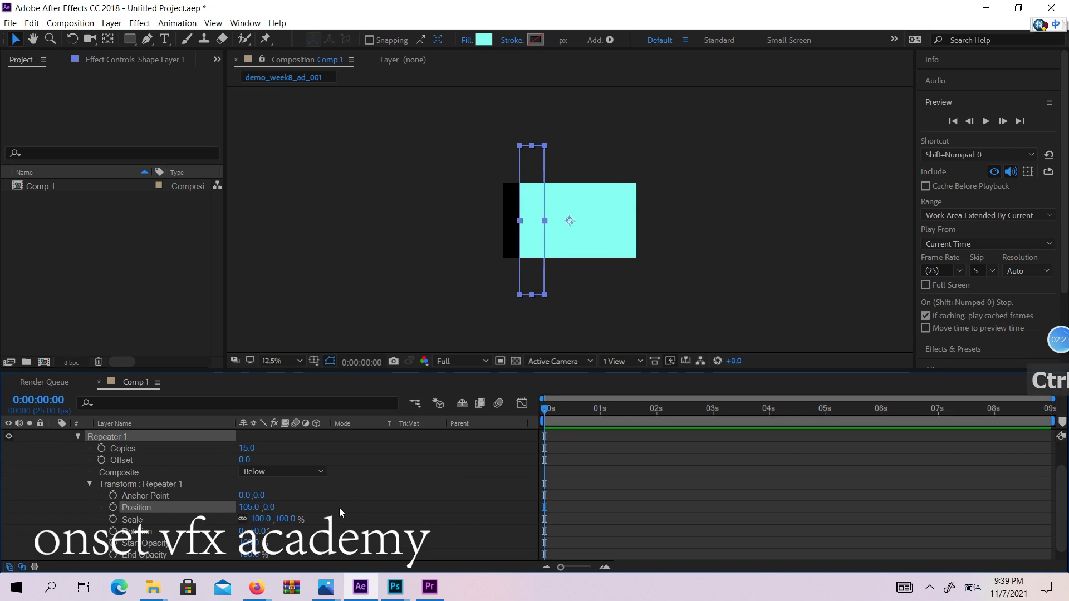
# Reduce the Repeater's copies to 9 and space the stripes apart with a horizontal position of 523.
pyautogui.scroll(3, 339, 508)
pyautogui.moveTo(251, 493)
pyautogui.mouseDown()
pyautogui.moveTo(265, 493)
pyautogui.moveTo(245, 483)
pyautogui.mouseUp()
pyautogui.hotkey('ctrl', 'z')
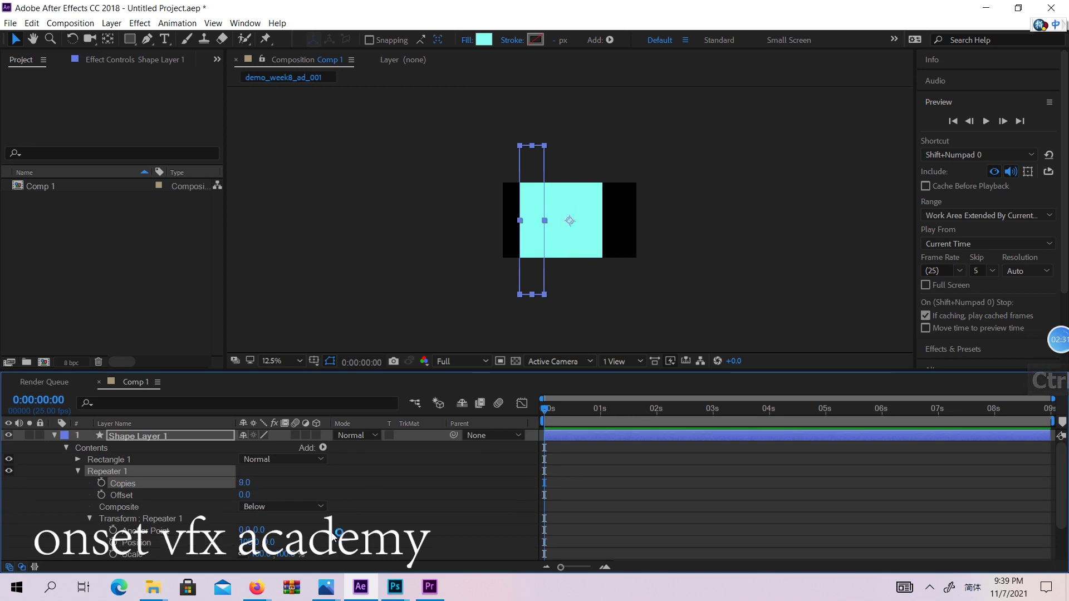
pyautogui.scroll(-3, 302, 529)
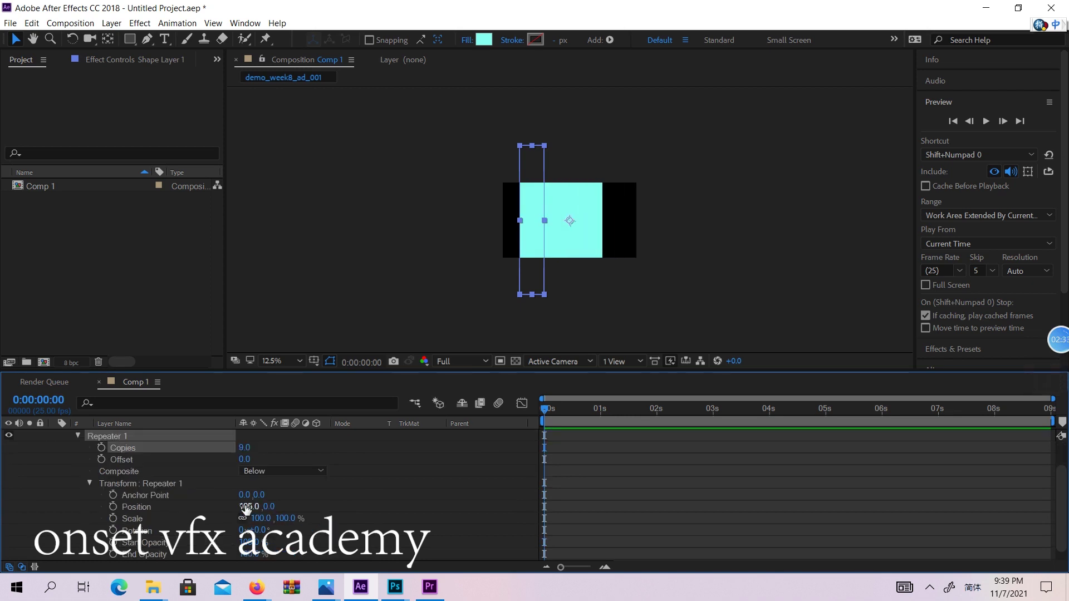
pyautogui.moveTo(246, 507); pyautogui.dragTo(496, 482)
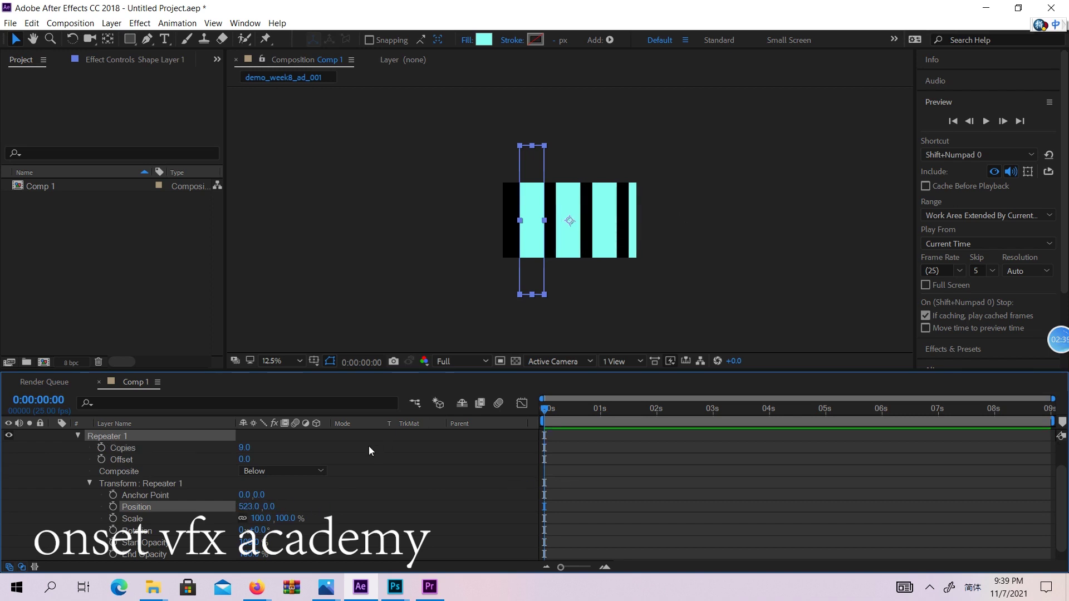
# Narrow the stripes by scaling the shape horizontally and shift it so the first stripe sits near the composition's left edge.
pyautogui.scroll(1, 249, 486)
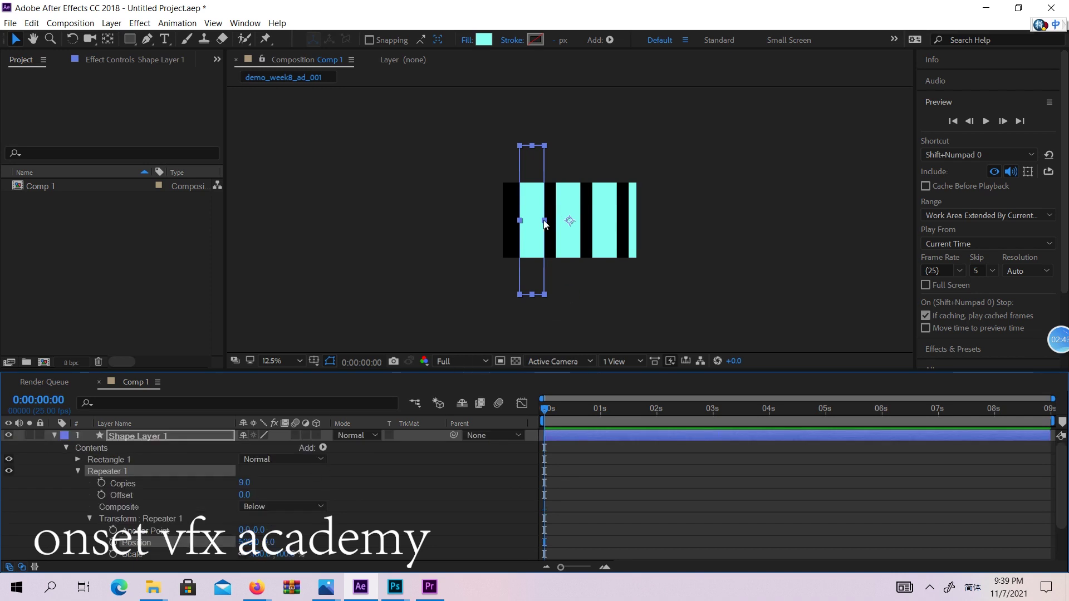
pyautogui.moveTo(544, 223); pyautogui.dragTo(523, 209)
pyautogui.moveTo(559, 407); pyautogui.dragTo(518, 405)
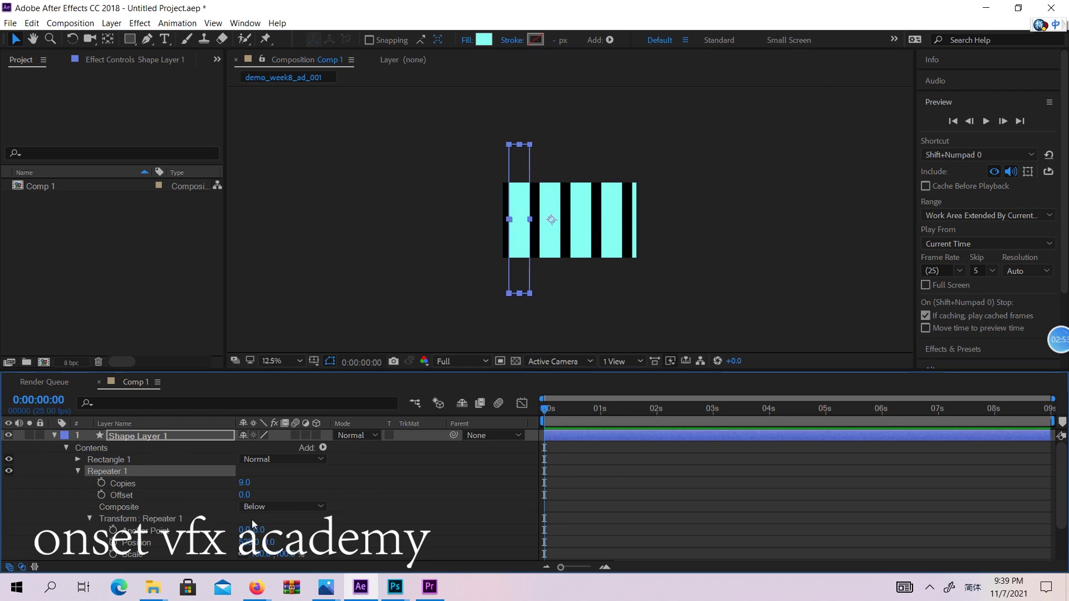
# Keyframe the Repeater's Offset at 0 at the start of the timeline and at -10 at 4 seconds.
pyautogui.click(102, 495)
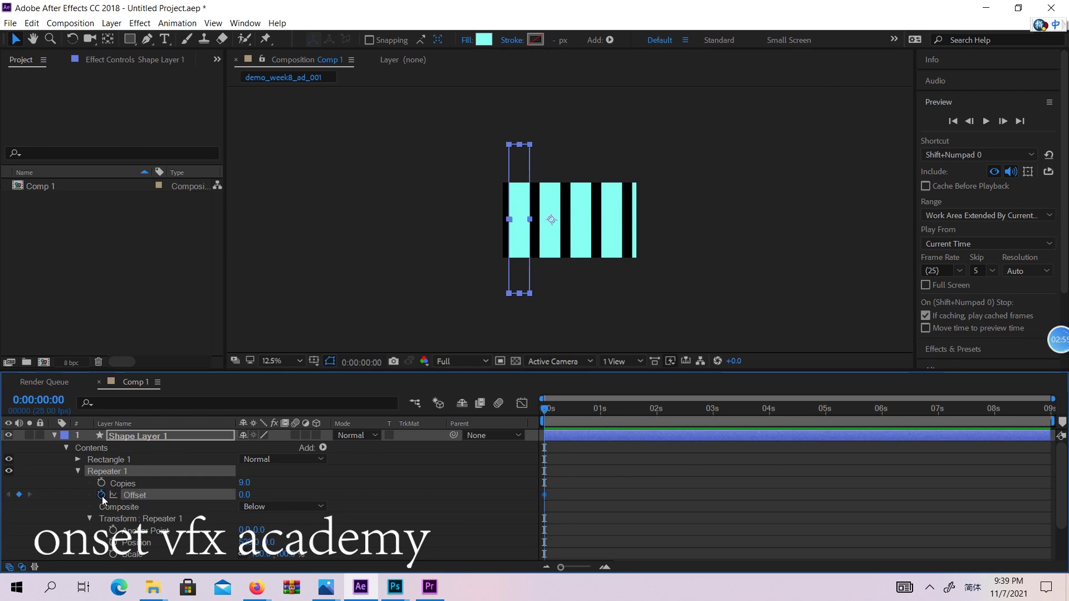
pyautogui.click(770, 411)
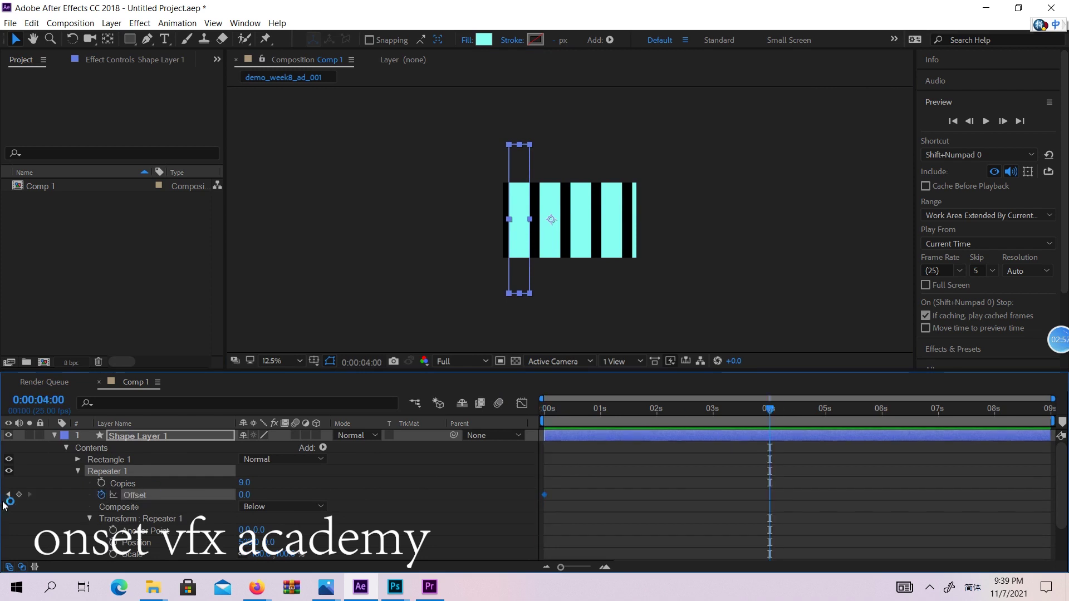
pyautogui.click(245, 494)
pyautogui.write('-10')
pyautogui.press('Return')
# Raise the Repeater's copies to 69 and scrub through the offset animation to check the stripe coverage.
pyautogui.moveTo(586, 408)
pyautogui.mouseDown()
pyautogui.moveTo(531, 409)
pyautogui.moveTo(601, 412)
pyautogui.mouseUp()
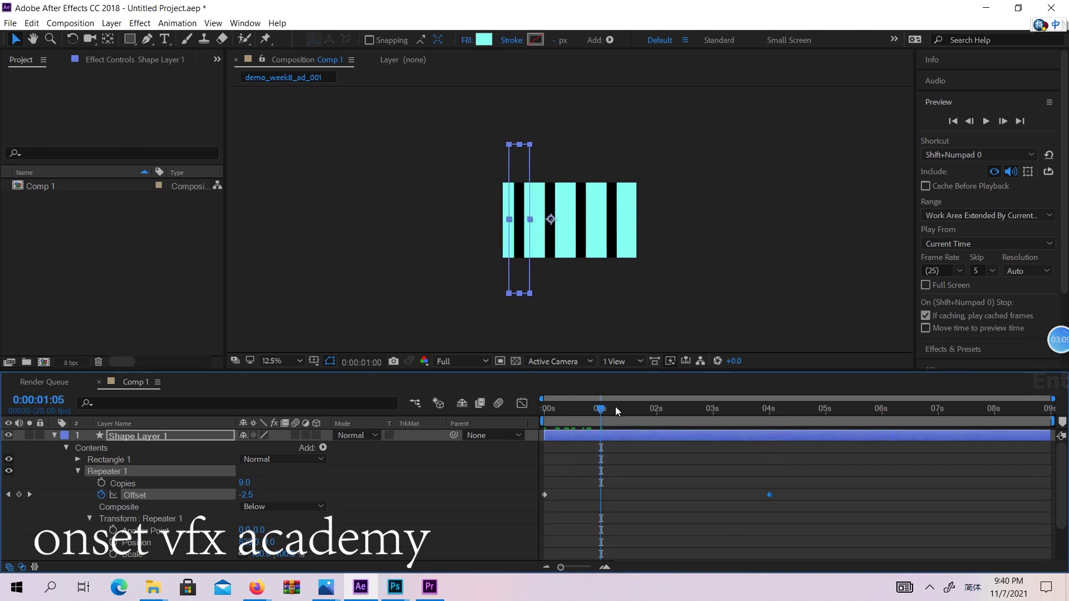
pyautogui.moveTo(615, 408); pyautogui.dragTo(545, 412)
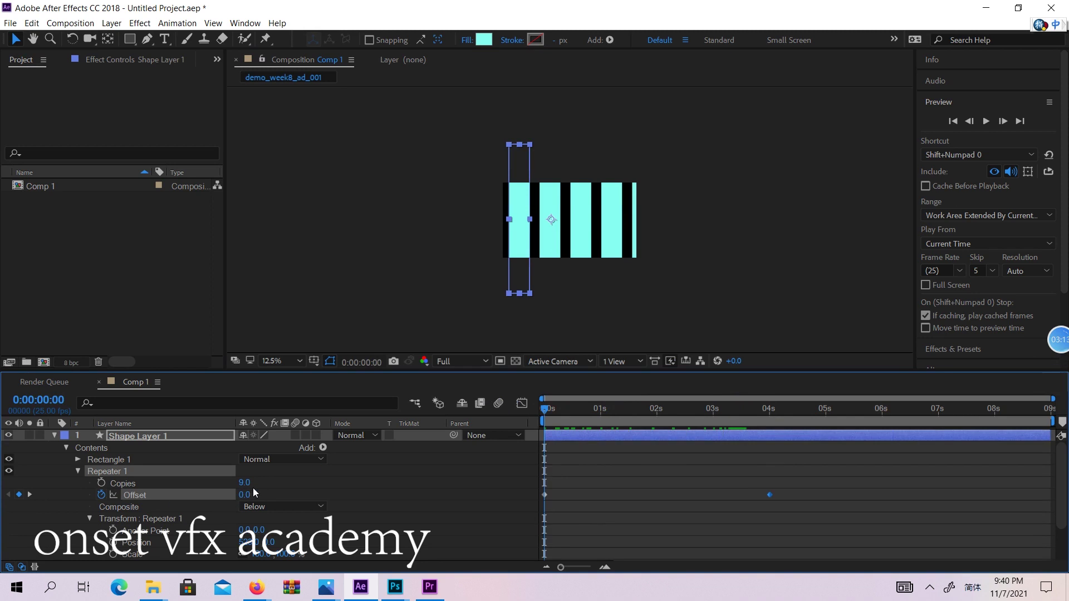
pyautogui.moveTo(245, 483); pyautogui.dragTo(606, 443)
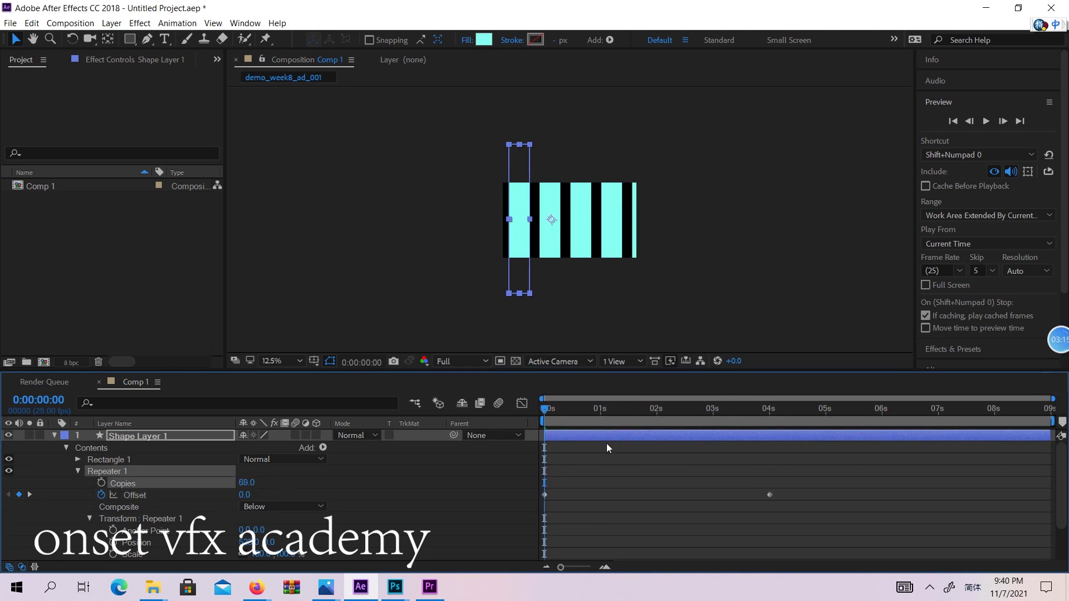
pyautogui.moveTo(557, 408); pyautogui.dragTo(767, 423)
pyautogui.click(810, 326)
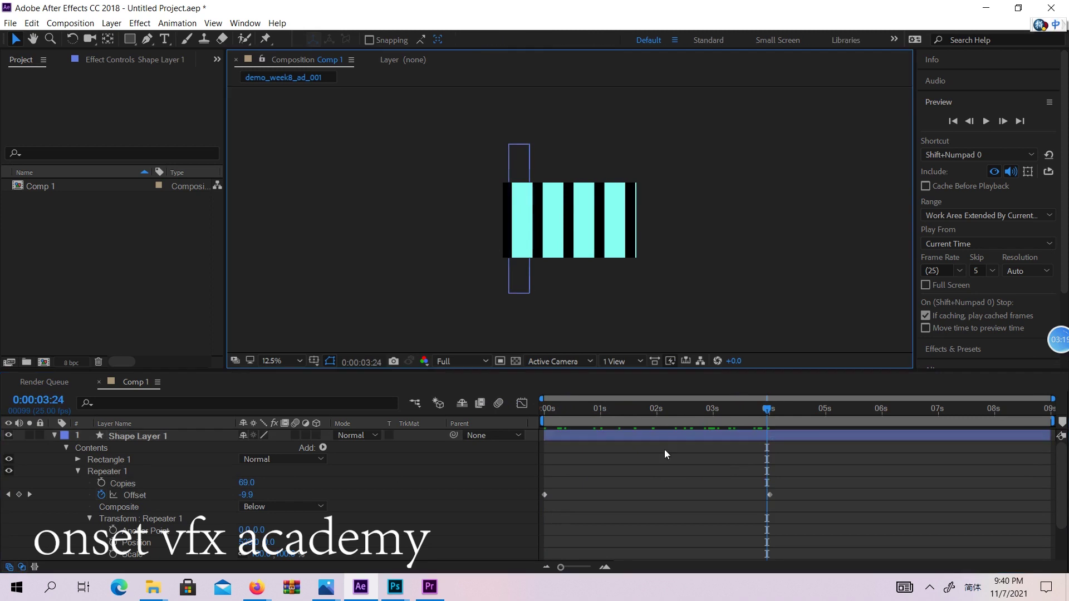
# Return to the start of the timeline and preview the stripe animation.
pyautogui.click(544, 409)
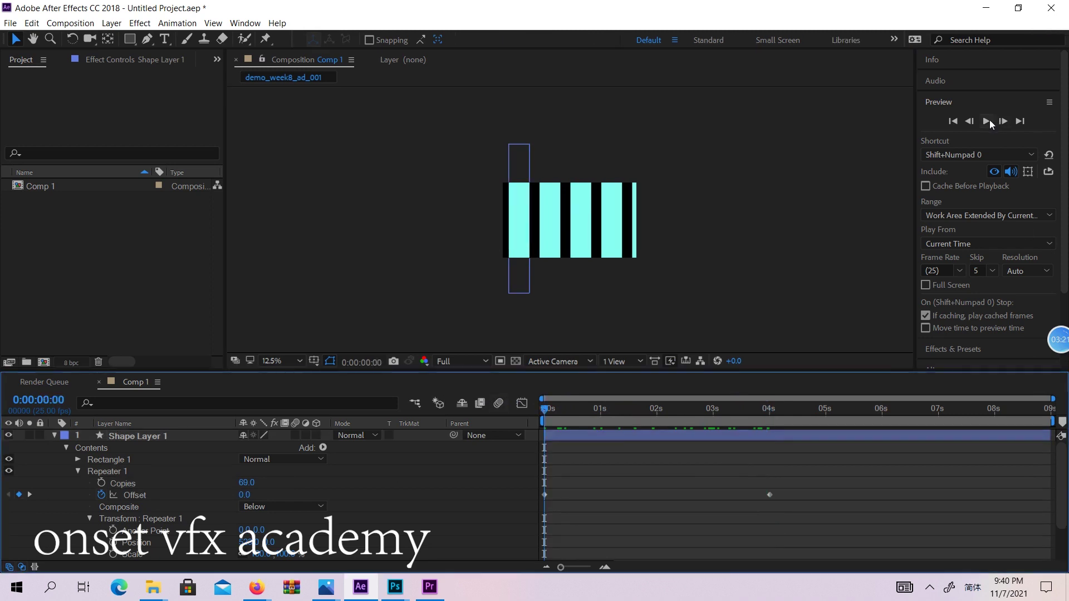
pyautogui.click(987, 121)
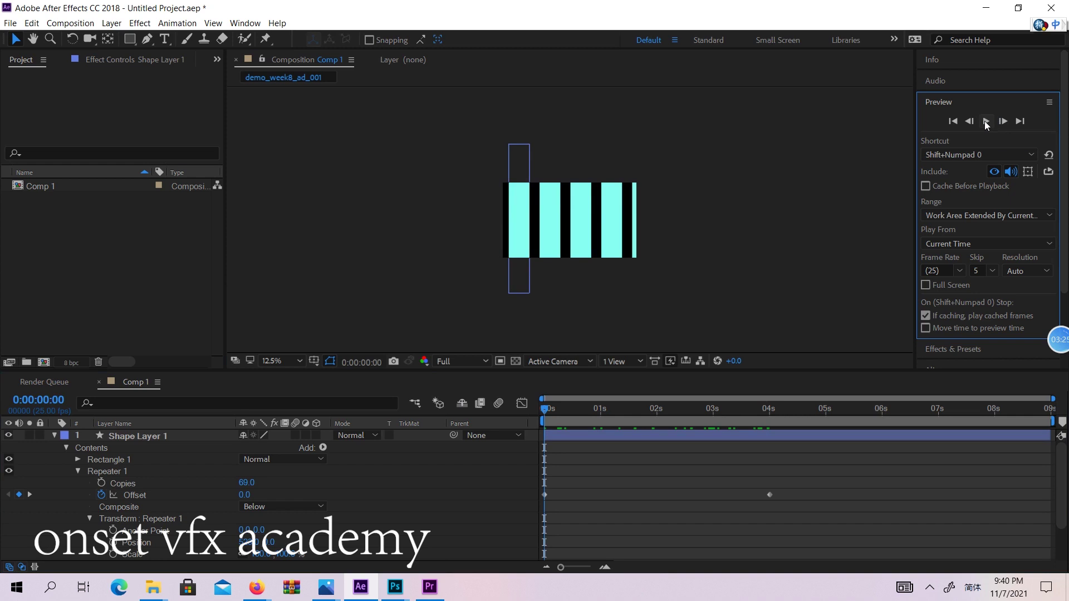
pyautogui.click(986, 122)
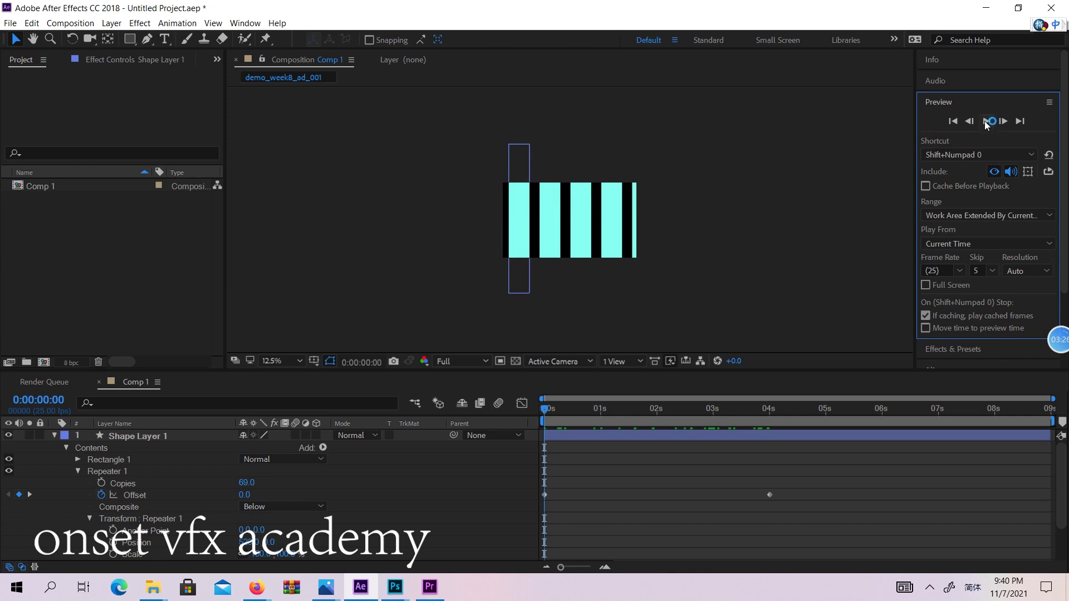
pyautogui.click(777, 183)
pyautogui.press(',')
pyautogui.press('.')
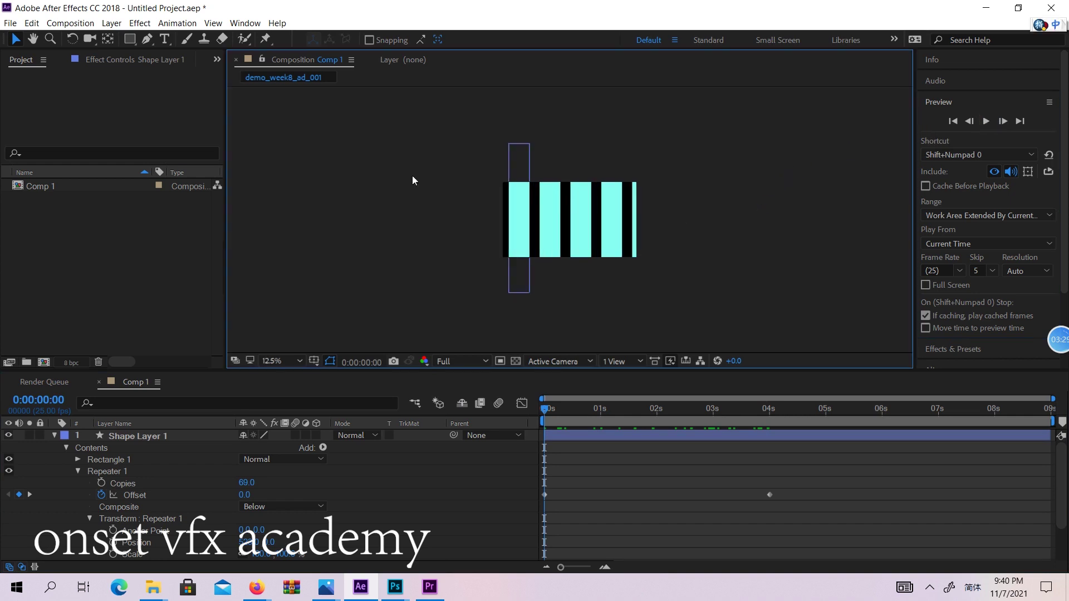
# Review the project settings for rendering, time display, color and audio, and close them without changes.
pyautogui.click(68, 21)
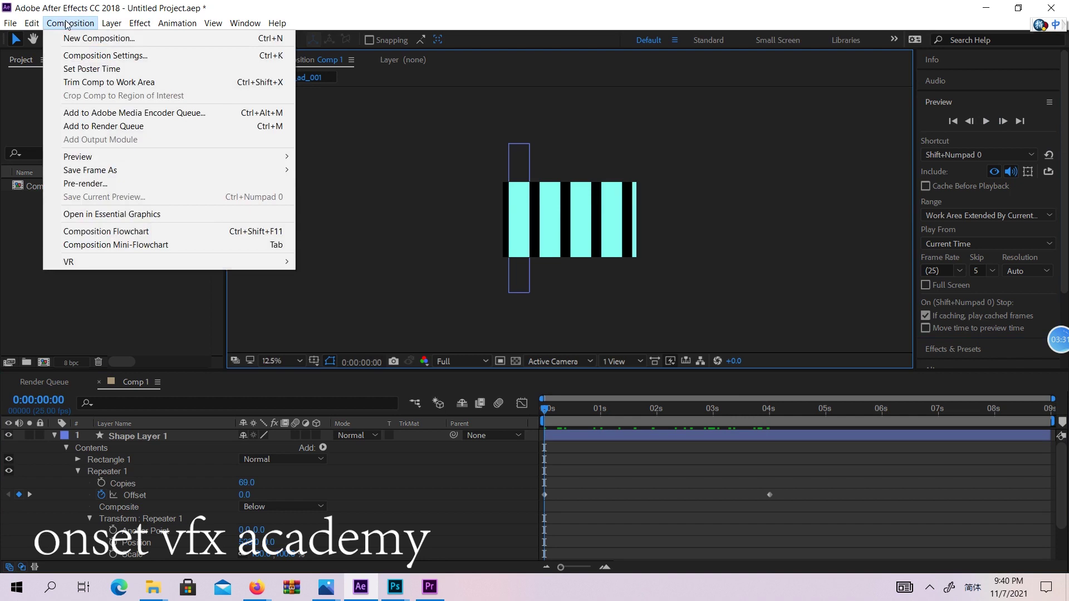
pyautogui.click(90, 384)
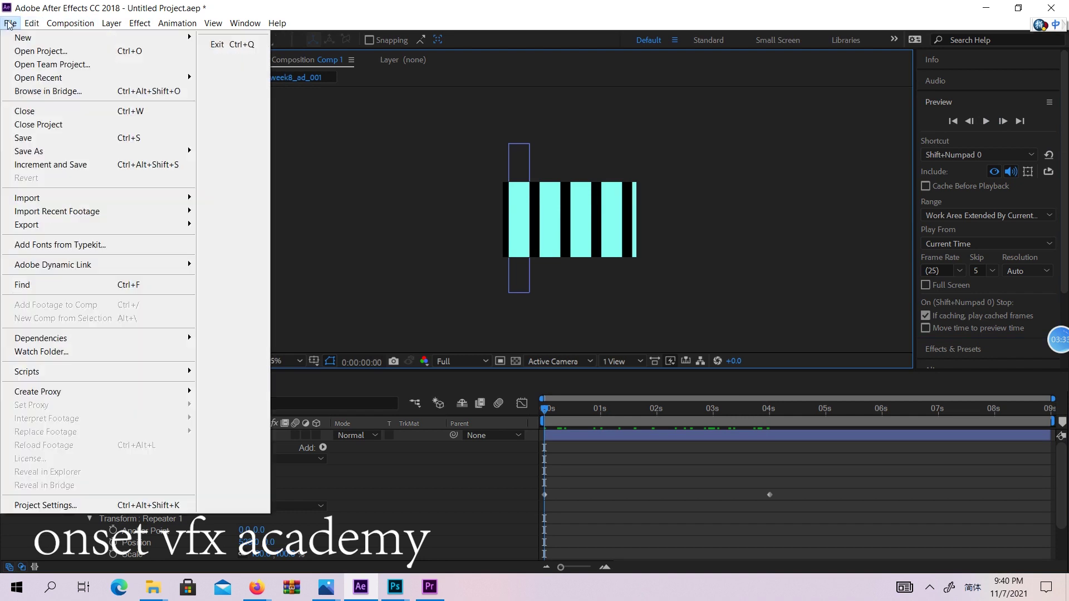
pyautogui.click(51, 504)
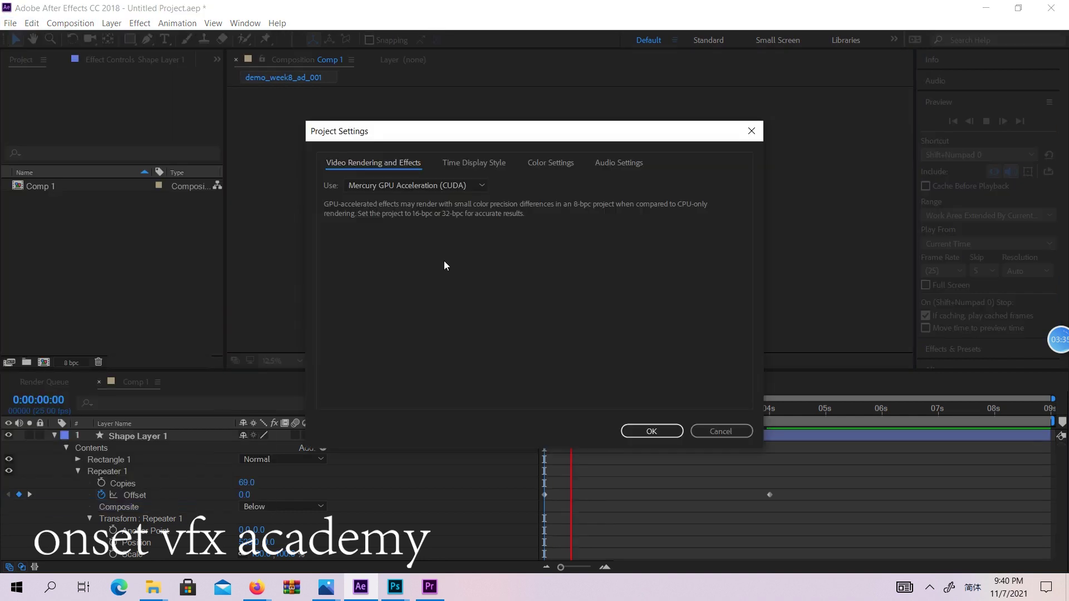
pyautogui.click(457, 185)
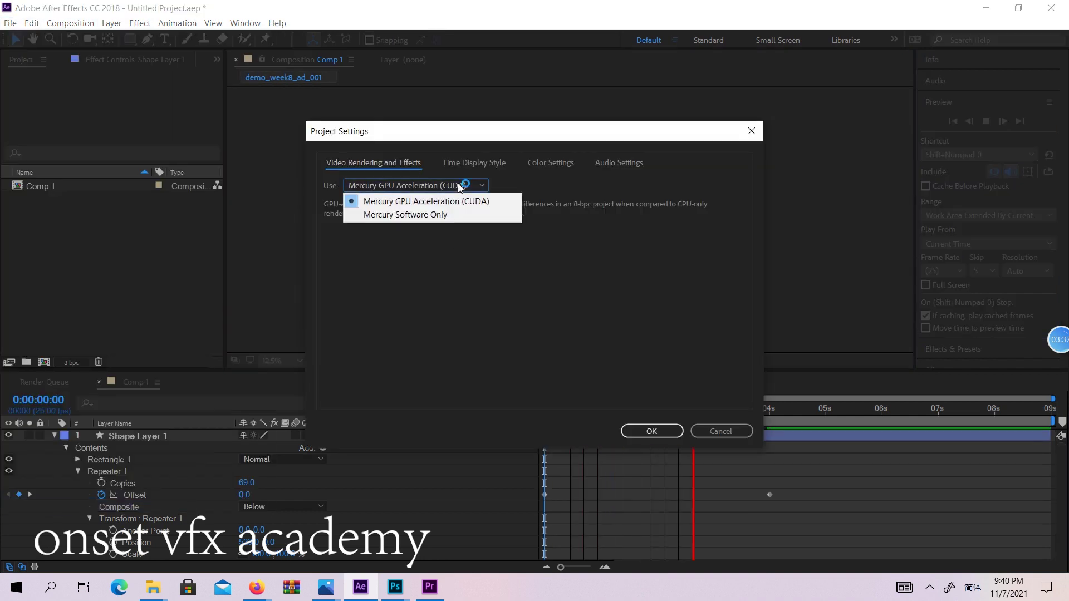
pyautogui.click(477, 162)
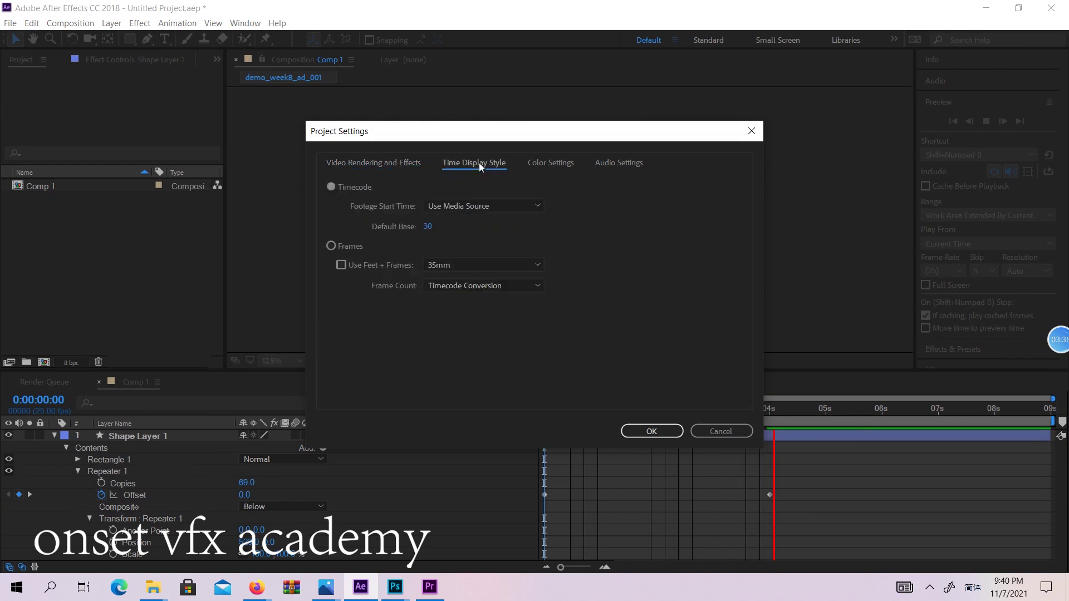
pyautogui.click(544, 162)
pyautogui.click(620, 162)
pyautogui.click(751, 131)
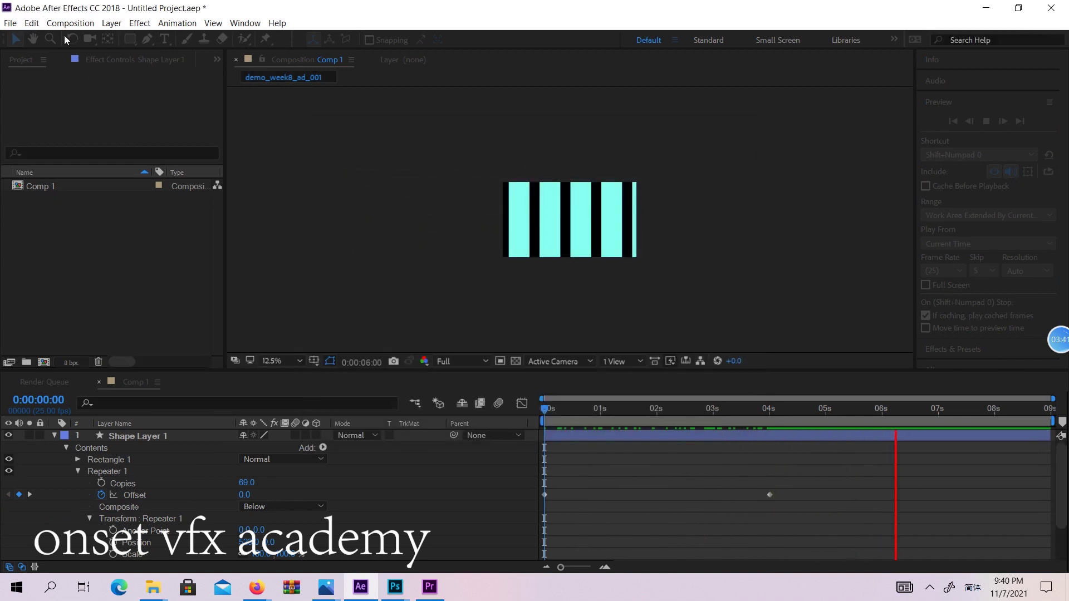
pyautogui.click(68, 23)
pyautogui.moveTo(31, 23)
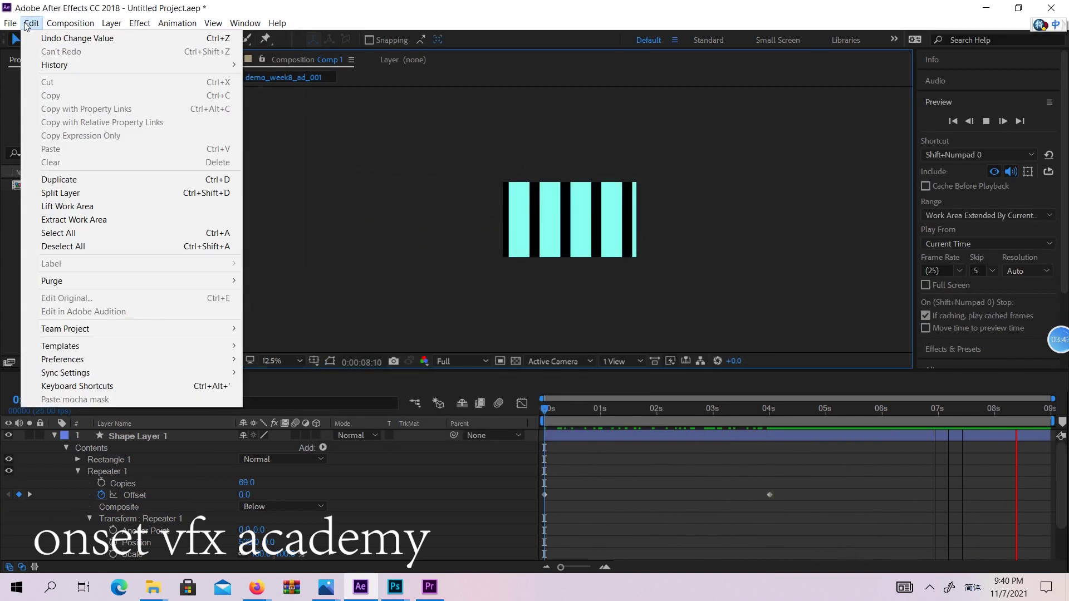
pyautogui.moveTo(121, 360)
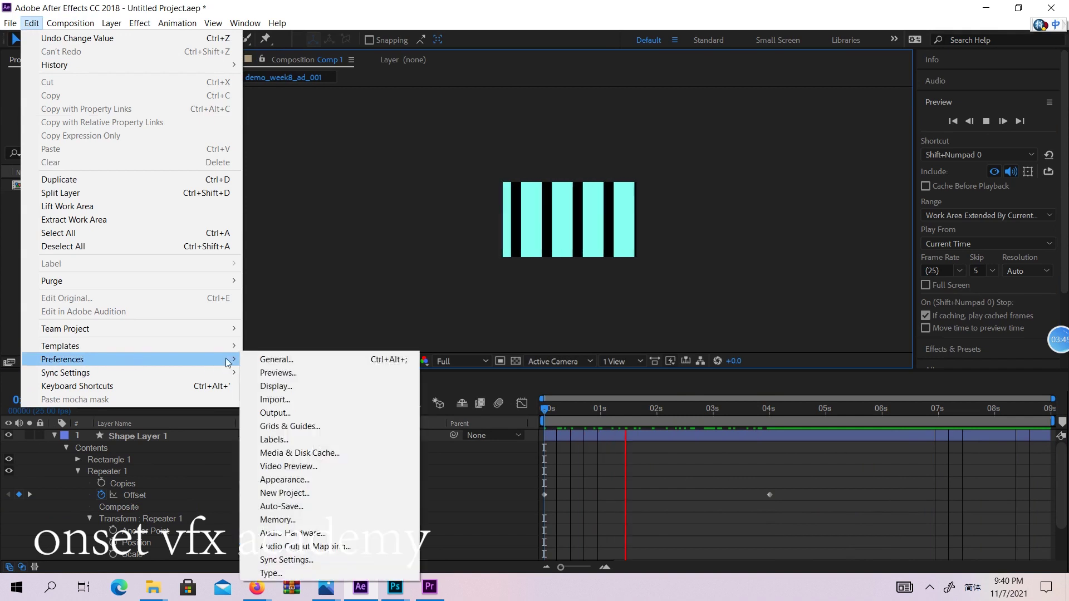
pyautogui.click(712, 259)
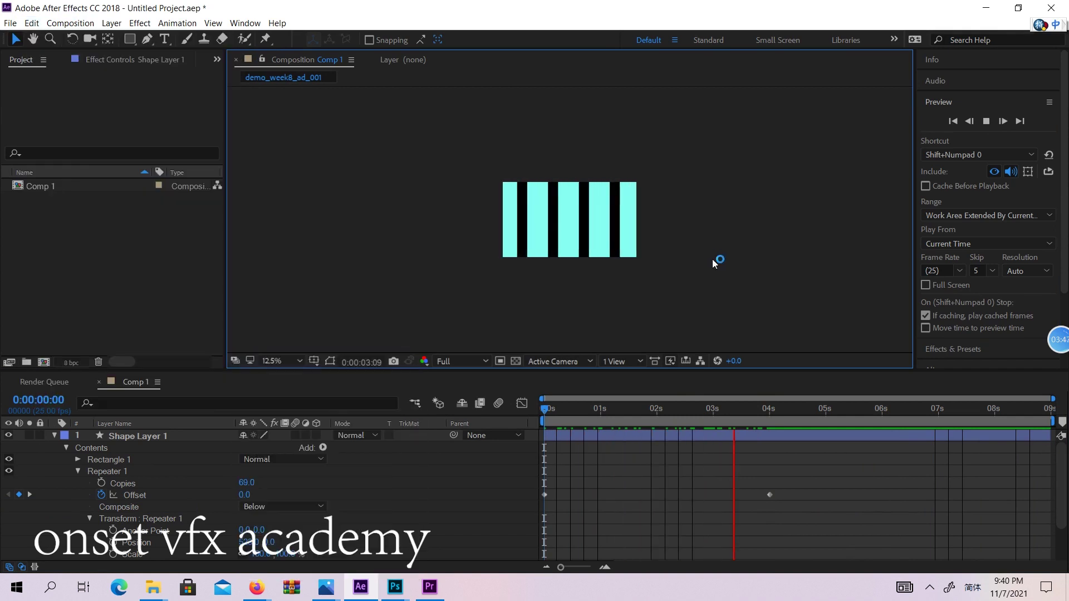
# Move the playhead back to the first frame and replay the stripe animation.
pyautogui.moveTo(589, 420); pyautogui.dragTo(510, 409)
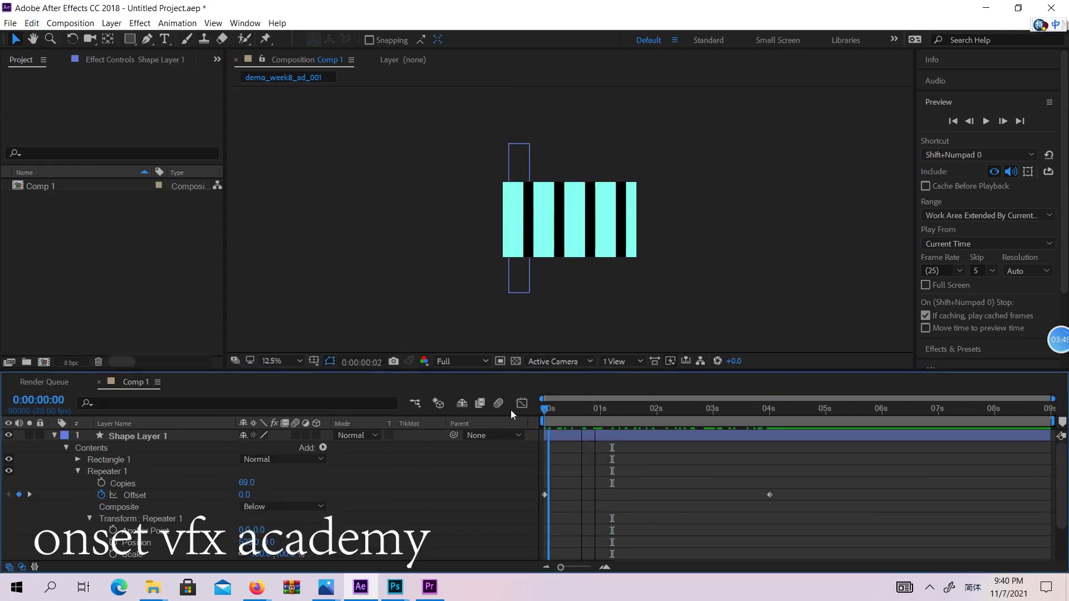
pyautogui.click(988, 121)
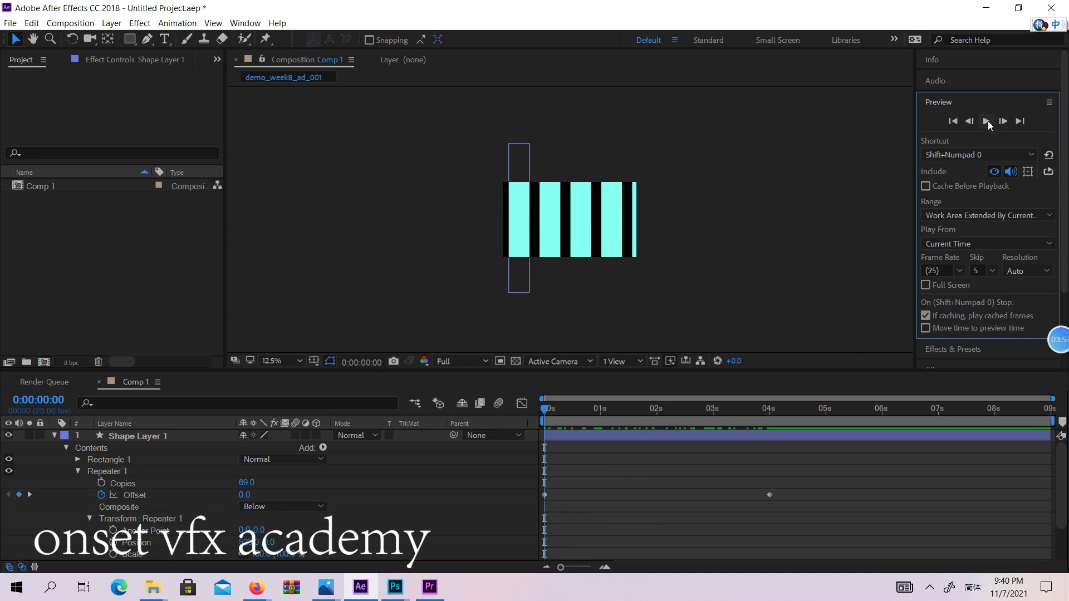
# Open the general preferences and review the categories from Previews through Media & Disk Cache.
pyautogui.click(65, 23)
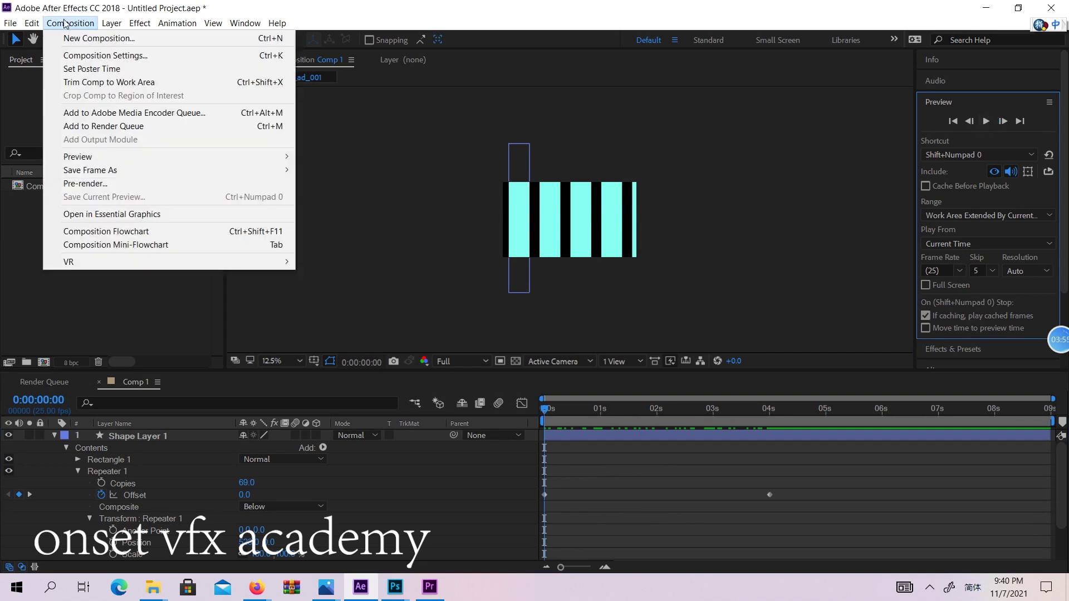
pyautogui.moveTo(120, 25)
pyautogui.moveTo(67, 22)
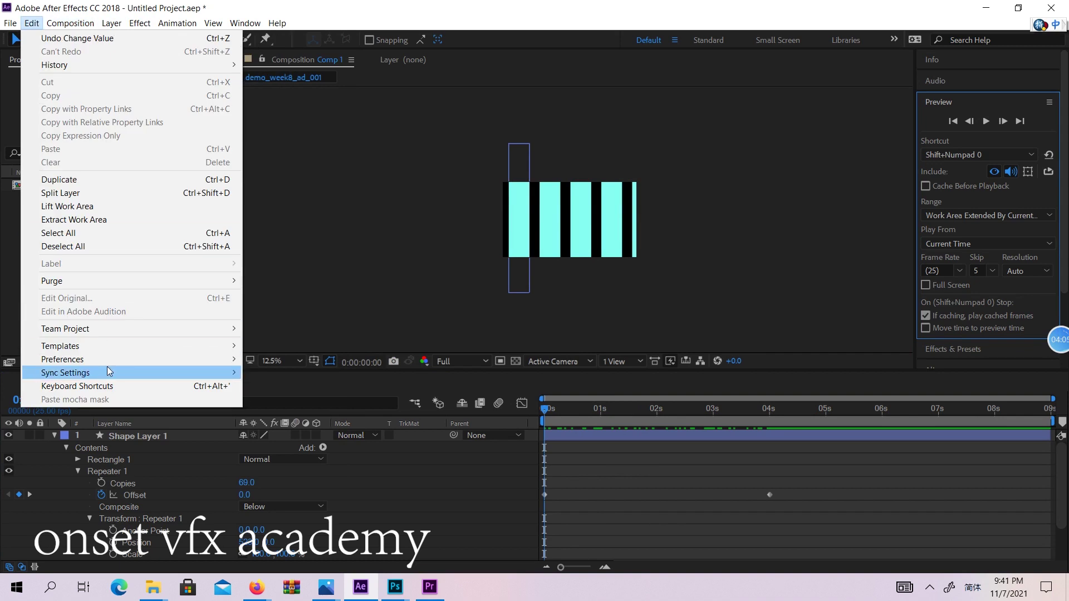
pyautogui.moveTo(115, 359)
pyautogui.click(291, 360)
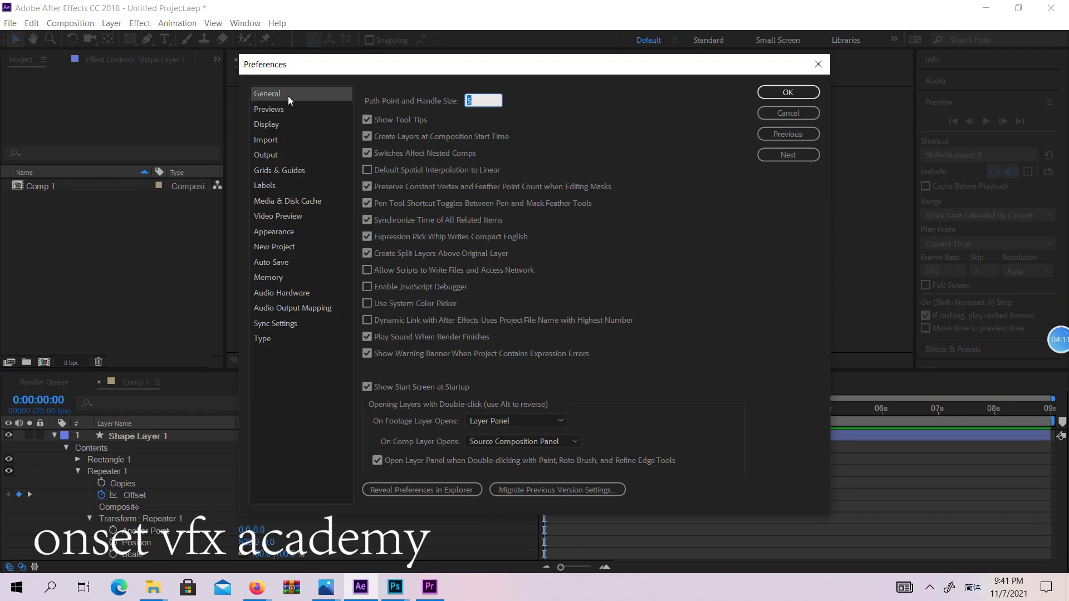
pyautogui.click(275, 111)
pyautogui.click(274, 126)
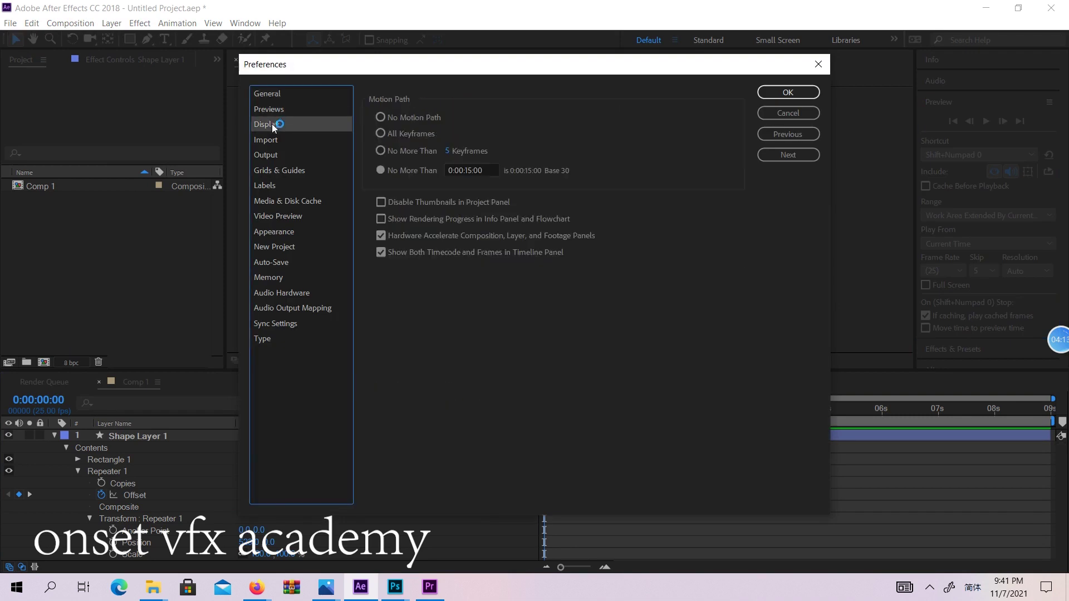
pyautogui.click(273, 139)
pyautogui.click(277, 154)
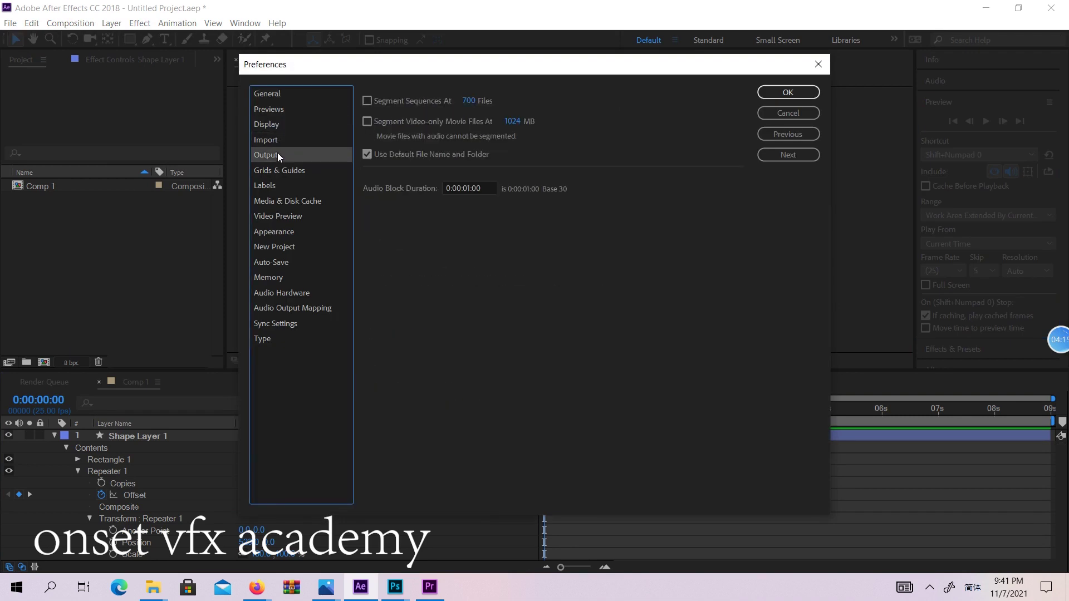
pyautogui.click(274, 170)
pyautogui.click(271, 187)
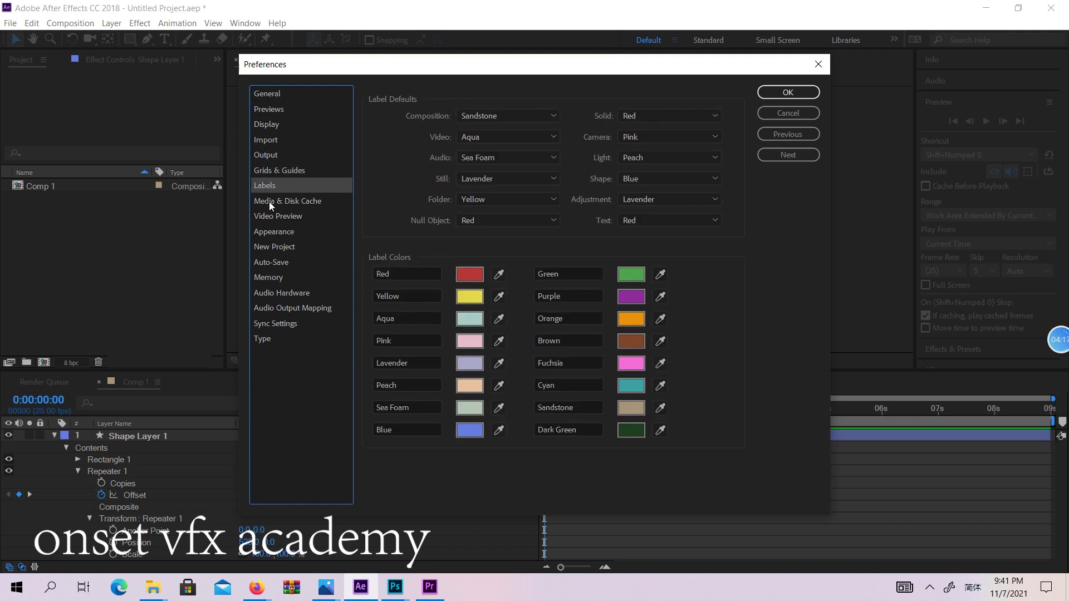
pyautogui.click(269, 201)
# Enable Mercury Transmit in the Video Preview preferences and apply the change.
pyautogui.click(283, 218)
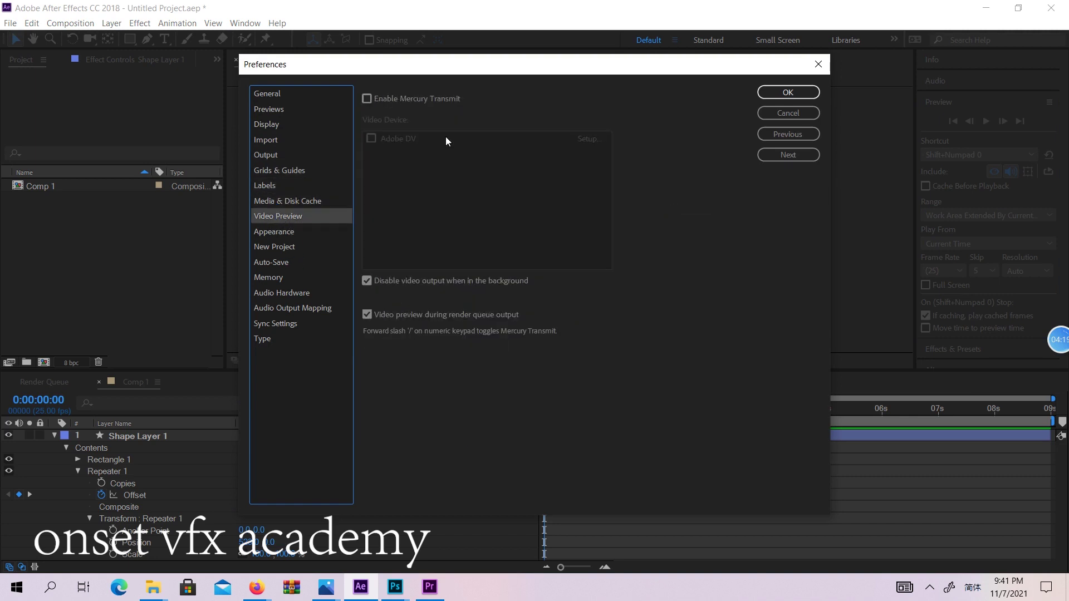
pyautogui.click(367, 100)
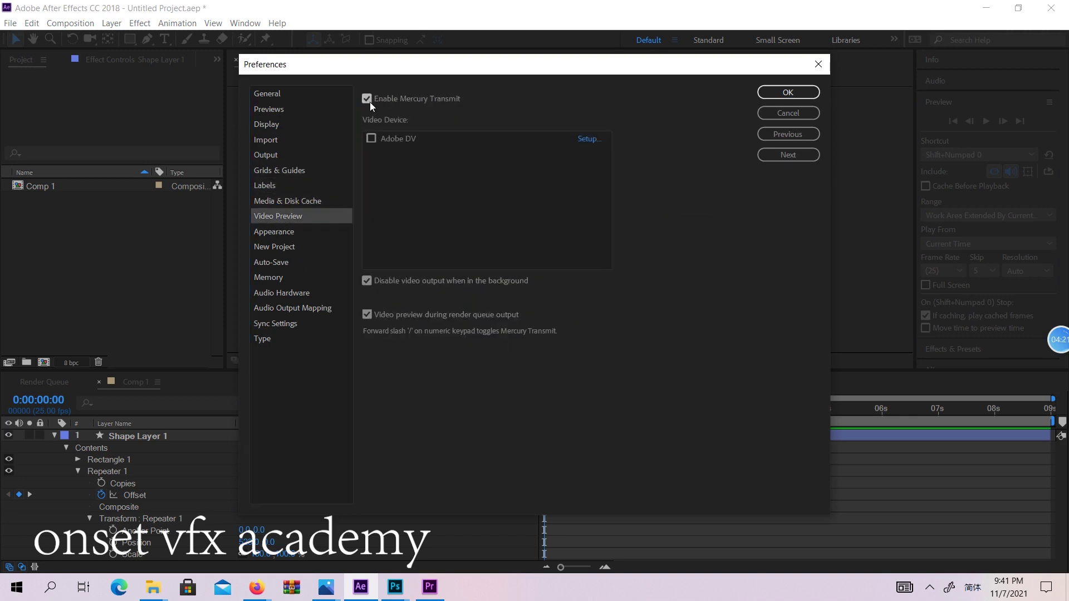
pyautogui.click(785, 92)
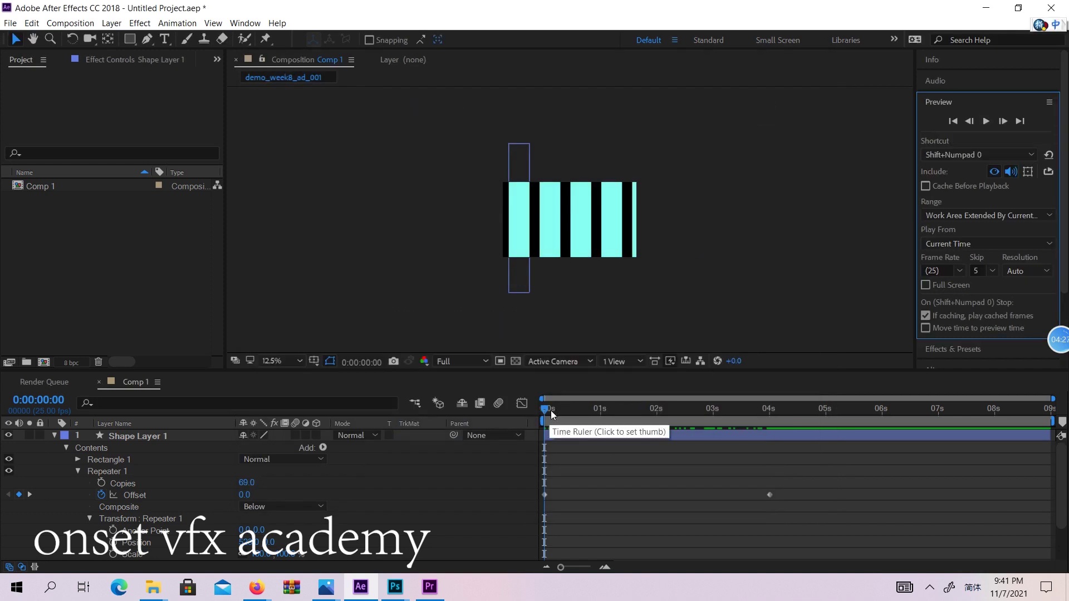
# Set Shape Layer 1's transform rotation to 22° and scrub the timeline to check the slanted stripes.
pyautogui.moveTo(550, 409); pyautogui.dragTo(795, 389)
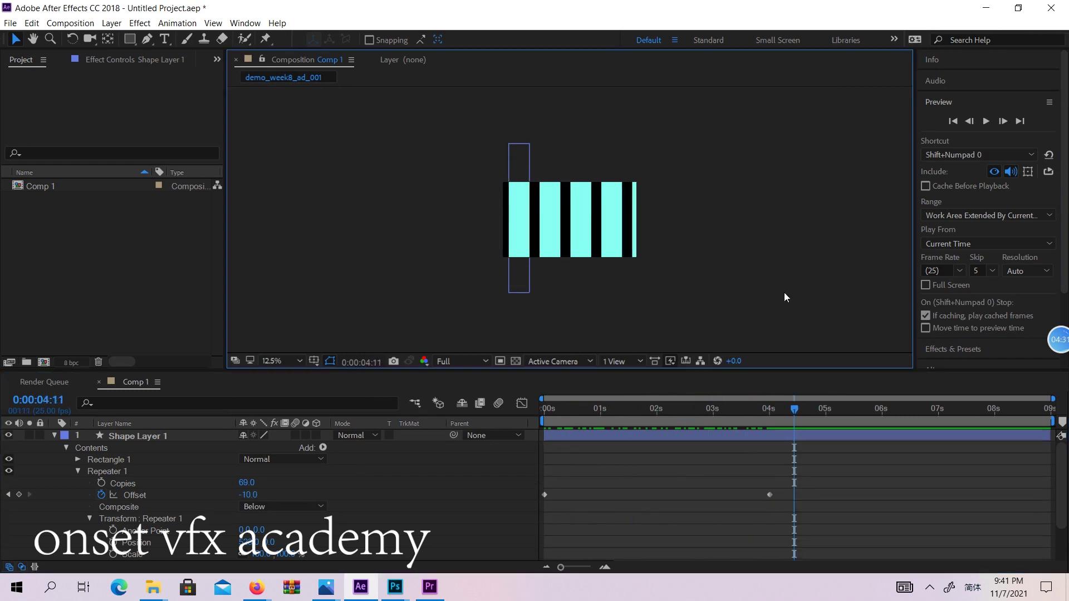
pyautogui.click(55, 435)
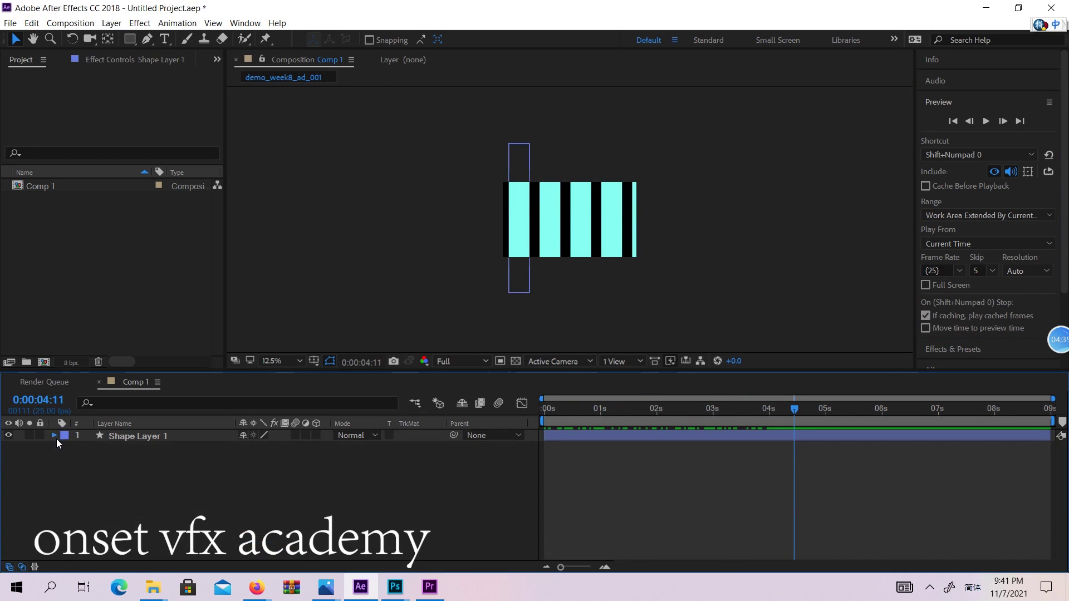
pyautogui.click(55, 437)
pyautogui.click(65, 447)
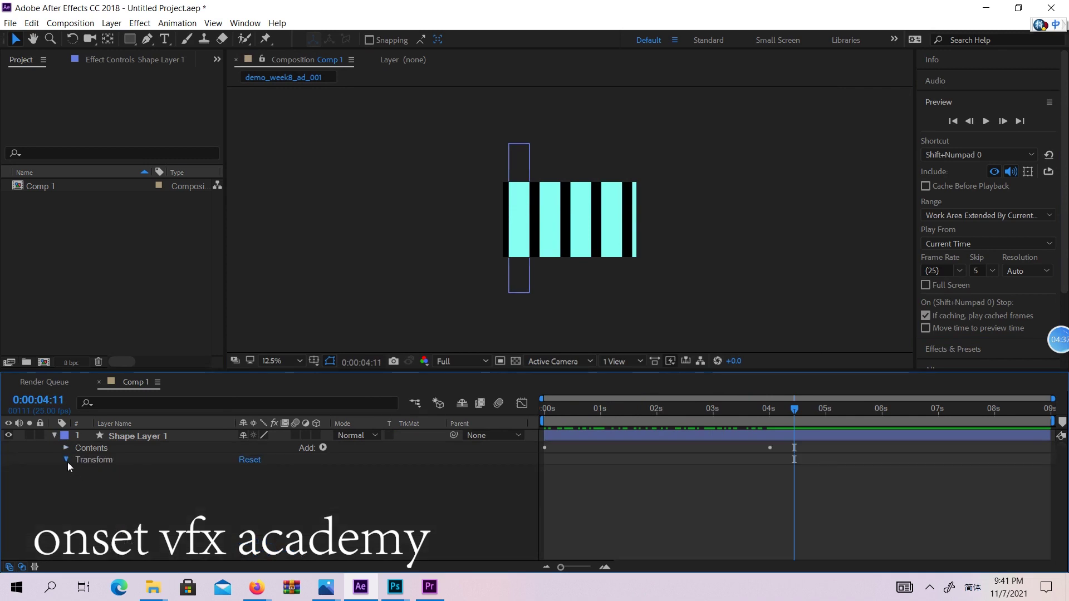
pyautogui.click(66, 460)
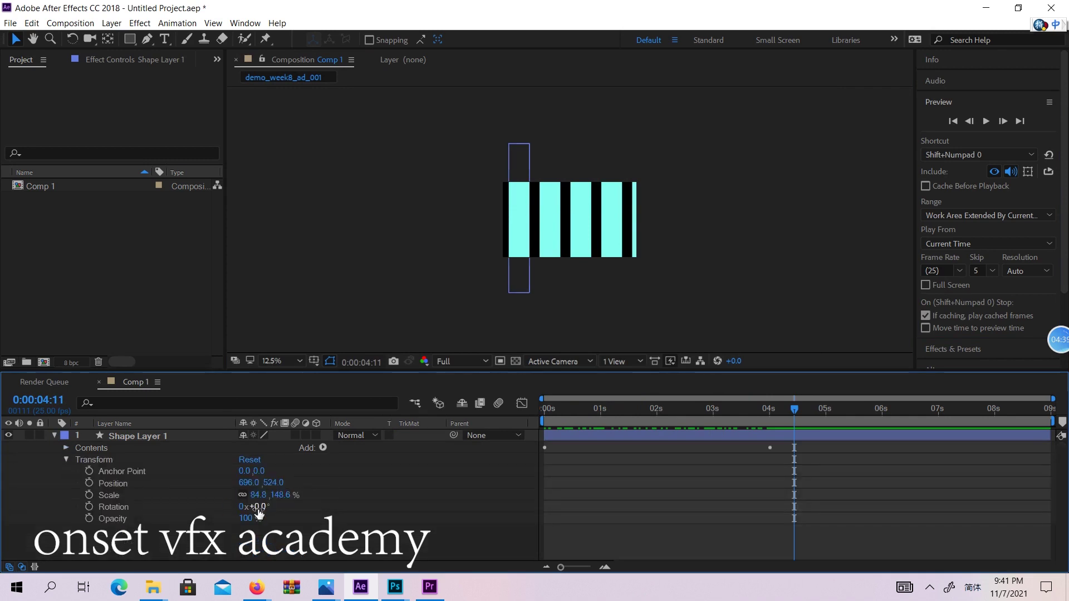
pyautogui.moveTo(257, 507); pyautogui.dragTo(270, 506)
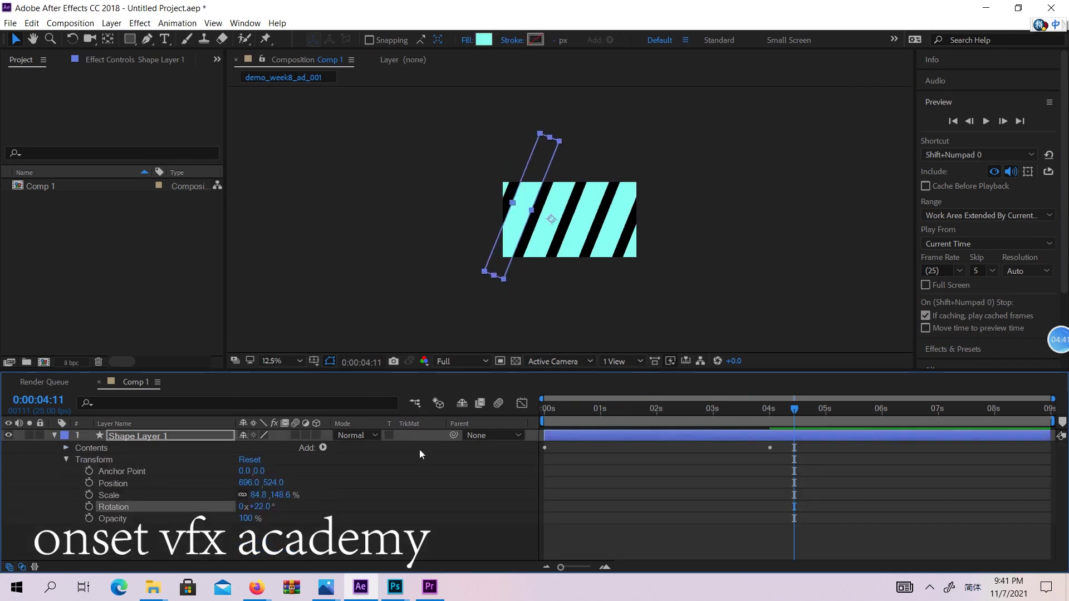
pyautogui.moveTo(590, 410); pyautogui.dragTo(743, 407)
pyautogui.click(744, 302)
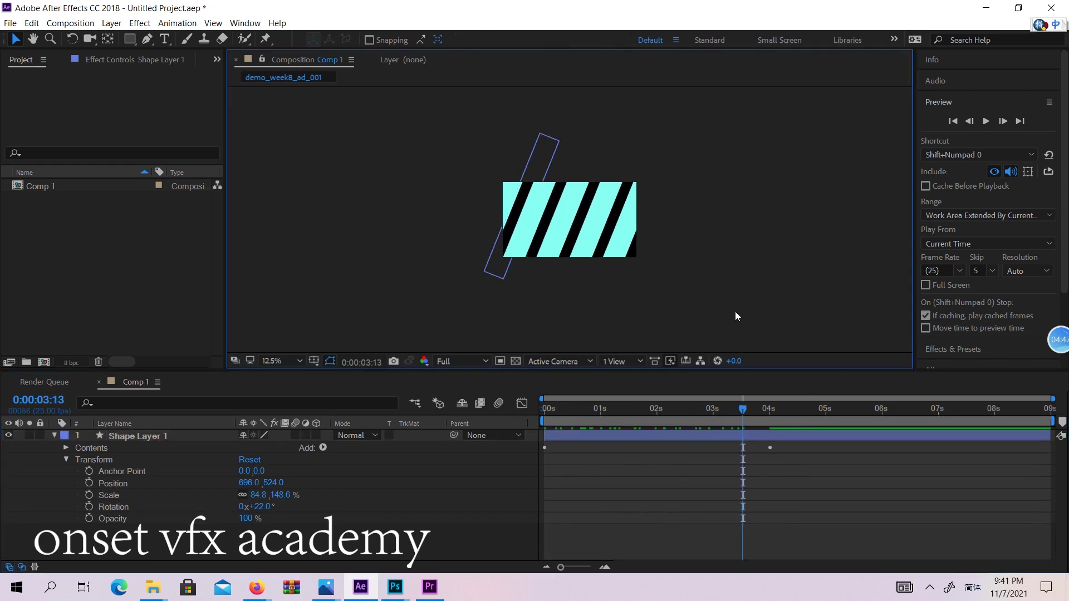
# Switch to Firefox, replay the diagonal stripe transition around 00:04 in the GoodsMart Vimeo video, and return to After Effects.
pyautogui.click(257, 587)
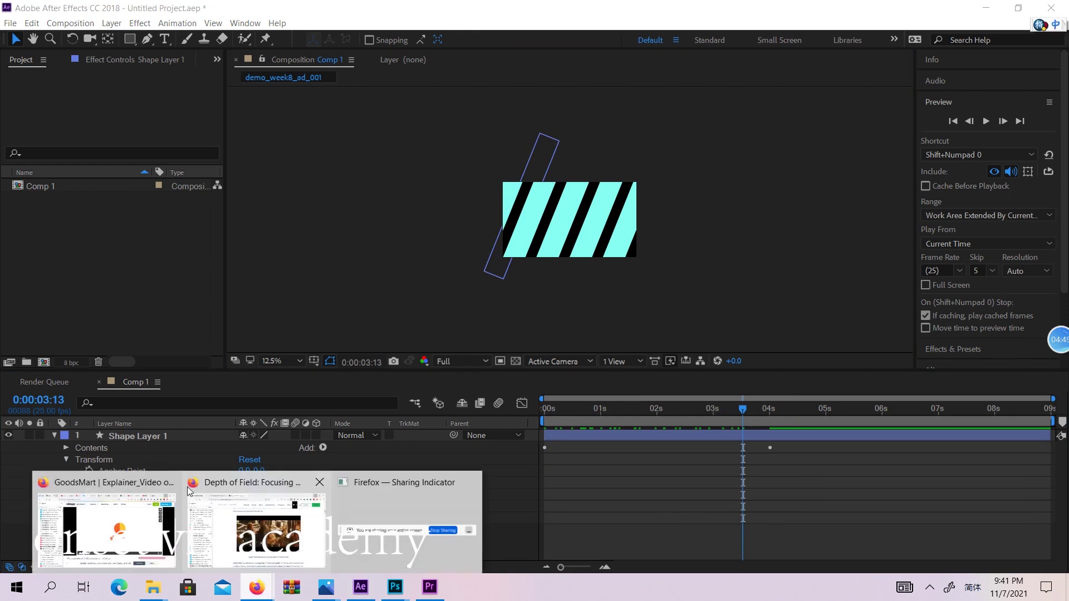
pyautogui.click(162, 473)
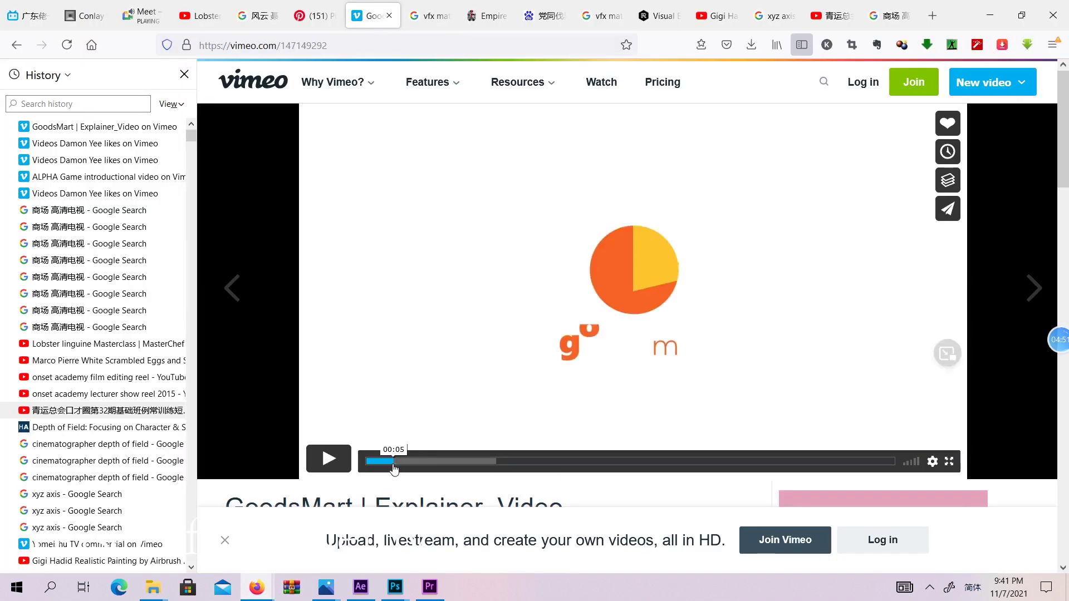
pyautogui.click(388, 468)
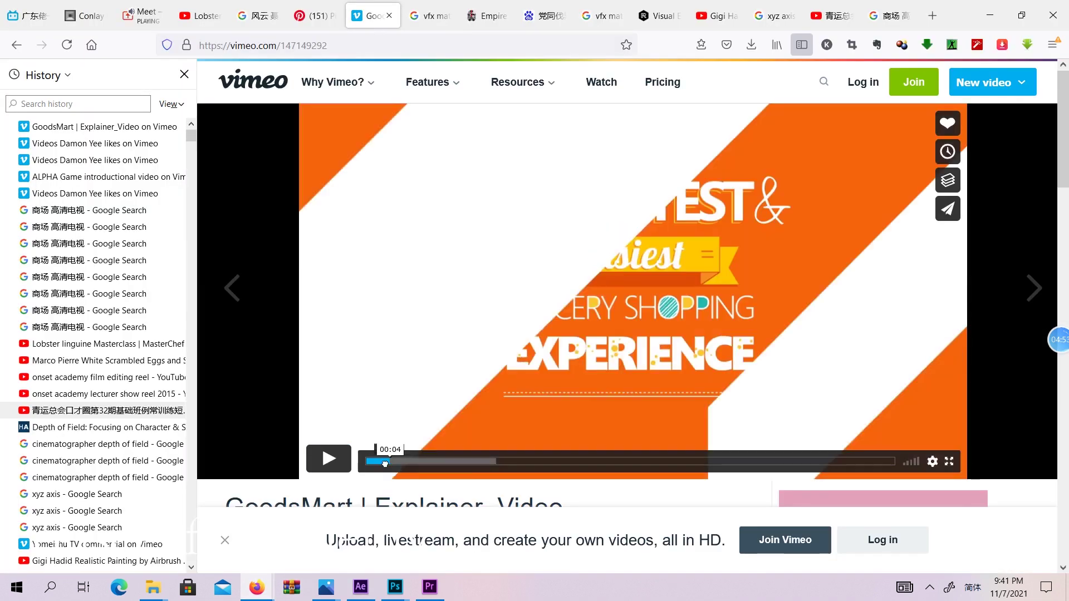
pyautogui.click(384, 467)
pyautogui.click(328, 459)
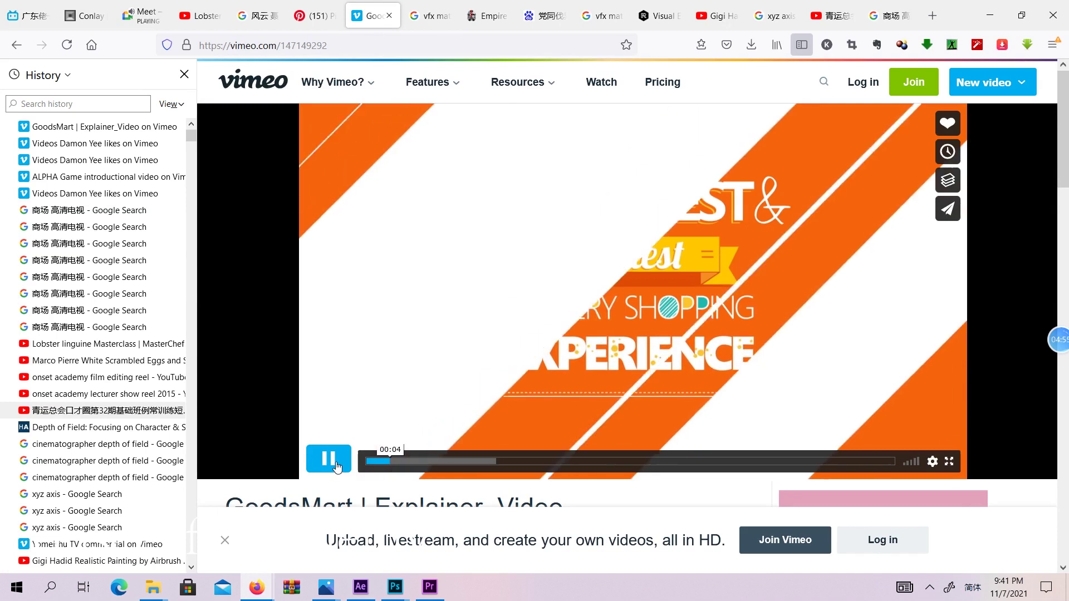
pyautogui.click(328, 458)
pyautogui.click(990, 15)
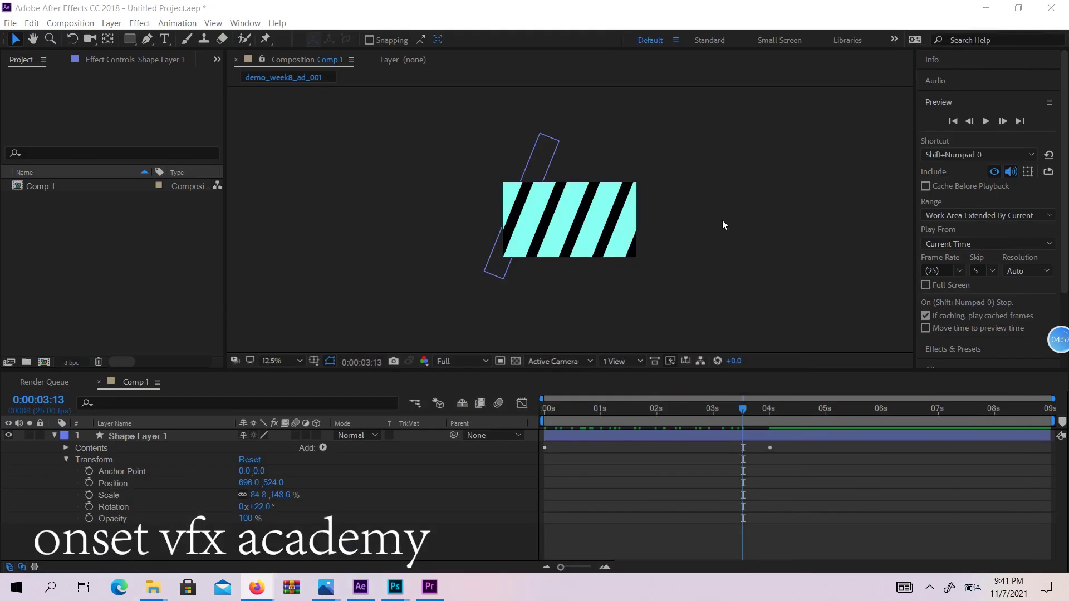
# Keyframe the Repeater's transform Position at 0:00:02:17 and 0:00:03:07, reducing the second keyframe's horizontal value until the stripes merge, and scrub to check.
pyautogui.moveTo(623, 407); pyautogui.dragTo(694, 401)
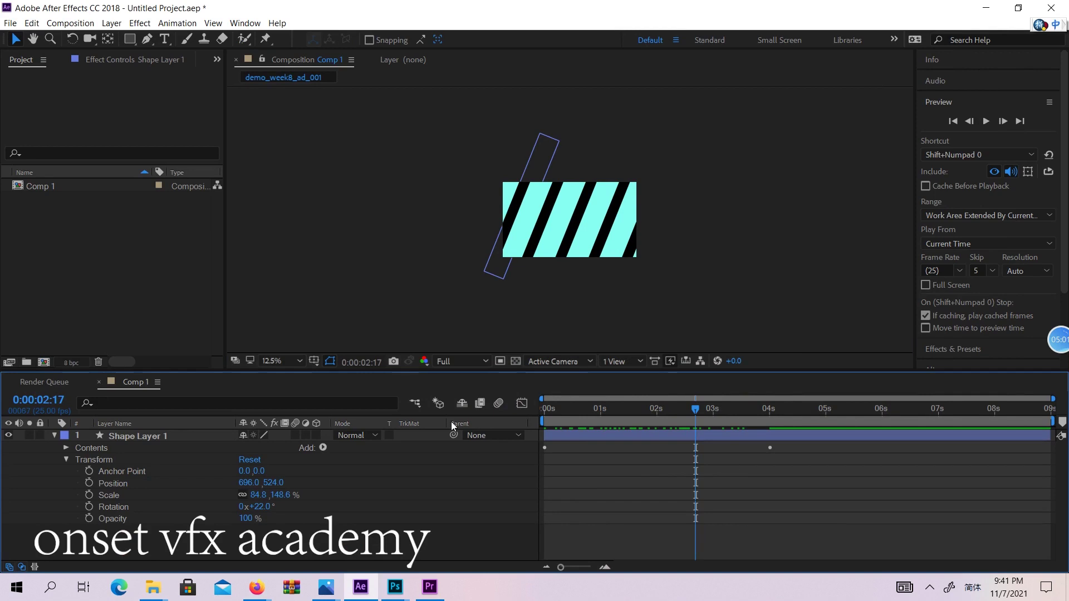
pyautogui.click(67, 448)
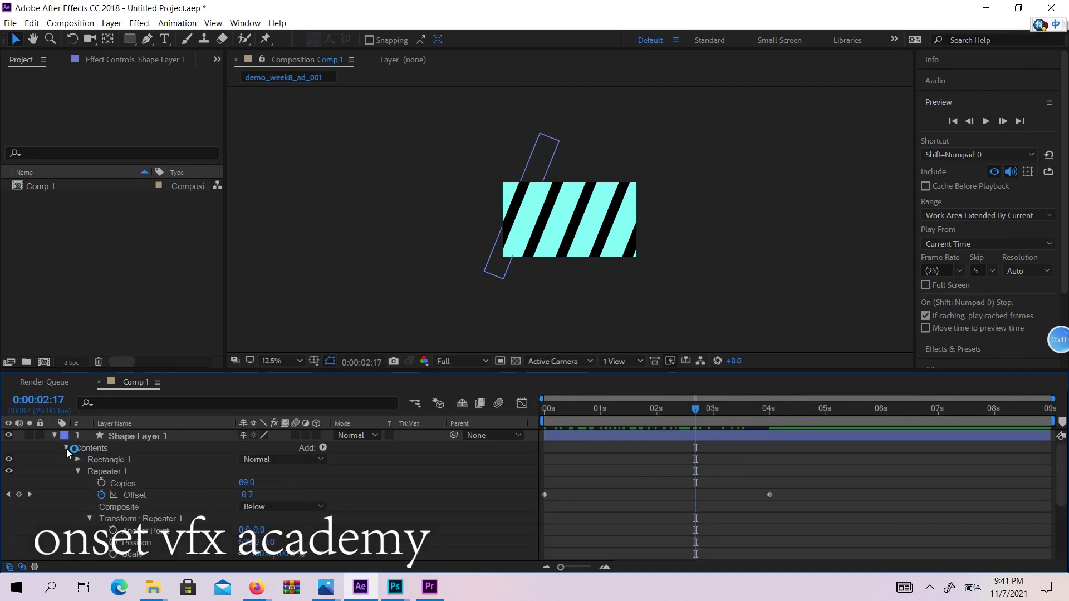
pyautogui.scroll(-1, 223, 479)
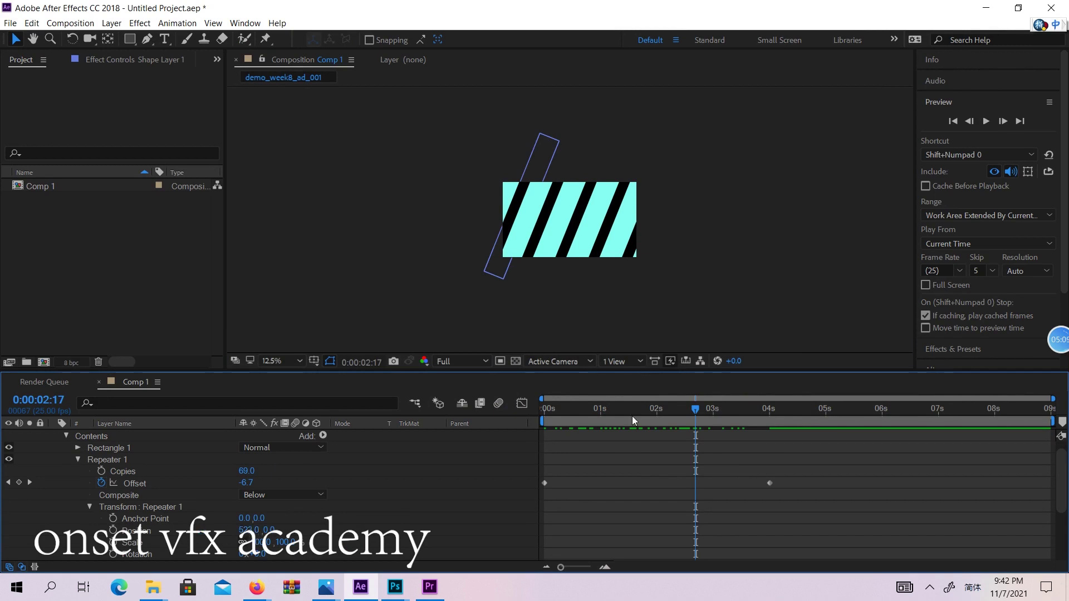
pyautogui.click(113, 531)
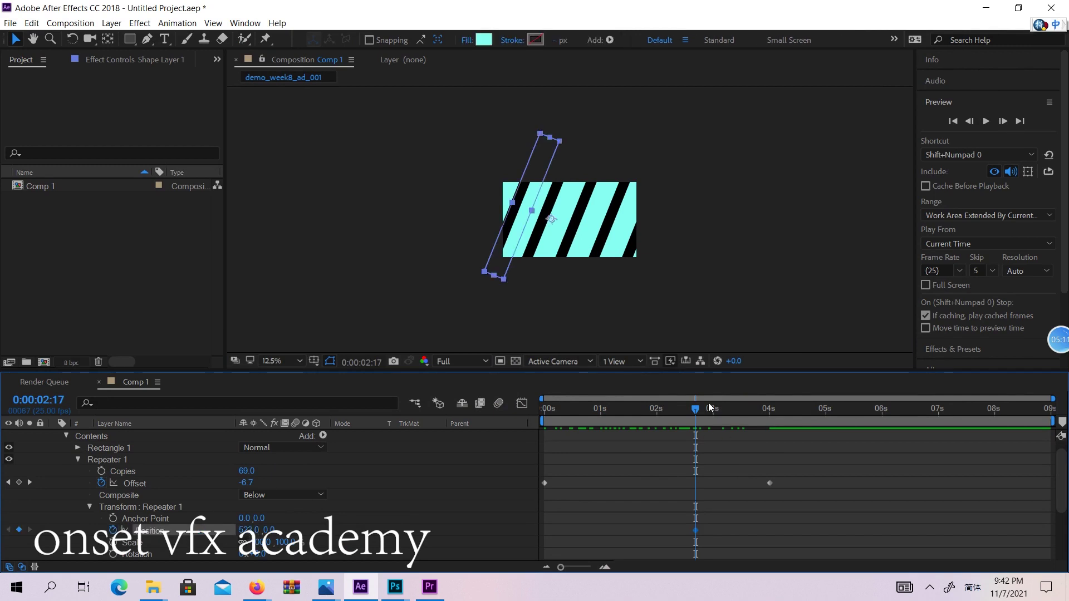
pyautogui.moveTo(709, 407); pyautogui.dragTo(729, 407)
pyautogui.moveTo(245, 531); pyautogui.dragTo(65, 508)
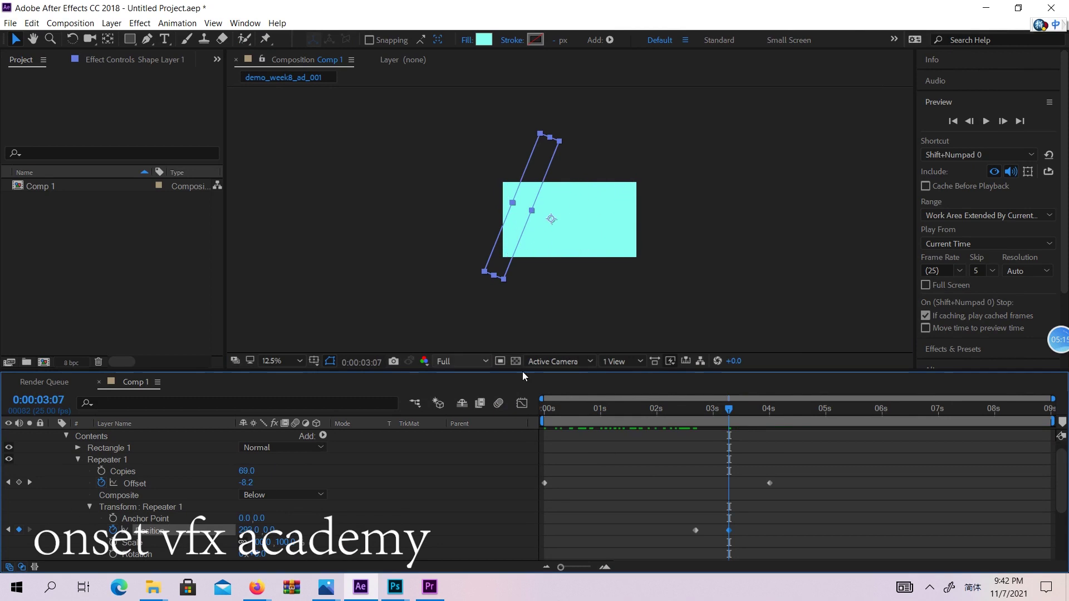
pyautogui.moveTo(698, 404); pyautogui.dragTo(733, 425)
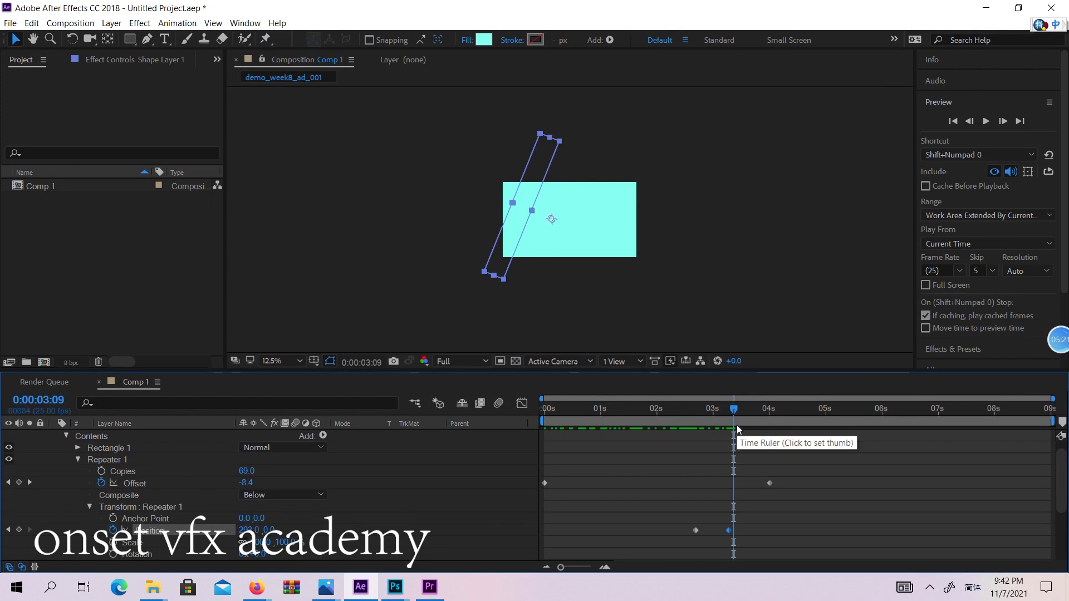
pyautogui.click(711, 249)
# Switch to Firefox to compare with the GoodsMart video's stripe transition once more, and return to After Effects.
pyautogui.moveTo(257, 588)
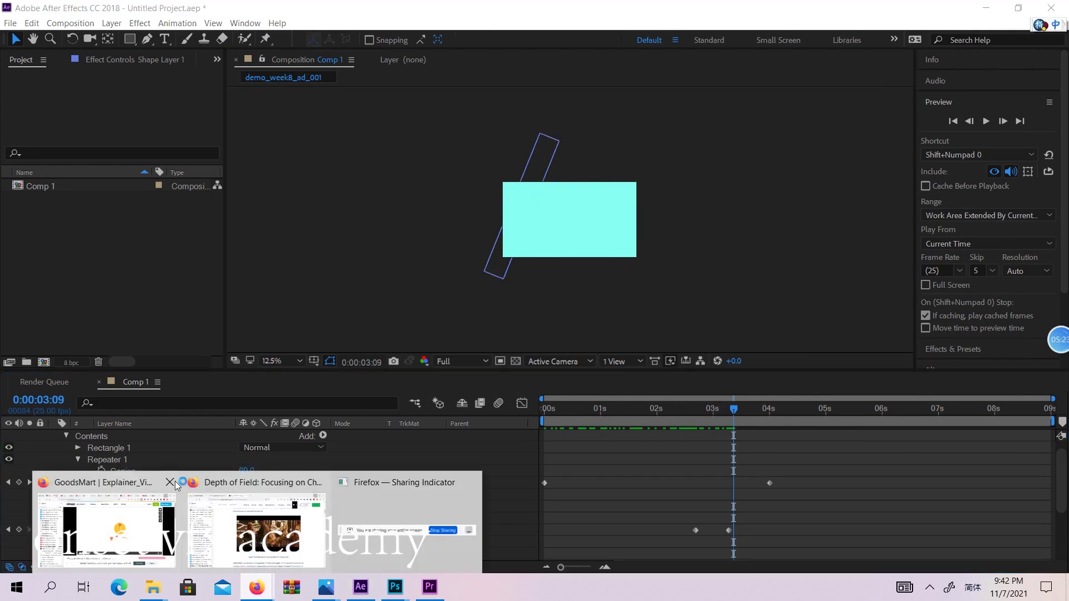
pyautogui.click(149, 488)
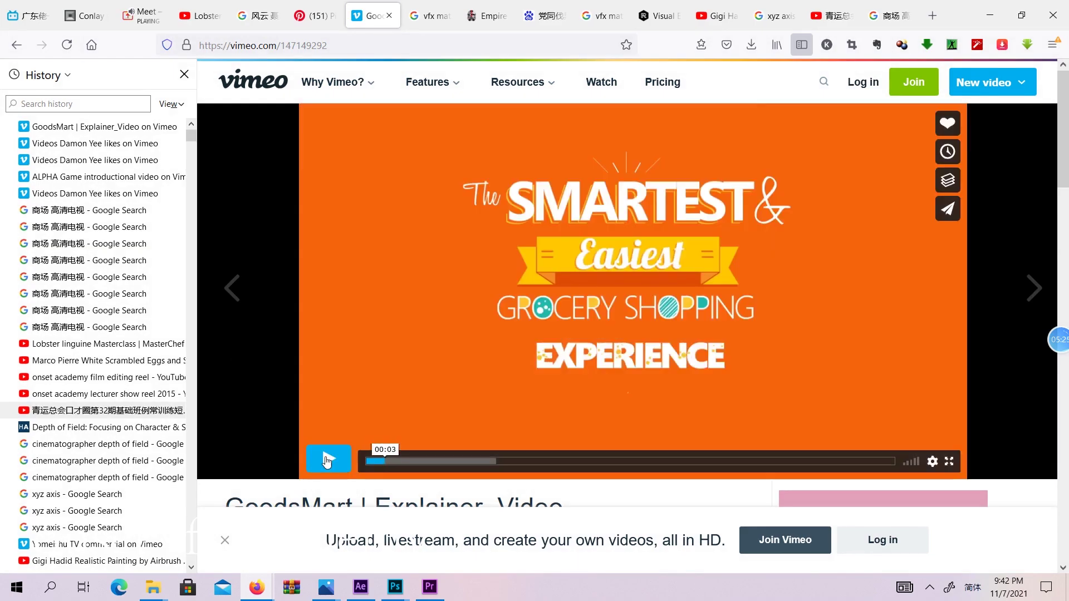
pyautogui.click(323, 464)
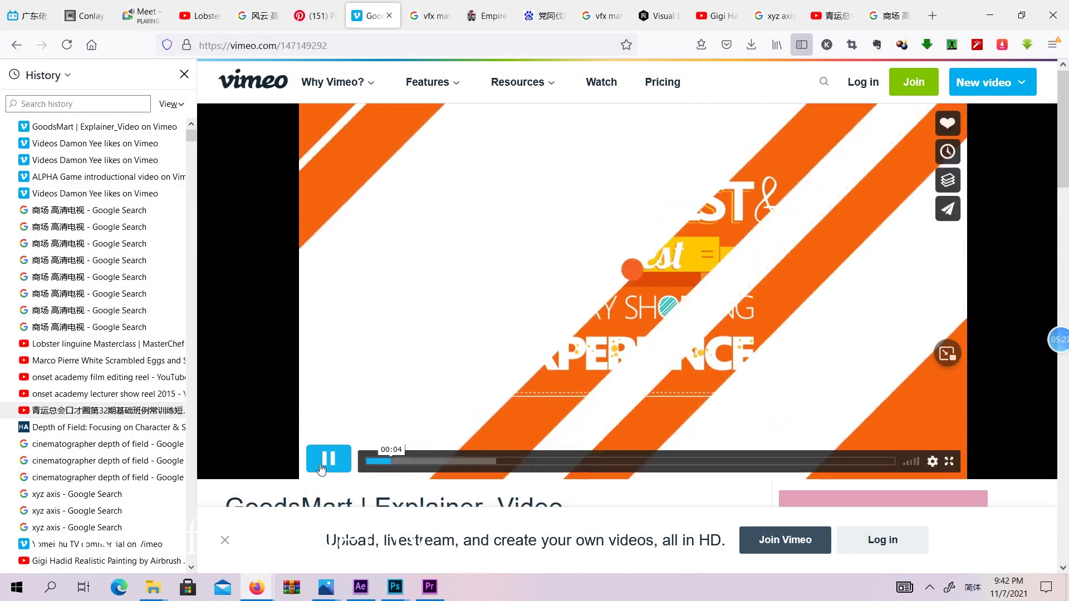
pyautogui.click(321, 469)
pyautogui.click(990, 15)
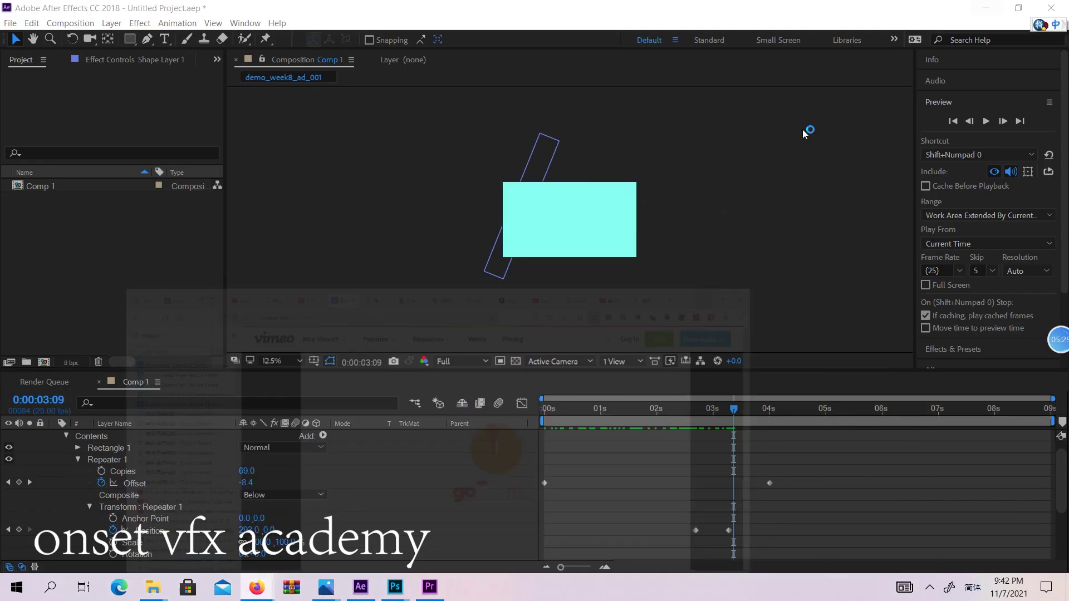
# Scrub through the stripe closing animation, return to the first frame, and select the Repeater's Offset property with its keyframes.
pyautogui.moveTo(676, 412); pyautogui.dragTo(758, 409)
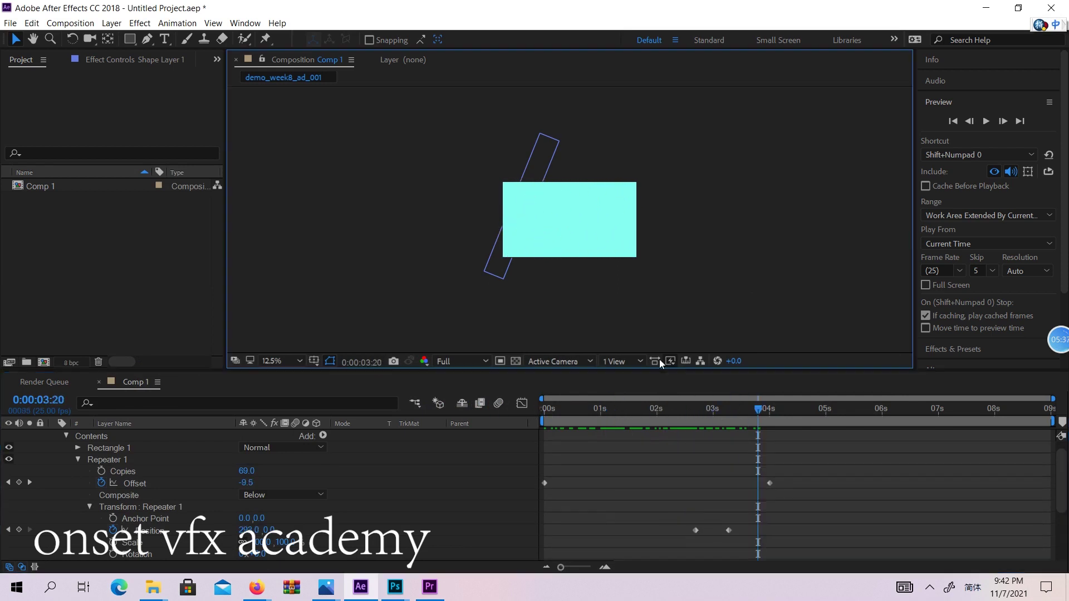
pyautogui.press('Home')
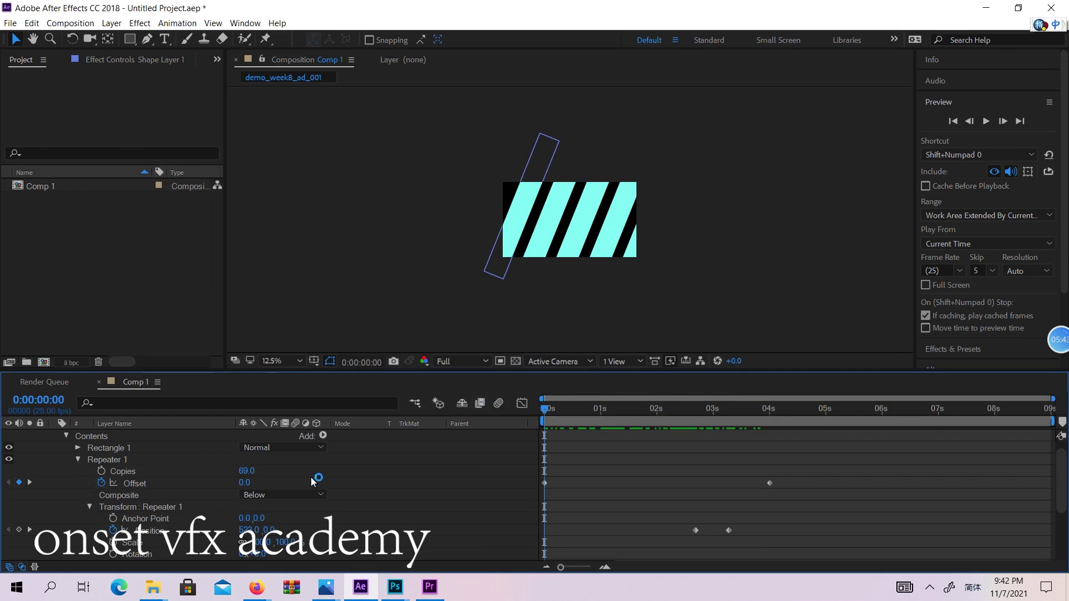
pyautogui.click(327, 438)
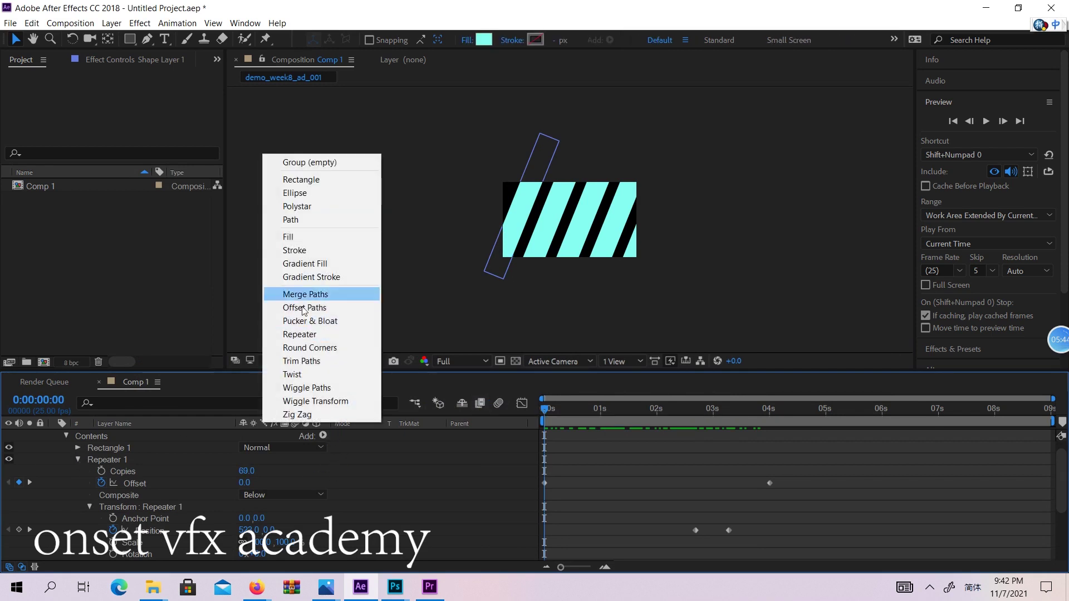
pyautogui.click(137, 481)
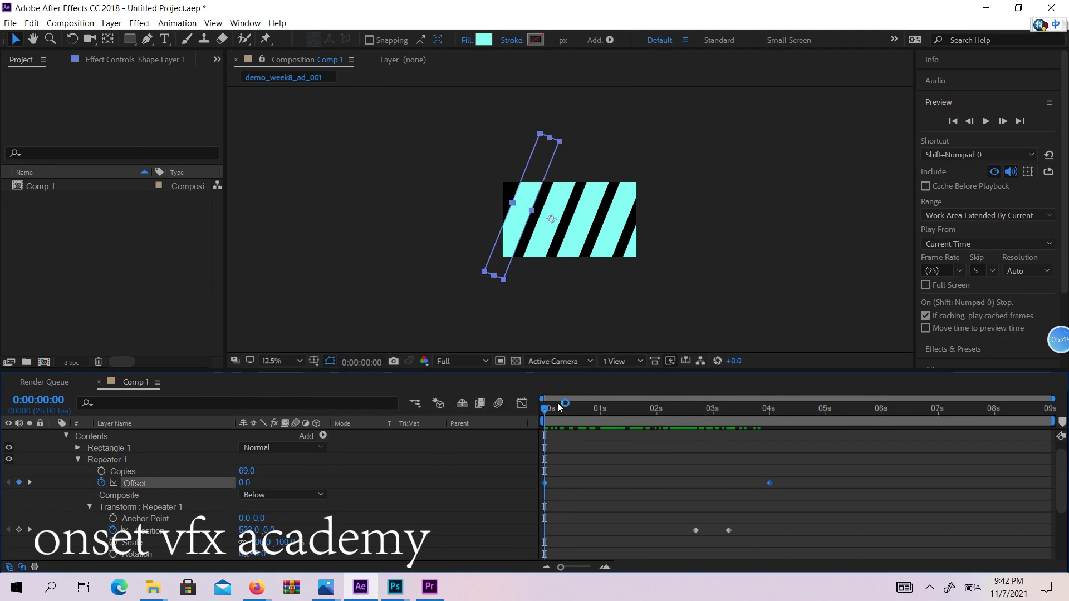
pyautogui.moveTo(556, 403); pyautogui.dragTo(480, 417)
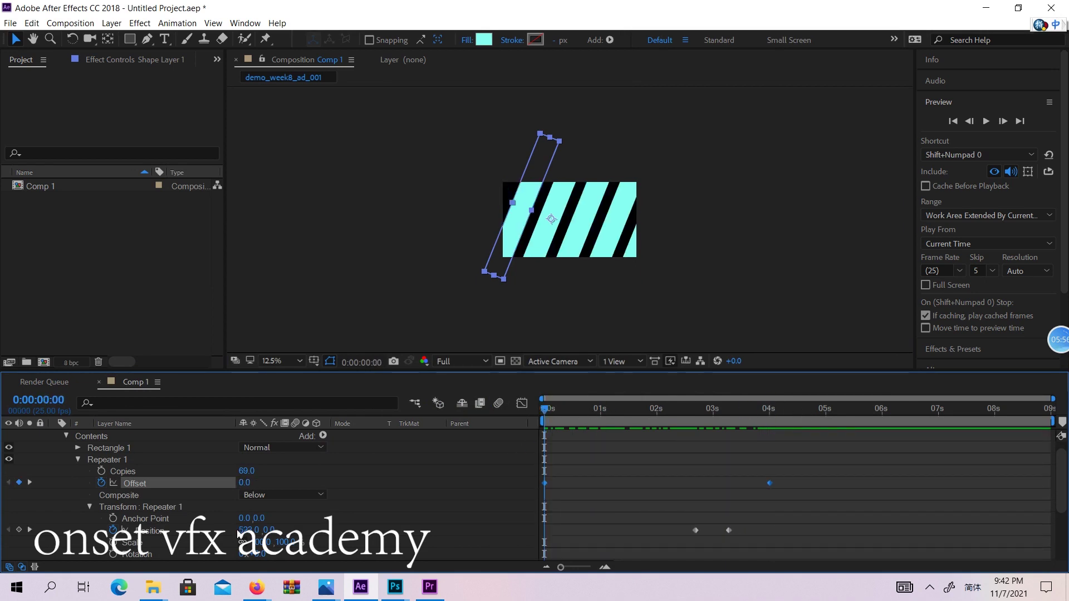
# Try an Offset of 10 on the Repeater's keyframe at 0:00:04:00 and scrub through the stripe movement.
pyautogui.click(30, 482)
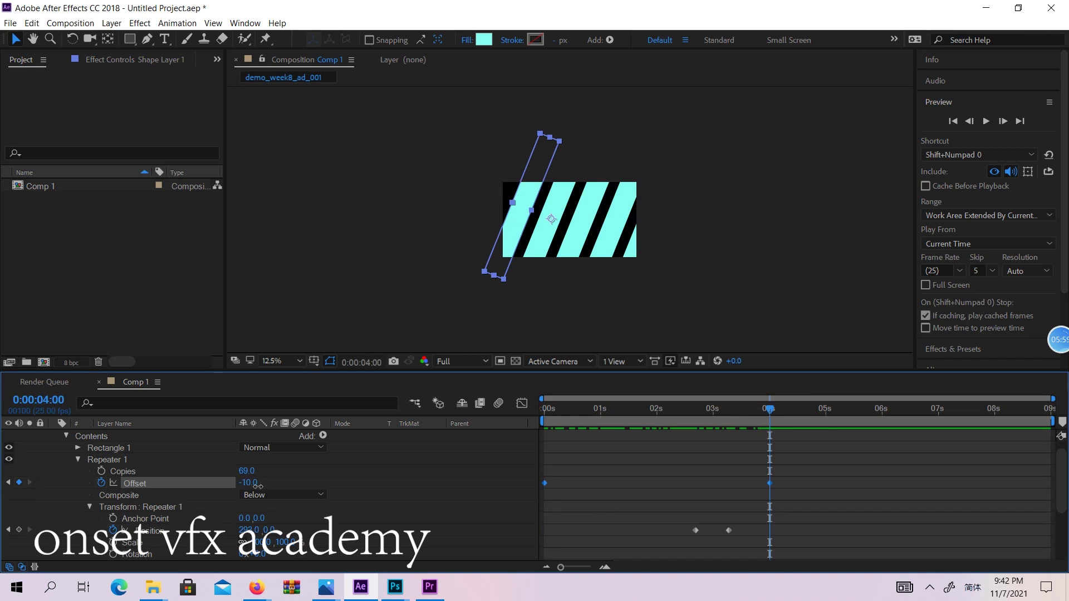
pyautogui.click(255, 482)
pyautogui.write('10')
pyautogui.press('Return')
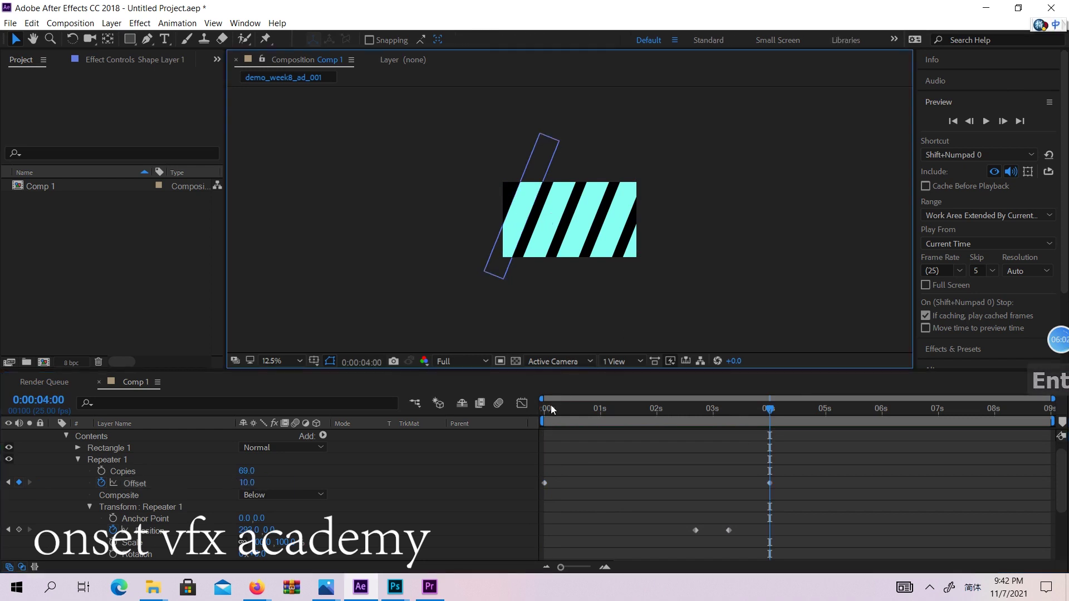
pyautogui.moveTo(550, 405); pyautogui.dragTo(768, 425)
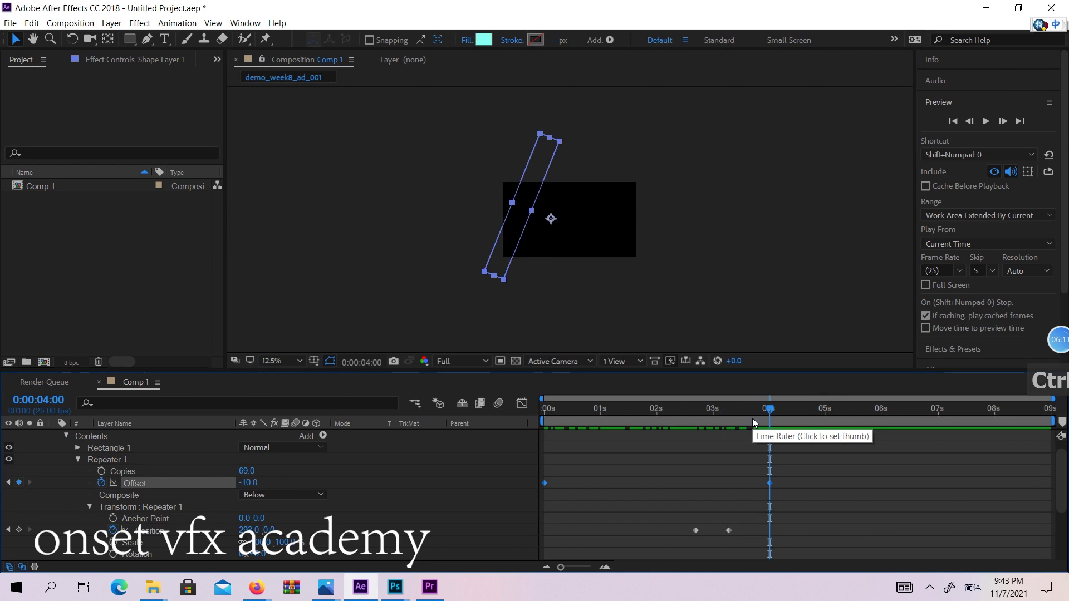
# Delete both Position keyframes from the Repeater's transform.
pyautogui.moveTo(752, 419); pyautogui.dragTo(723, 416)
pyautogui.moveTo(748, 526); pyautogui.dragTo(674, 540)
pyautogui.press('Delete')
pyautogui.hotkey('ctrl', 'z')
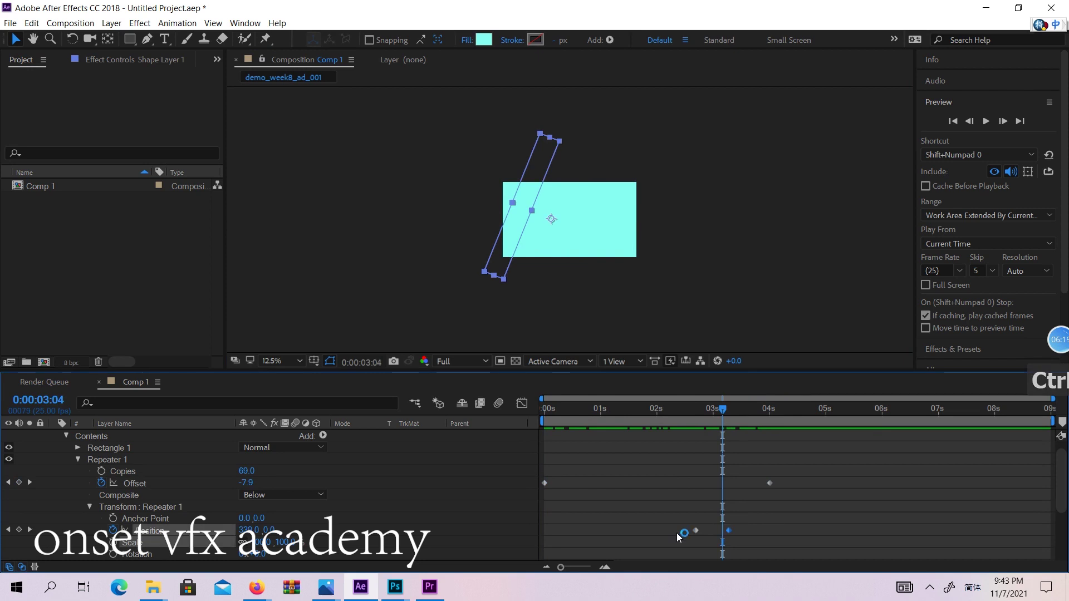
pyautogui.moveTo(703, 414); pyautogui.dragTo(685, 415)
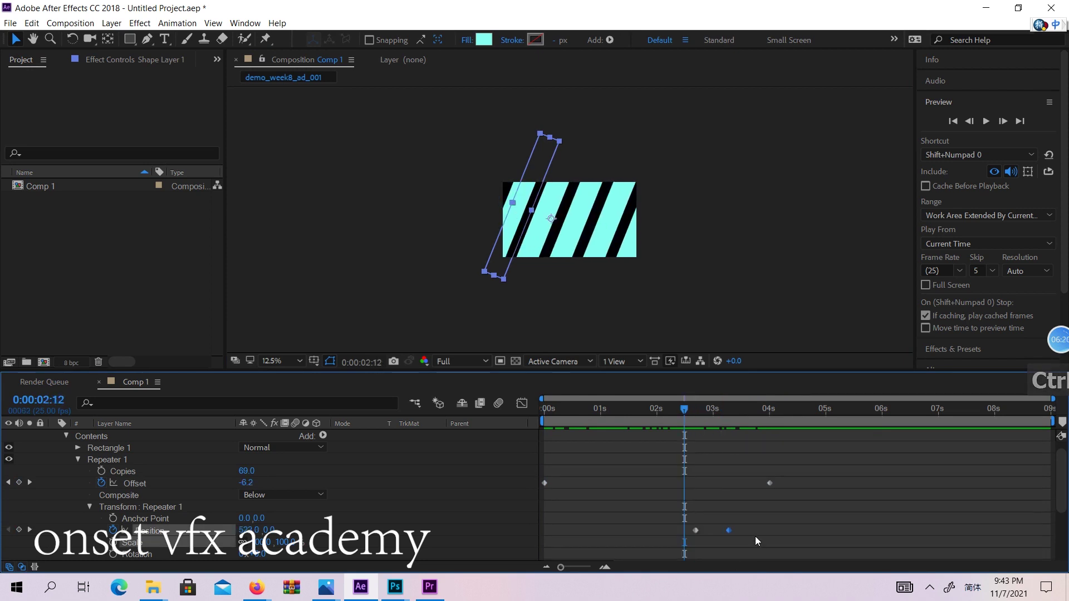
pyautogui.moveTo(754, 536); pyautogui.dragTo(670, 523)
pyautogui.press('Delete')
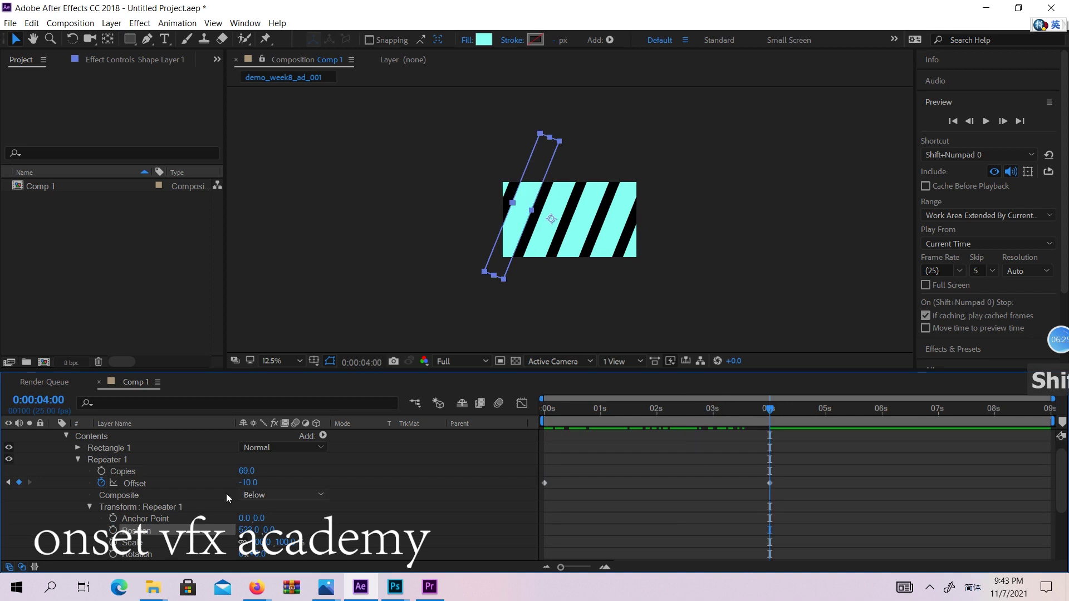
# Set the Repeater's Offset to 5 at the 0:00:04:00 keyframe and preview the animation from the first frame.
pyautogui.click(245, 482)
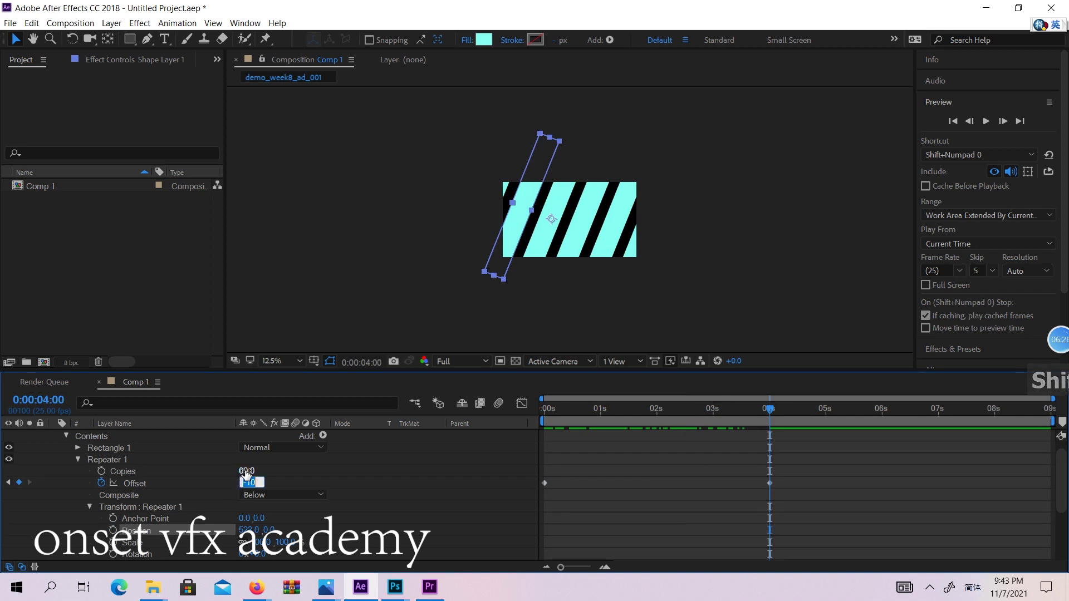
pyautogui.write('5')
pyautogui.press('Return')
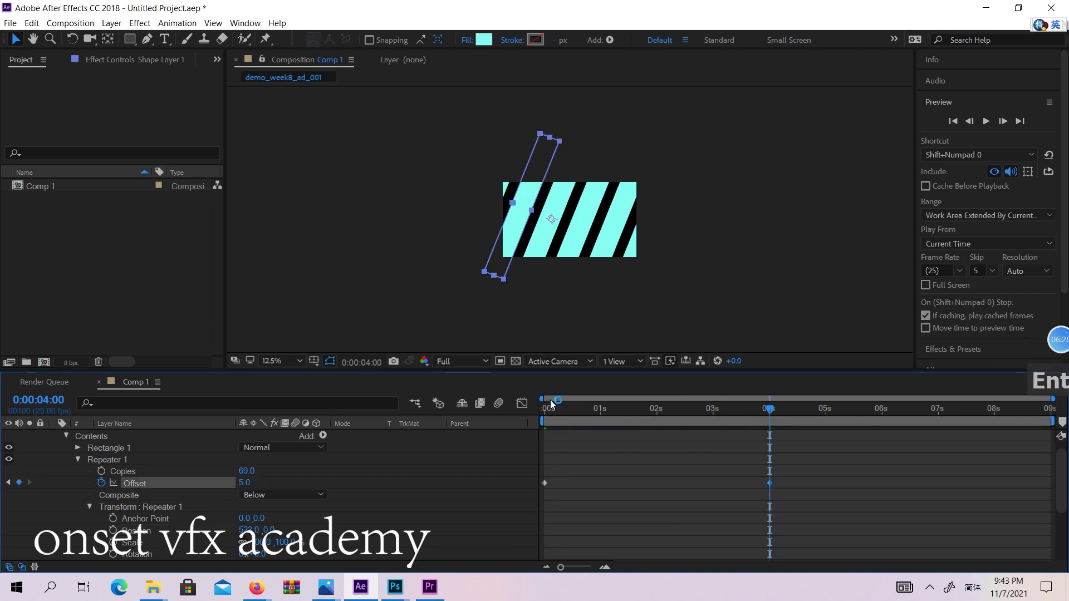
pyautogui.click(543, 409)
pyautogui.press('space')
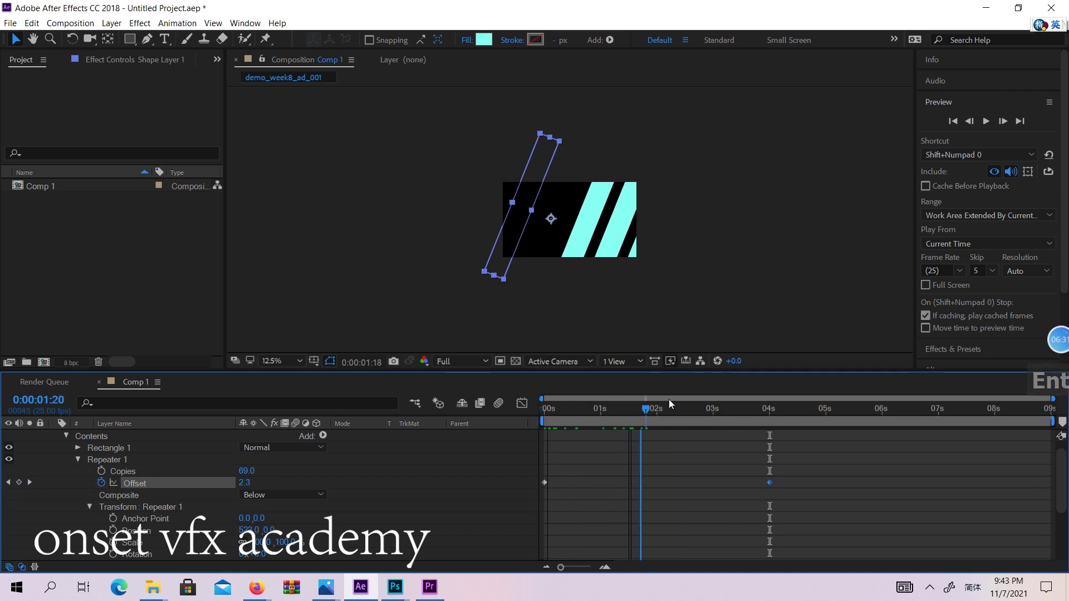
pyautogui.press('space')
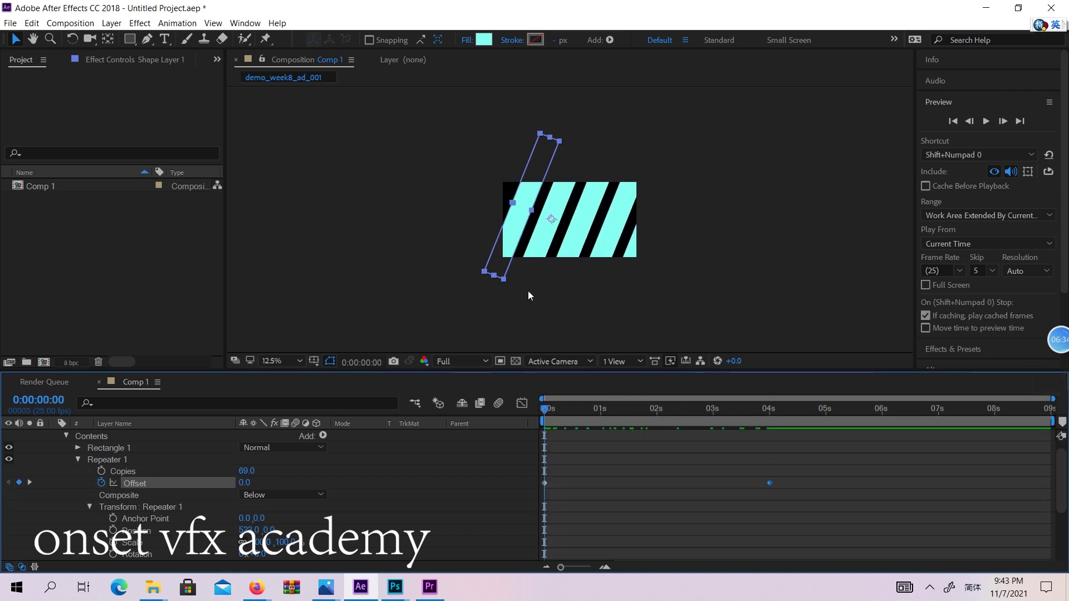
# Change the Repeater's Offset at the 0:00:04:00 keyframe to a negative value and return to the first frame.
pyautogui.click(245, 482)
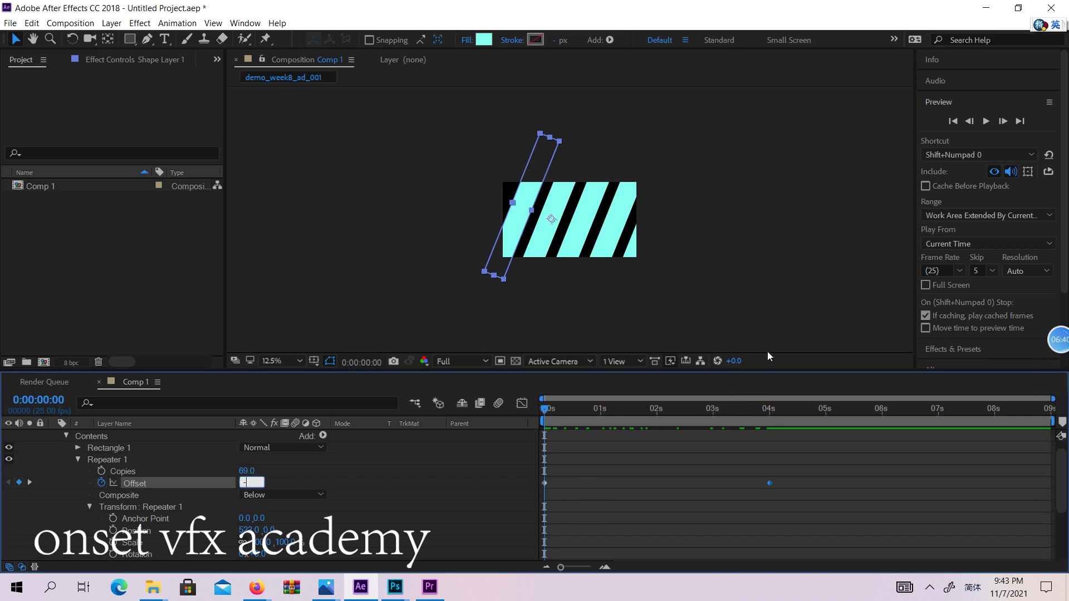
pyautogui.keyDown('shift'); pyautogui.click(770, 408); pyautogui.keyUp('shift')
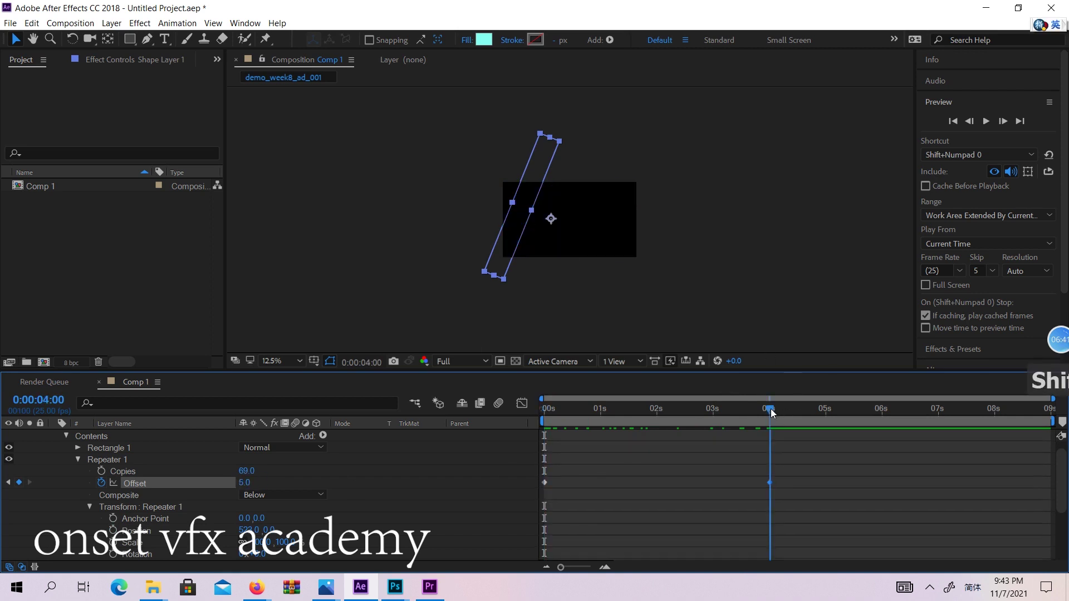
pyautogui.click(246, 482)
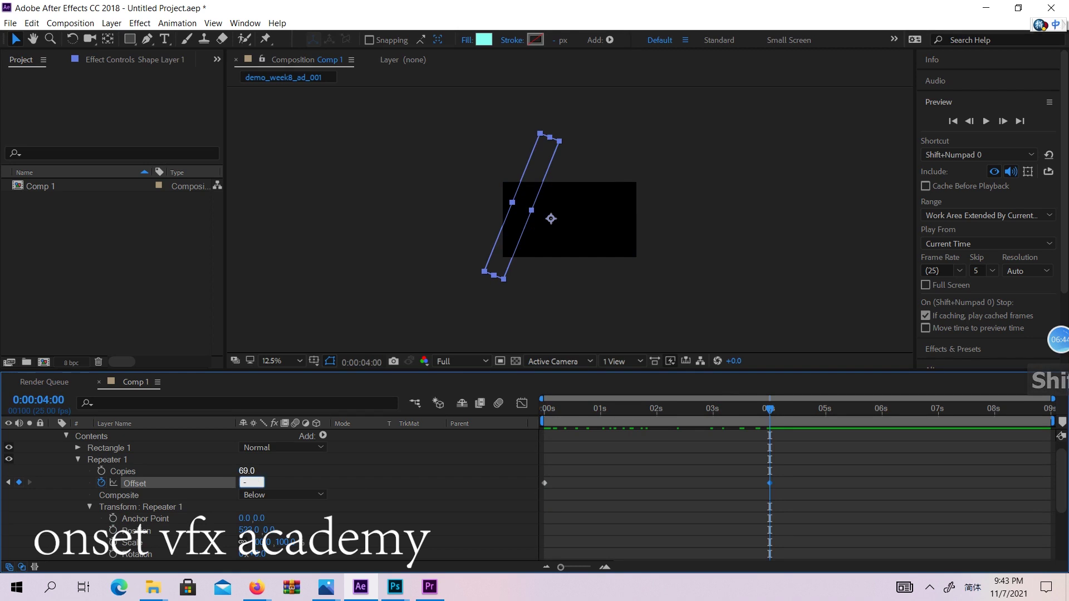
pyautogui.press('Return')
pyautogui.moveTo(584, 408); pyautogui.dragTo(473, 402)
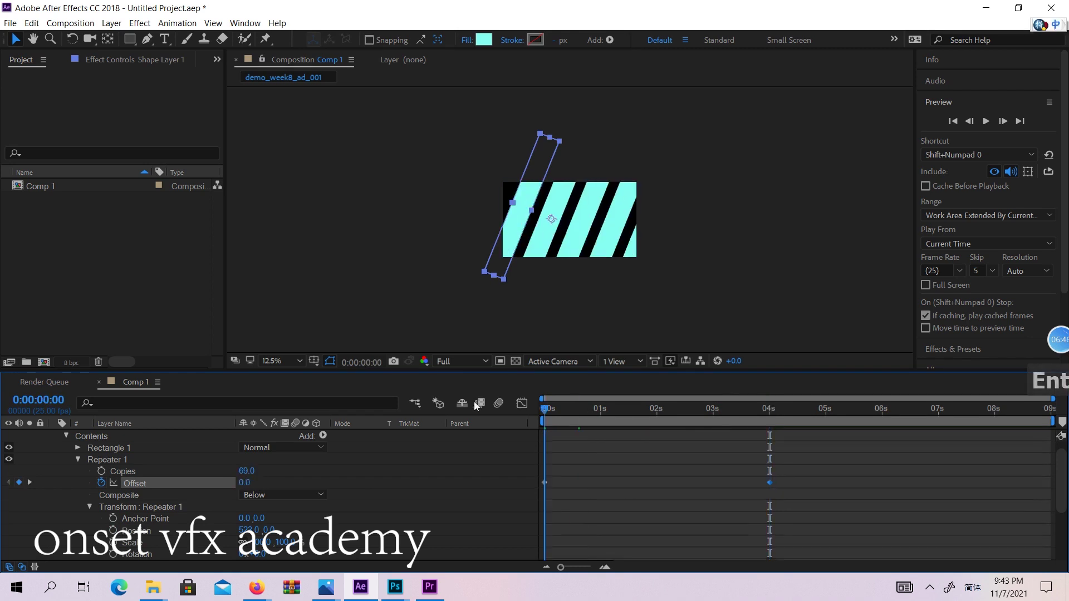
# Lower the composition's viewing resolution to Third and preview the stripe animation.
pyautogui.click(985, 121)
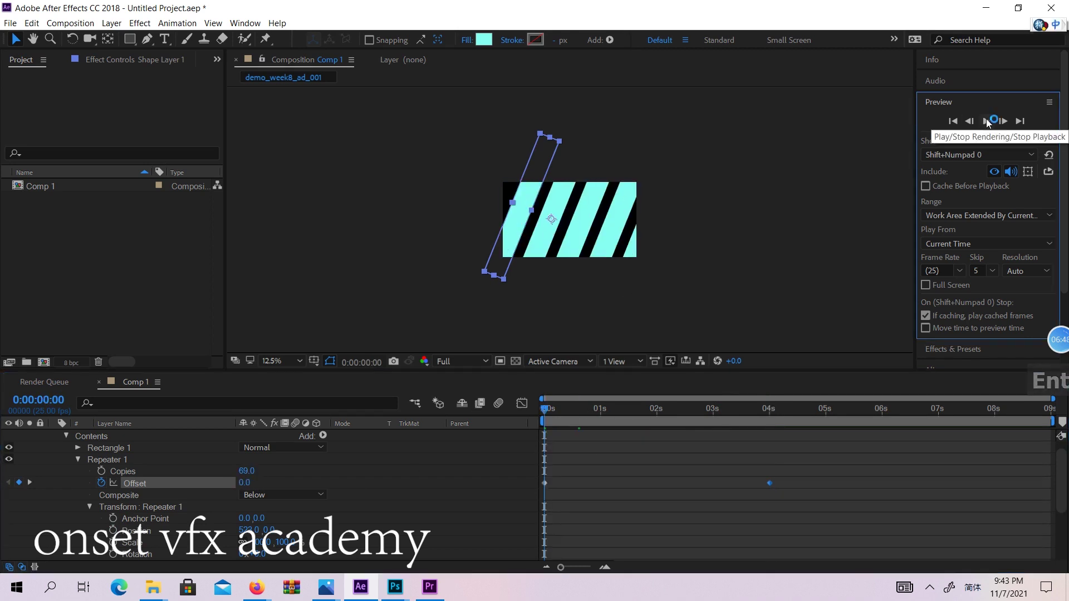
pyautogui.click(986, 121)
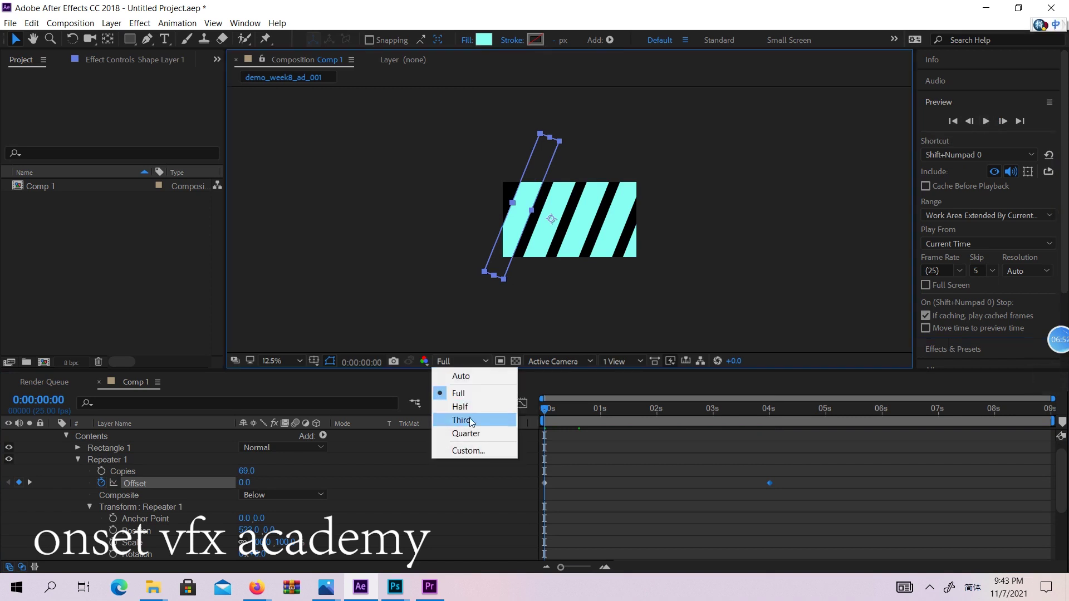
pyautogui.click(462, 419)
pyautogui.click(987, 121)
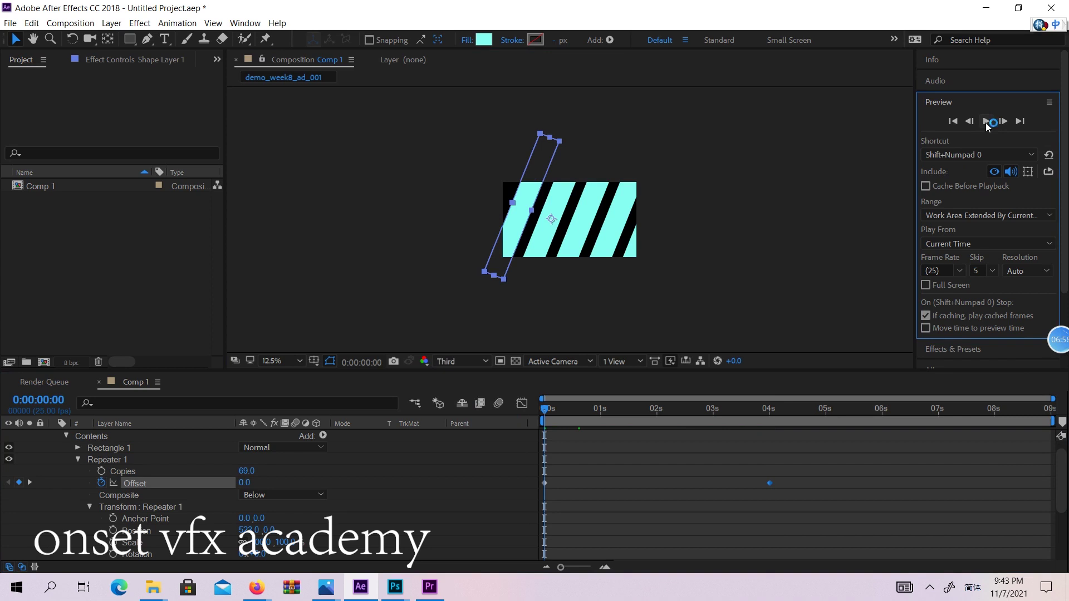
# Open the general preferences and disable Mercury Transmit in the Video Preview settings.
pyautogui.click(72, 25)
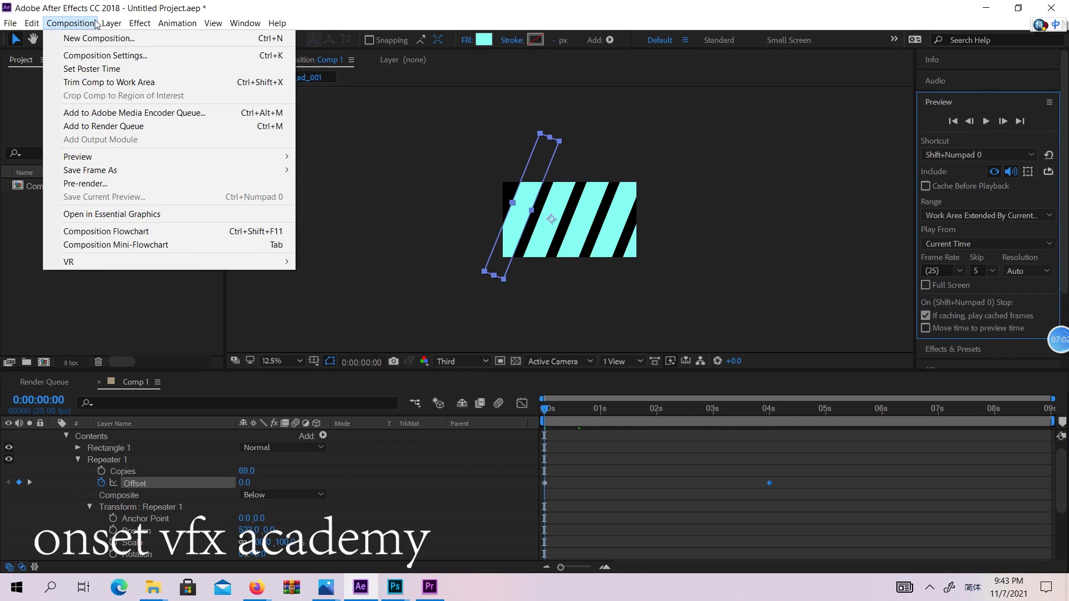
pyautogui.moveTo(31, 23)
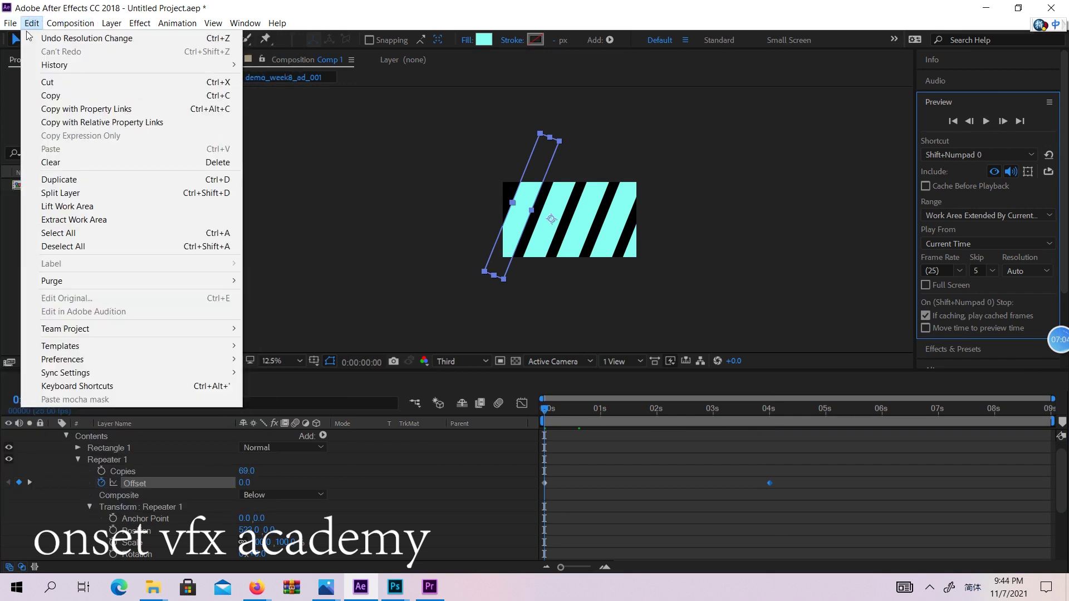
pyautogui.moveTo(106, 361)
pyautogui.click(276, 361)
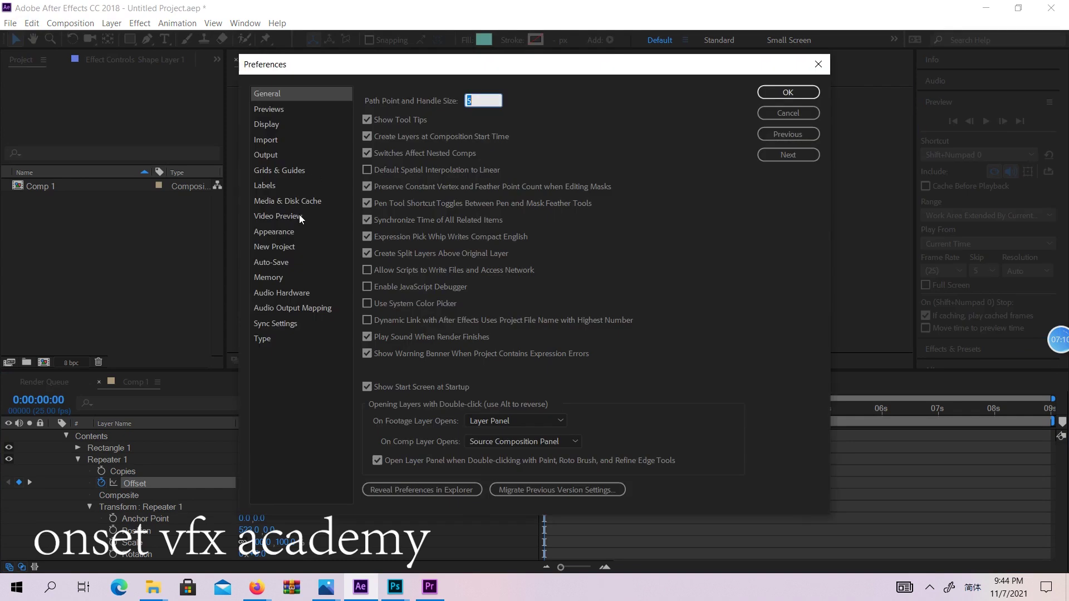
pyautogui.click(299, 217)
pyautogui.click(368, 98)
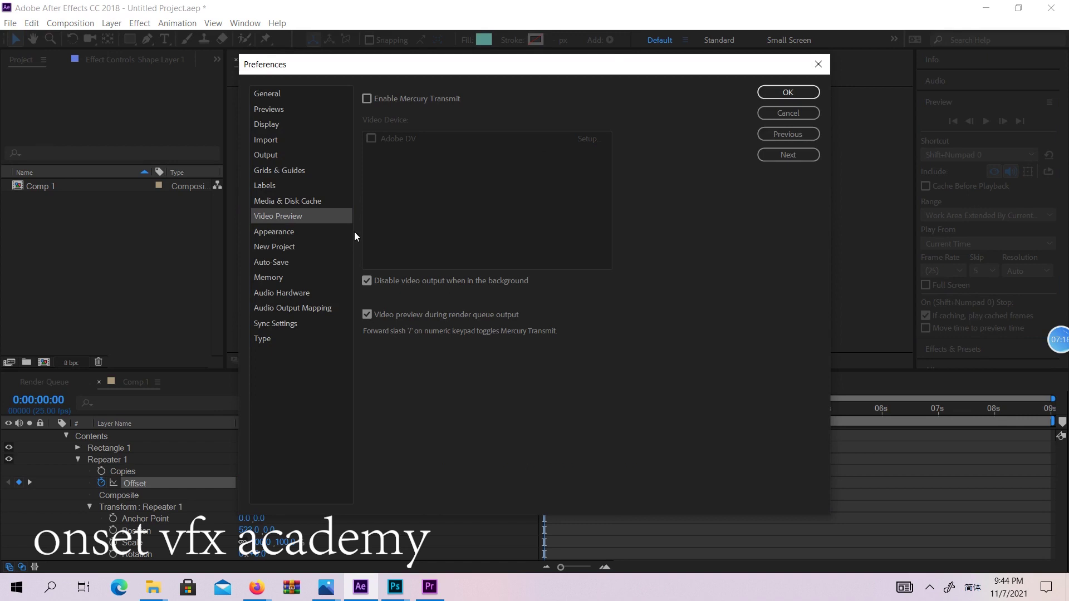
# Set the viewer's Zoom Quality to Faster in the Previews preferences and apply the settings.
pyautogui.click(285, 109)
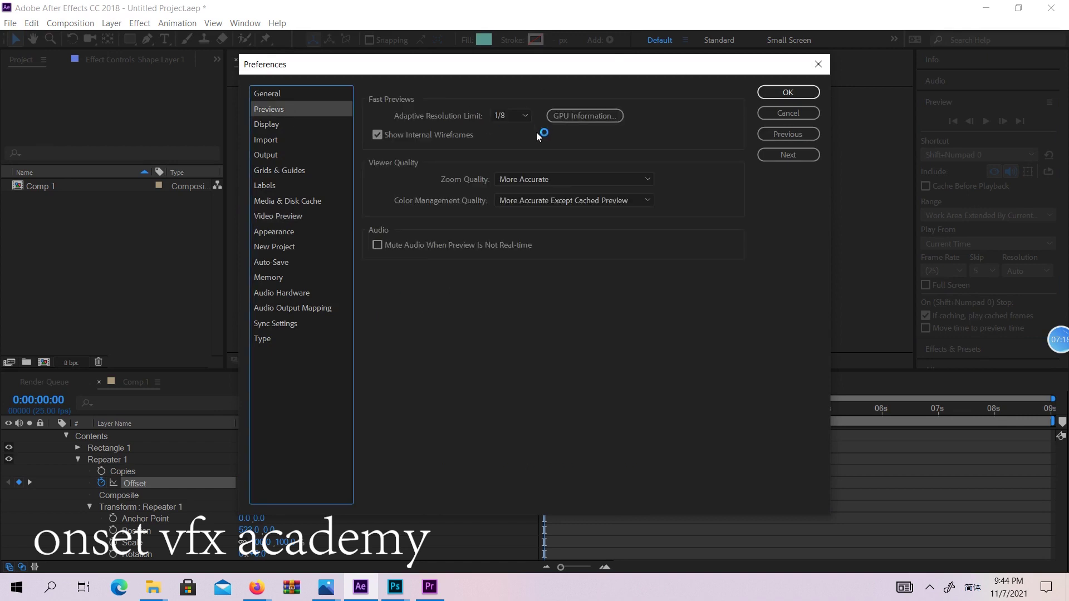
pyautogui.click(644, 177)
pyautogui.click(645, 179)
pyautogui.click(632, 198)
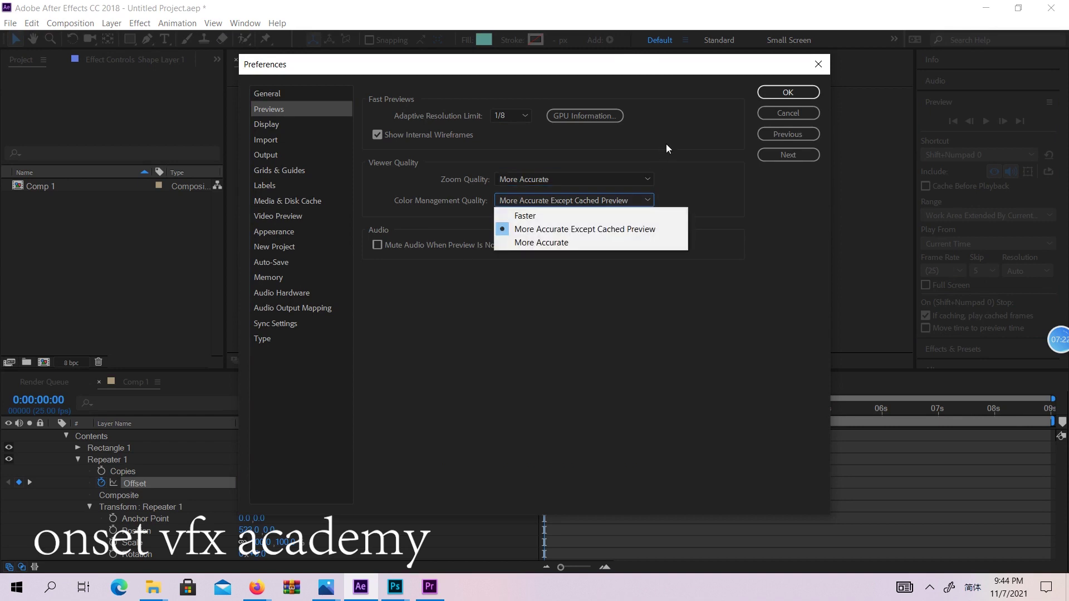
pyautogui.click(666, 144)
pyautogui.click(609, 184)
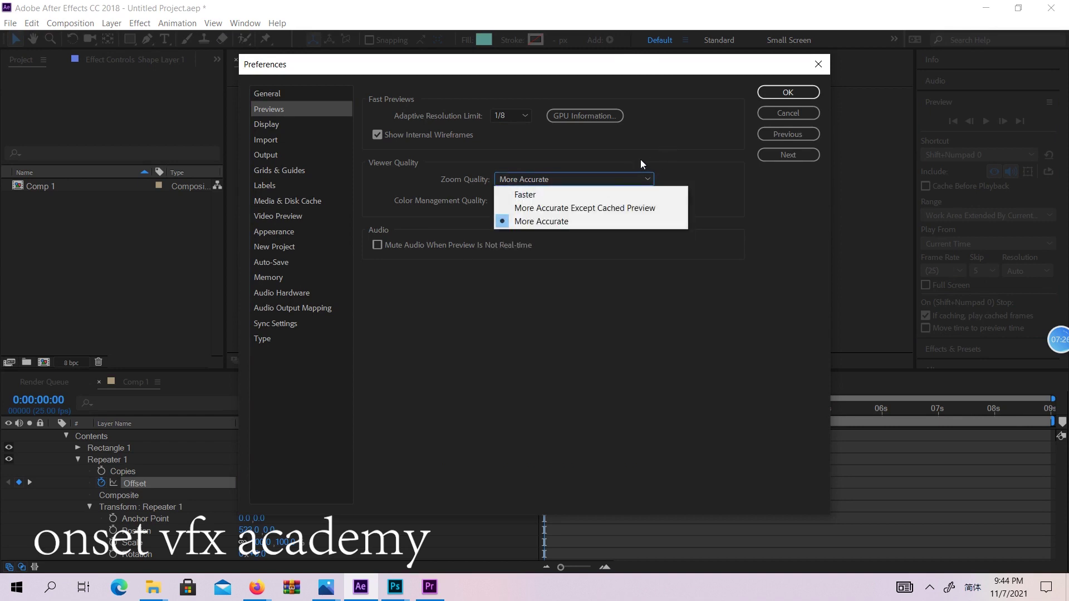
pyautogui.click(593, 195)
pyautogui.click(797, 92)
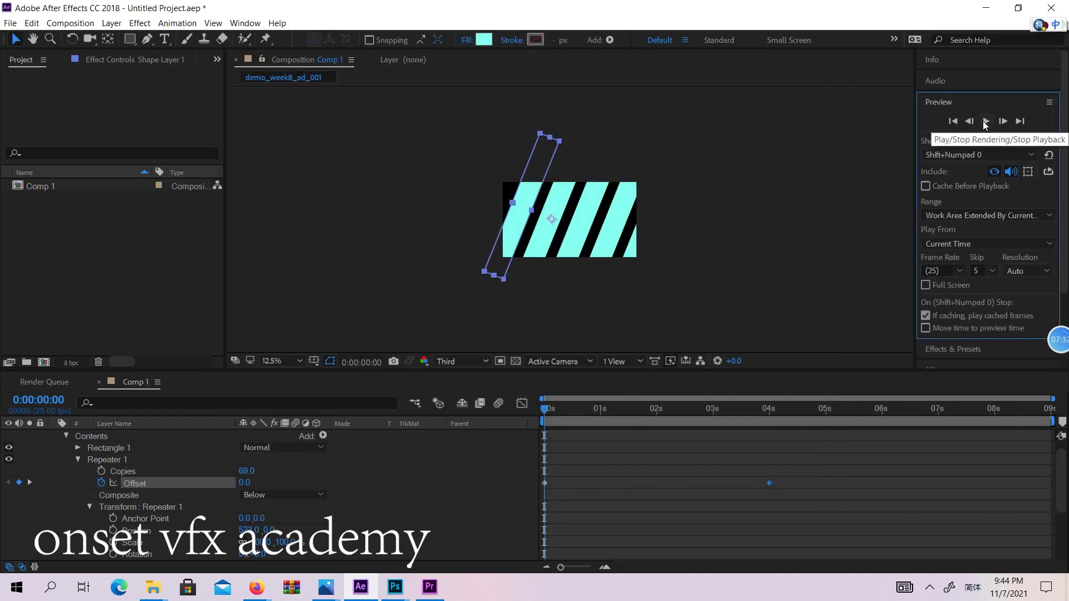
# Shorten the work area to end just past the four-second keyframe and preview the stripes from the first frame.
pyautogui.click(571, 409)
pyautogui.click(969, 120)
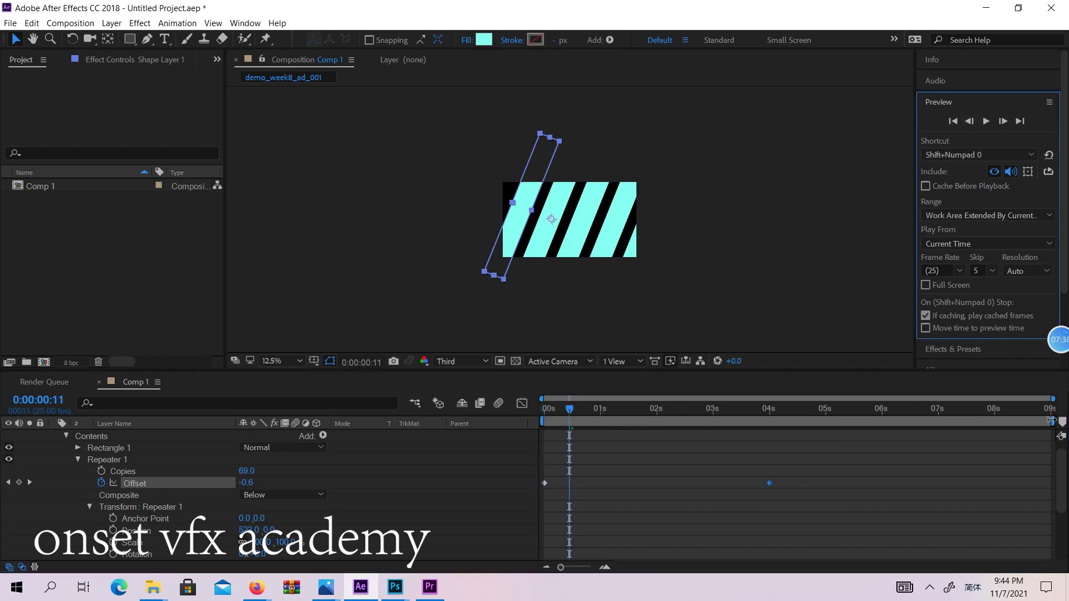
pyautogui.moveTo(1055, 421); pyautogui.dragTo(786, 423)
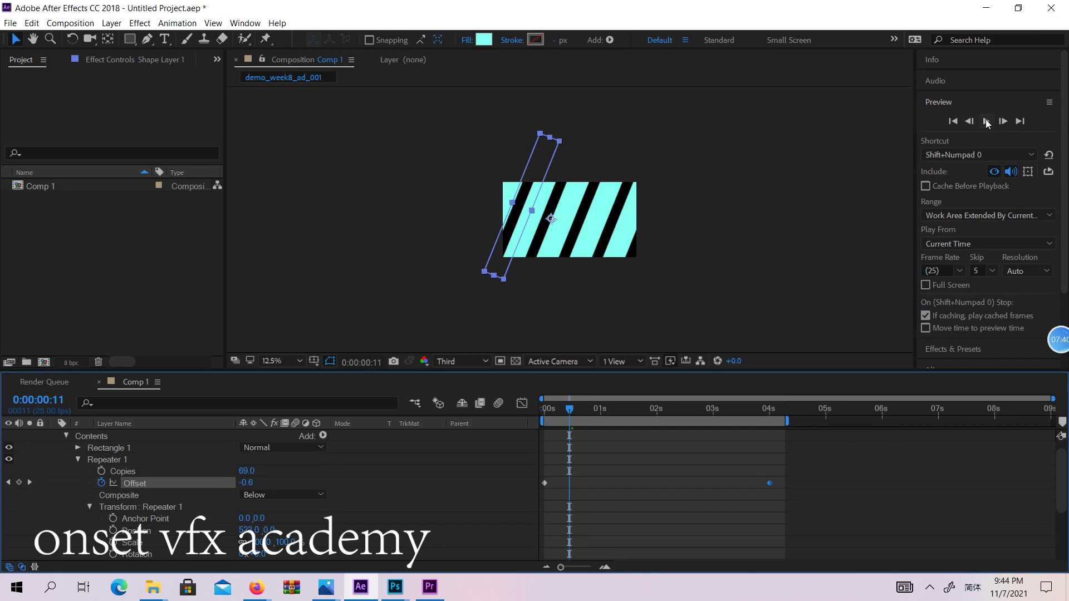
pyautogui.click(545, 409)
pyautogui.press('space')
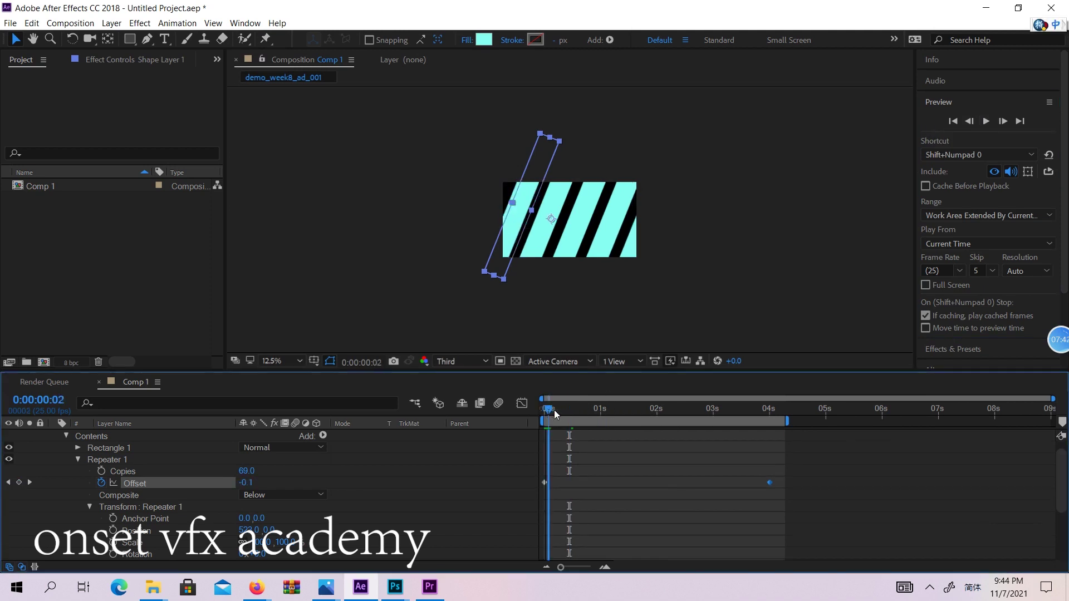
pyautogui.moveTo(656, 410); pyautogui.dragTo(456, 406)
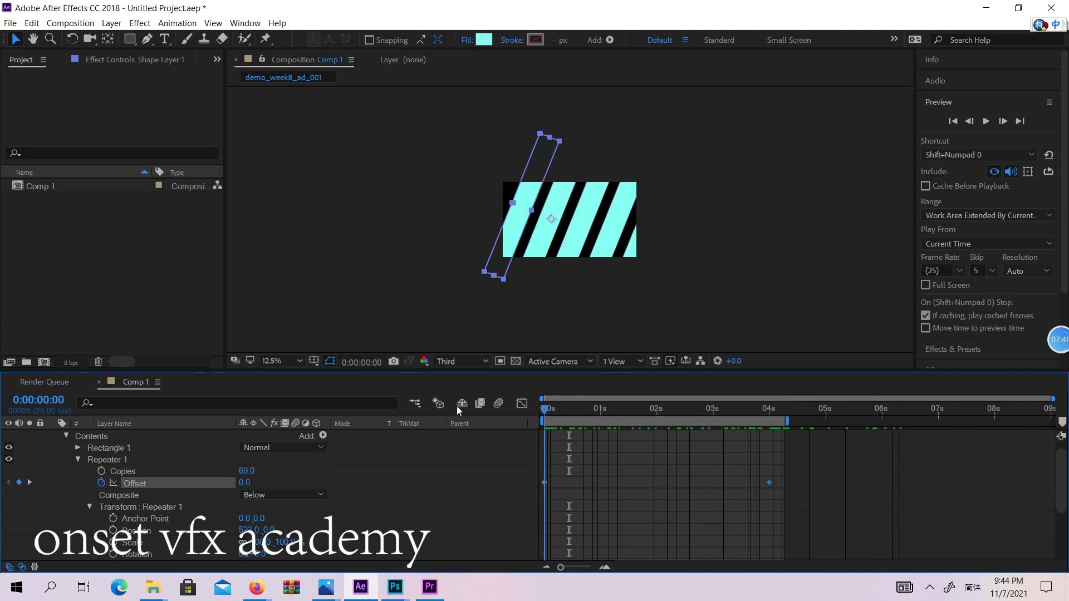
pyautogui.moveTo(607, 417); pyautogui.dragTo(542, 408)
# Switch to Firefox, scrub the GoodsMart video around 00:05 to 00:06, and return to After Effects to compare the stripe movement.
pyautogui.click(746, 269)
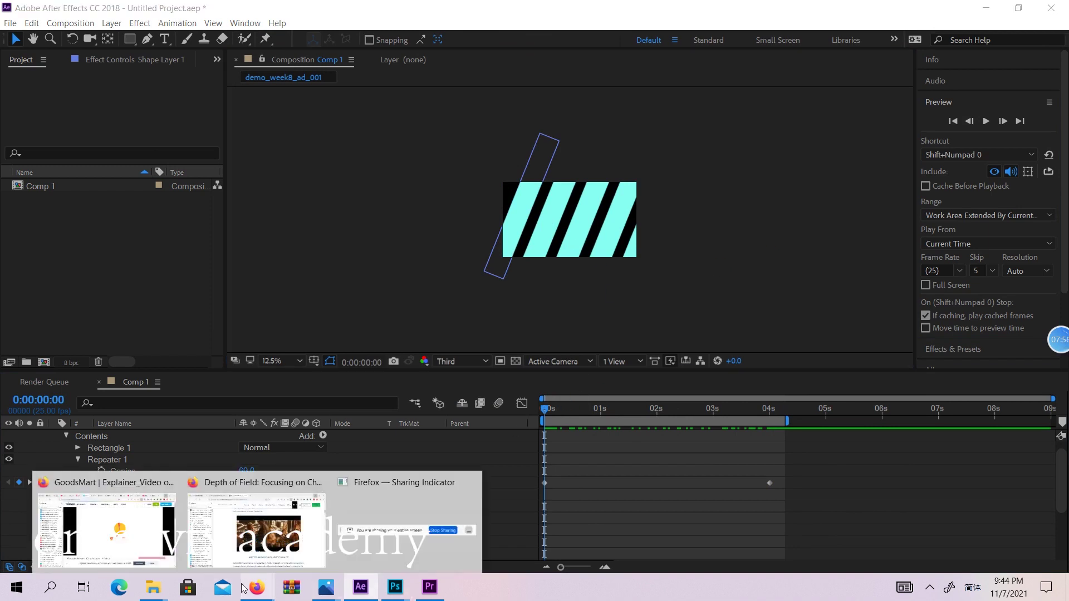
pyautogui.click(134, 483)
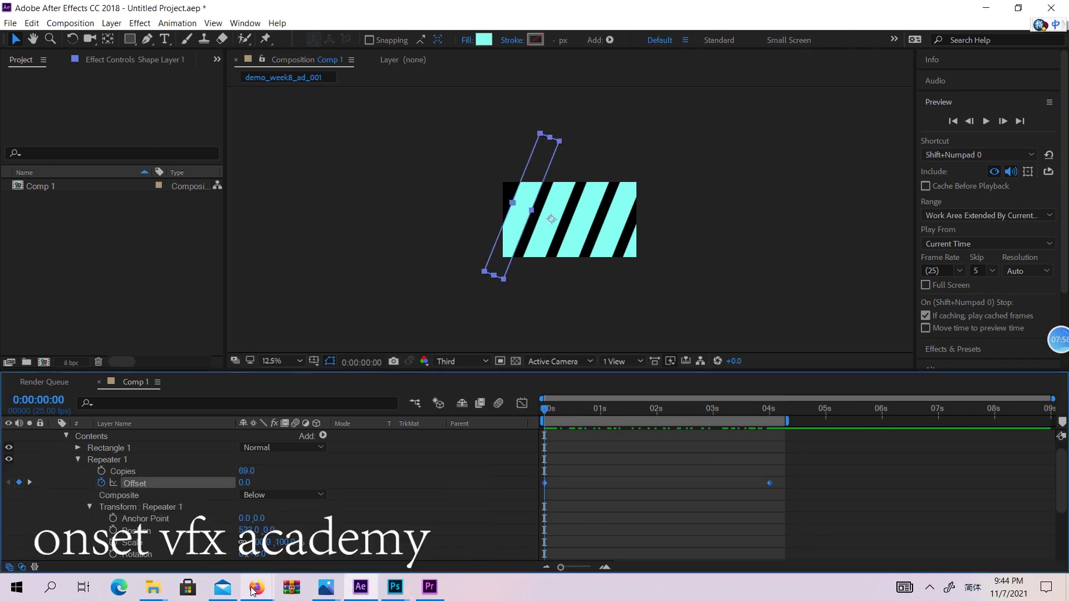
pyautogui.hotkey('alt', 'Tab')
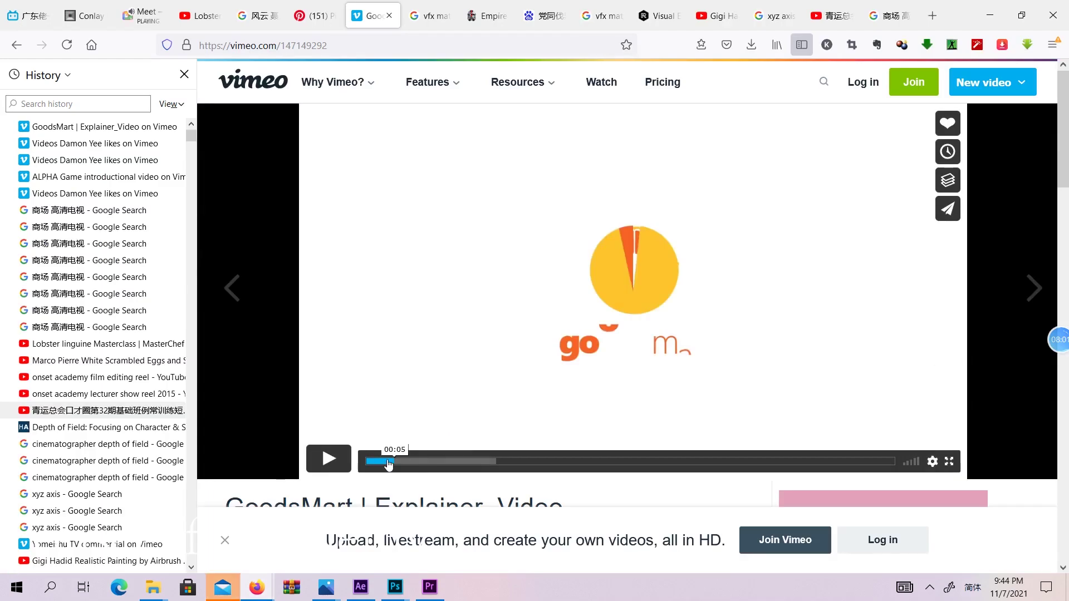
pyautogui.click(384, 461)
pyautogui.moveTo(382, 464); pyautogui.dragTo(399, 462)
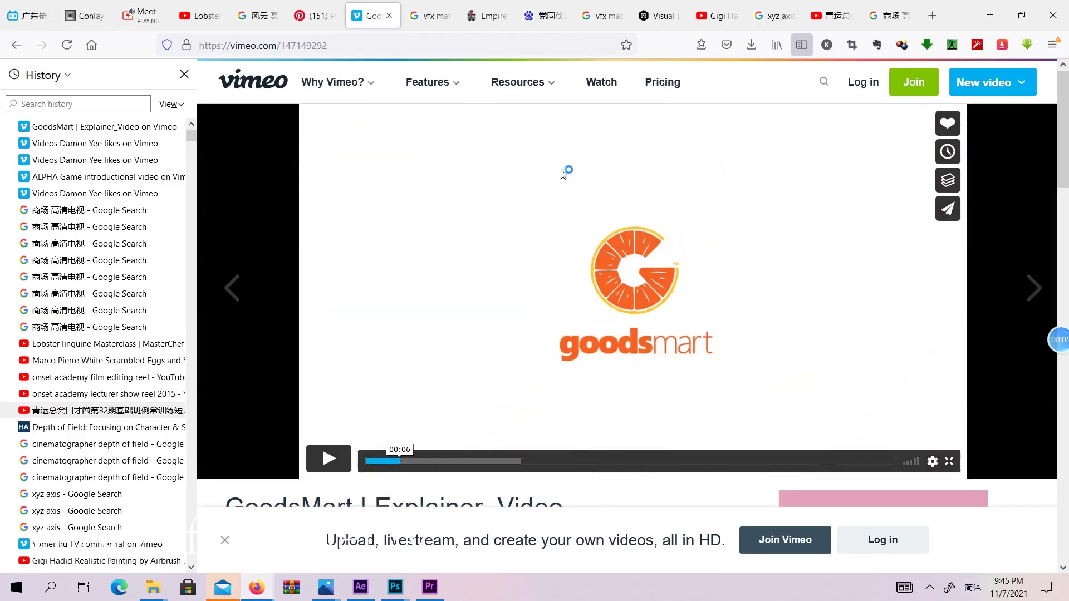
pyautogui.click(990, 15)
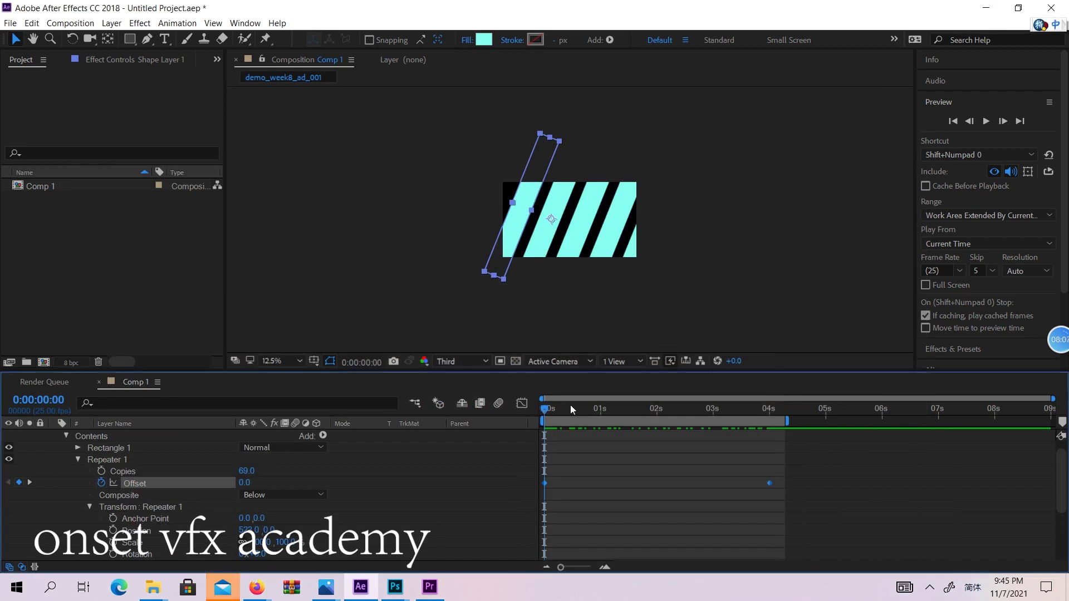
pyautogui.moveTo(558, 412); pyautogui.dragTo(609, 409)
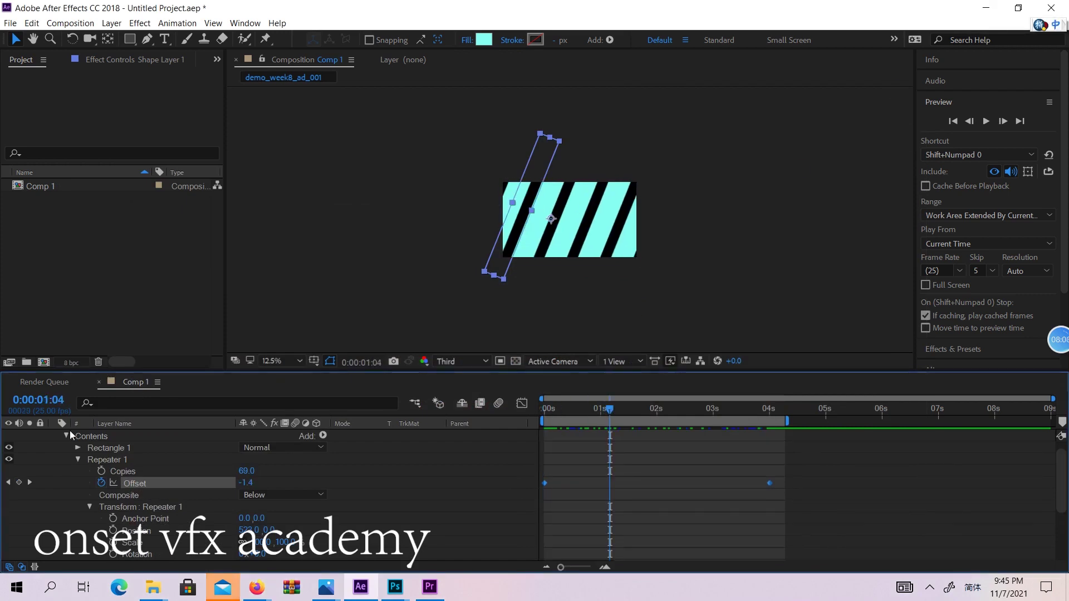
# Deselect the shape layer and scrub the stripe animation through to the four-second keyframe.
pyautogui.click(260, 229)
pyautogui.click(10, 23)
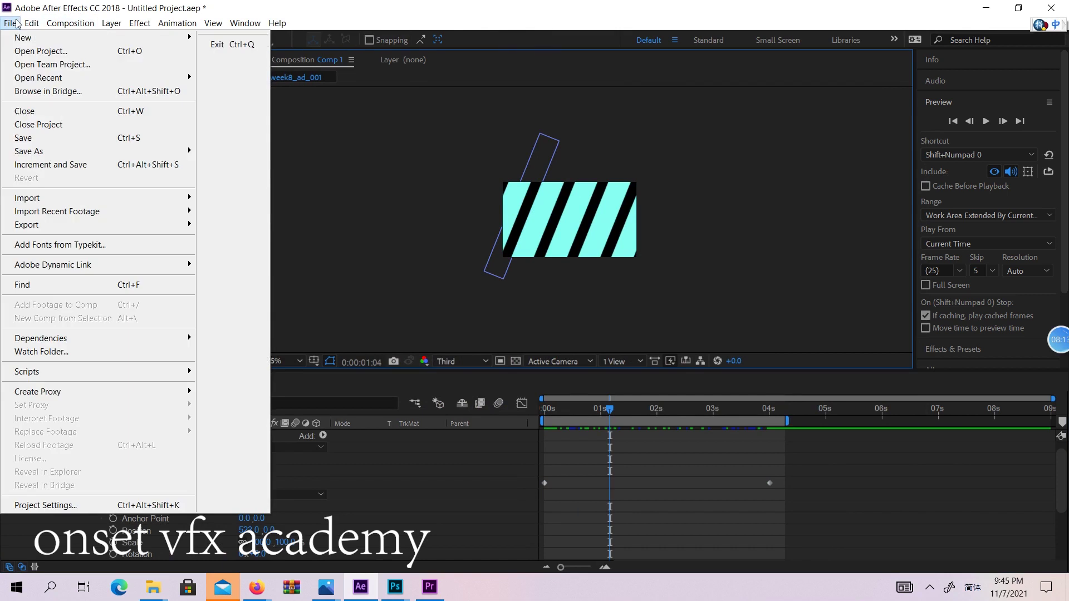
pyautogui.click(590, 8)
pyautogui.moveTo(591, 408); pyautogui.dragTo(769, 421)
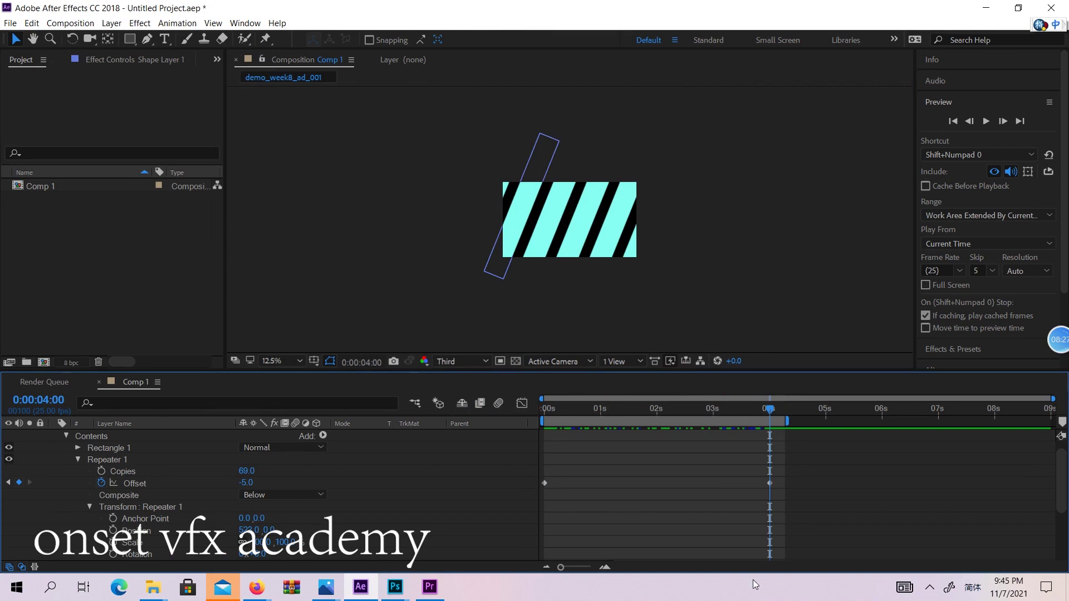
# Switch to Firefox to view the GoodsMart logo frame, and return to After Effects to scrub the stripes near the start.
pyautogui.moveTo(249, 589)
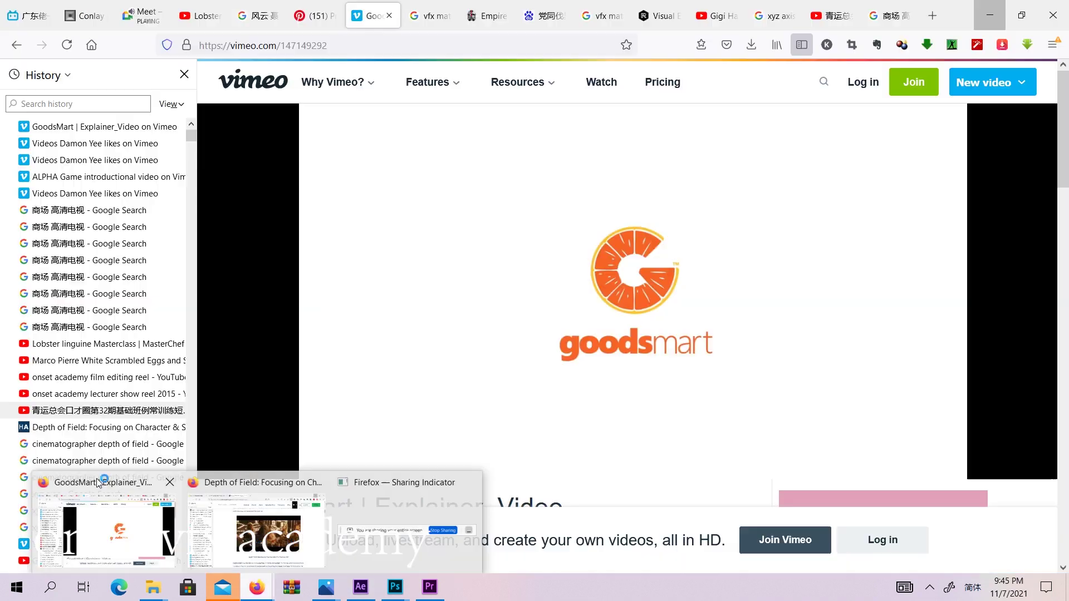
pyautogui.click(96, 478)
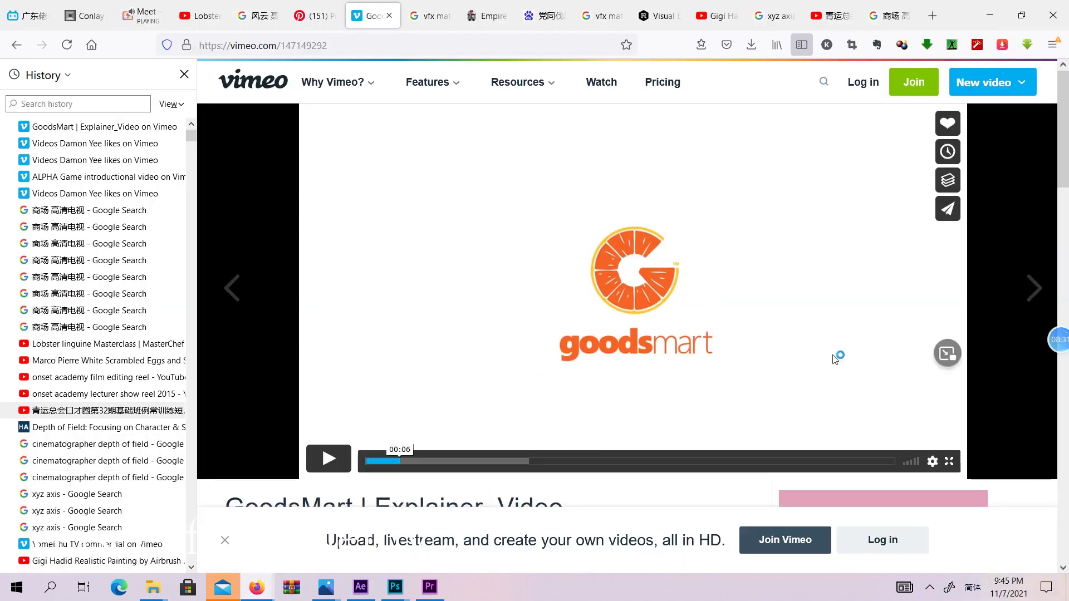
pyautogui.hotkey('alt', 'Tab')
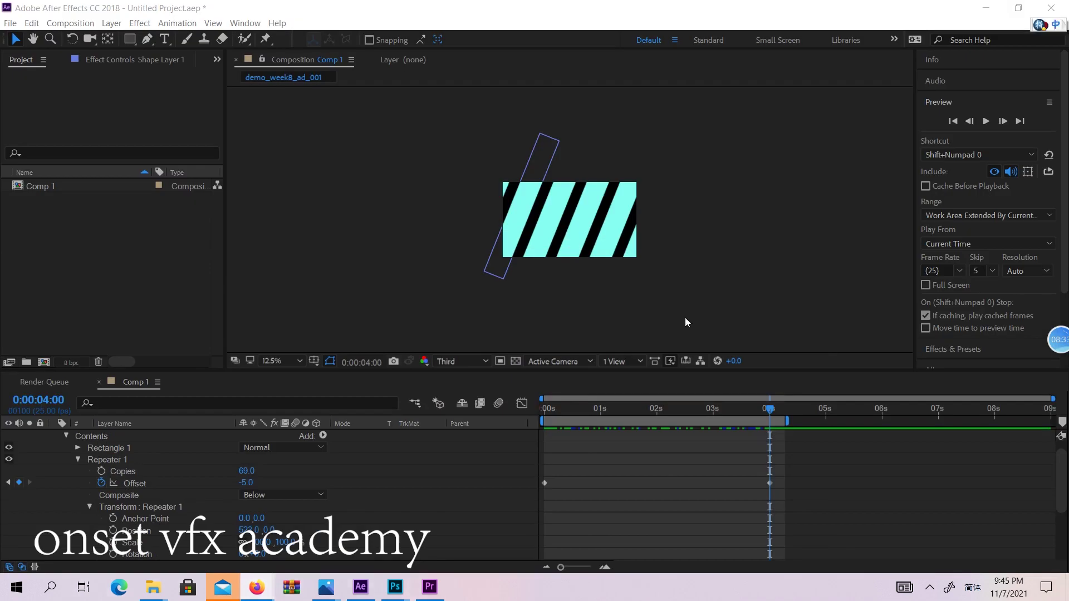
pyautogui.click(581, 409)
pyautogui.moveTo(566, 409); pyautogui.dragTo(557, 410)
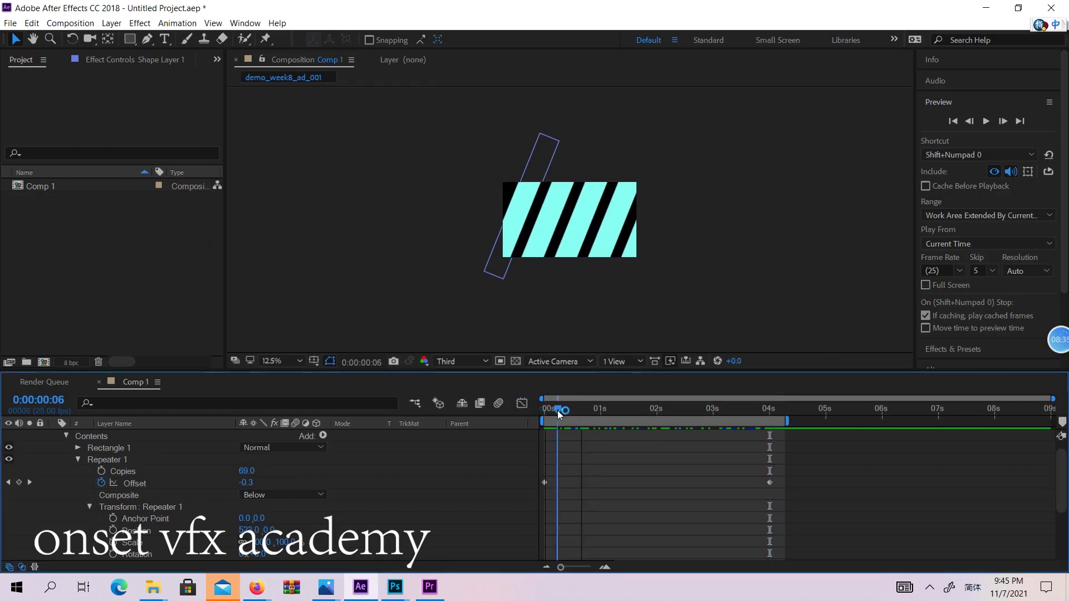
# Delete the striped shape layer from Comp 1.
pyautogui.scroll(1, 359, 458)
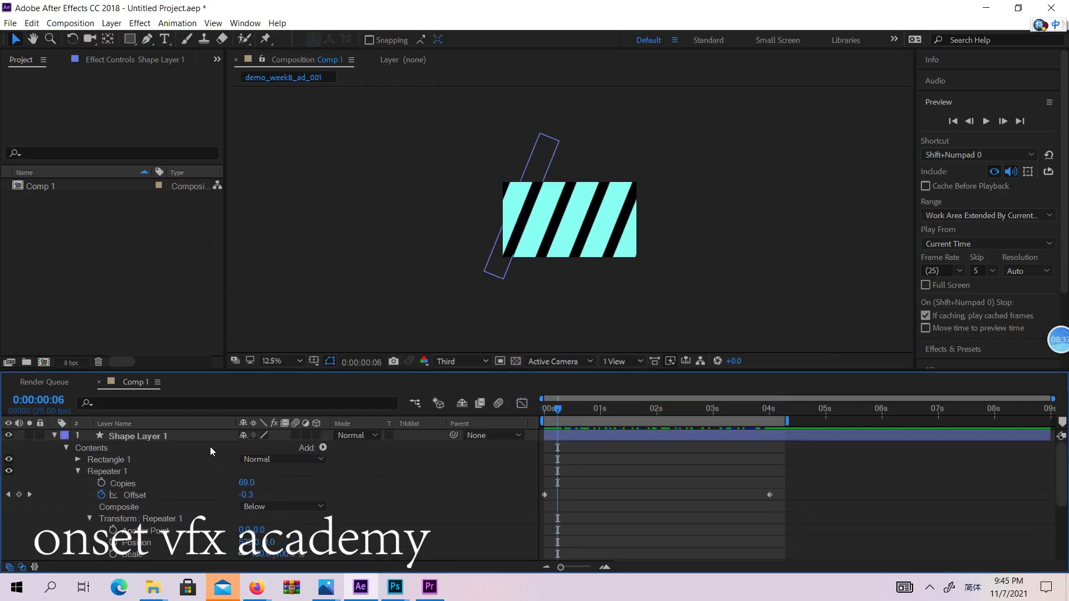
pyautogui.click(147, 436)
pyautogui.press('Delete')
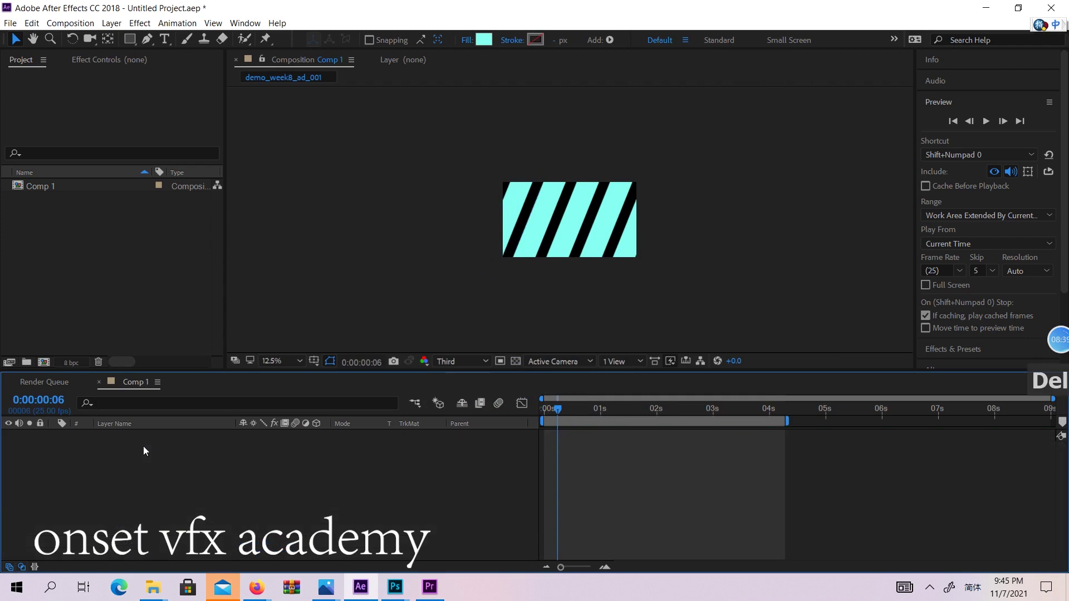
# Create a new nine-second 1920 x 1080 composition at 25 fps using the HDTV 1080 25 preset.
pyautogui.click(70, 24)
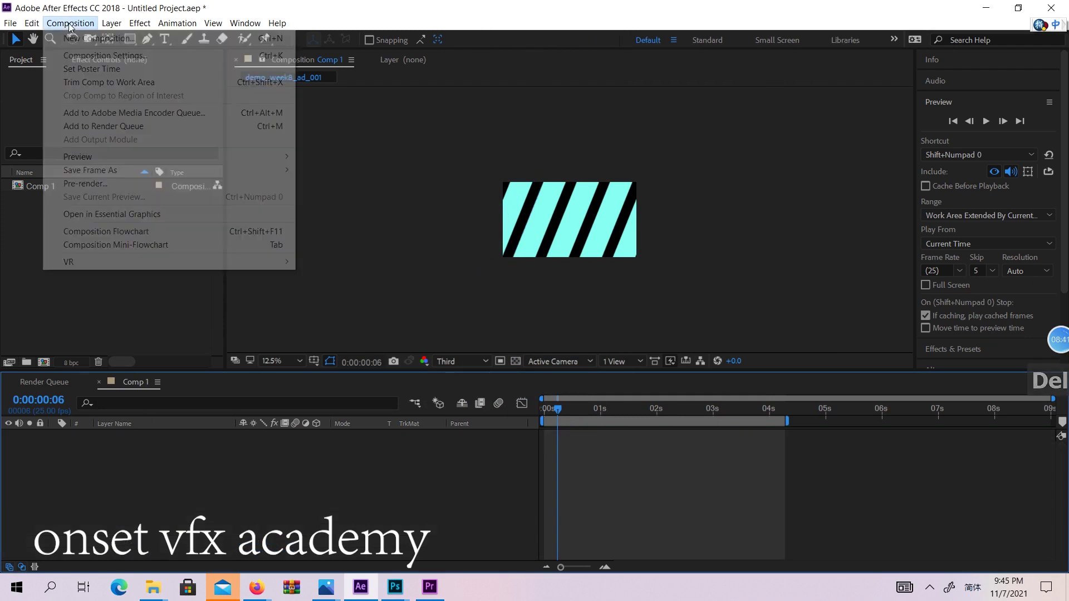
pyautogui.click(84, 33)
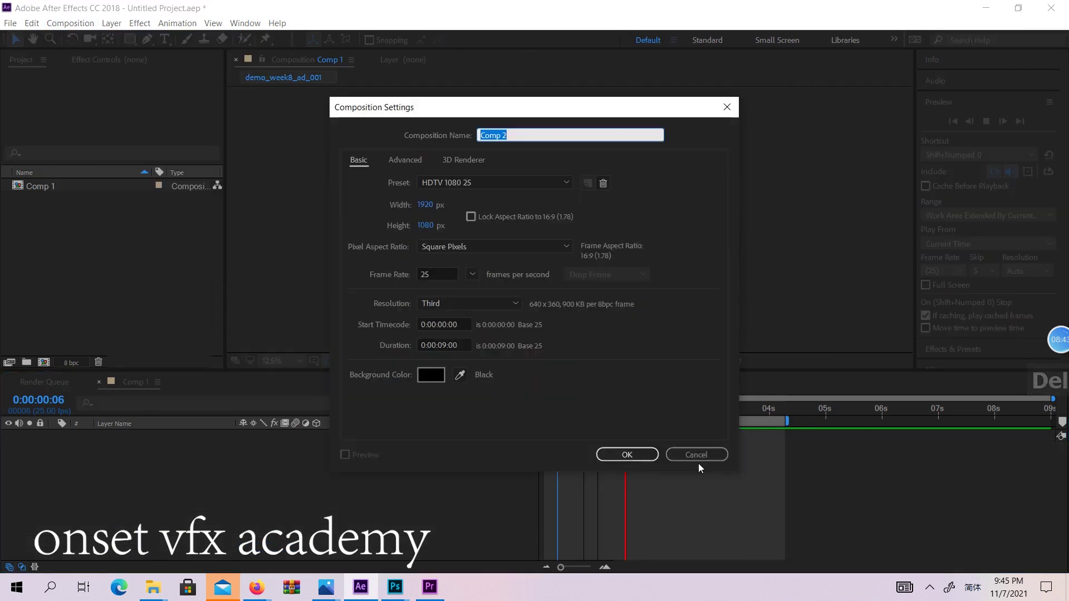
pyautogui.click(615, 452)
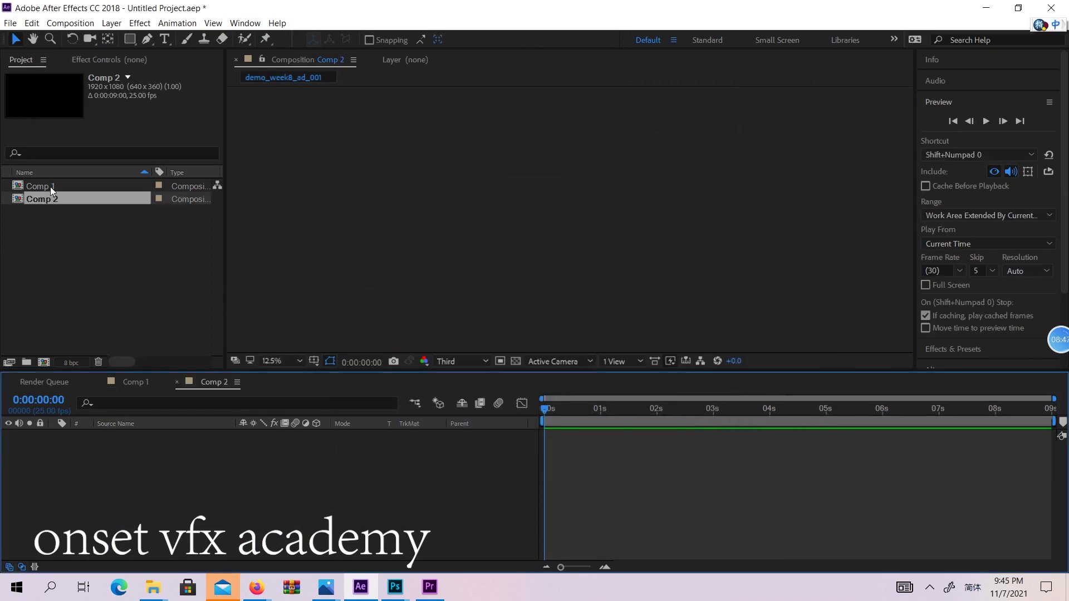
# Add a 1920 x 1080 cyan solid layer to the new composition, deselect it, and scrub to frame 5.
pyautogui.click(87, 23)
pyautogui.moveTo(111, 23)
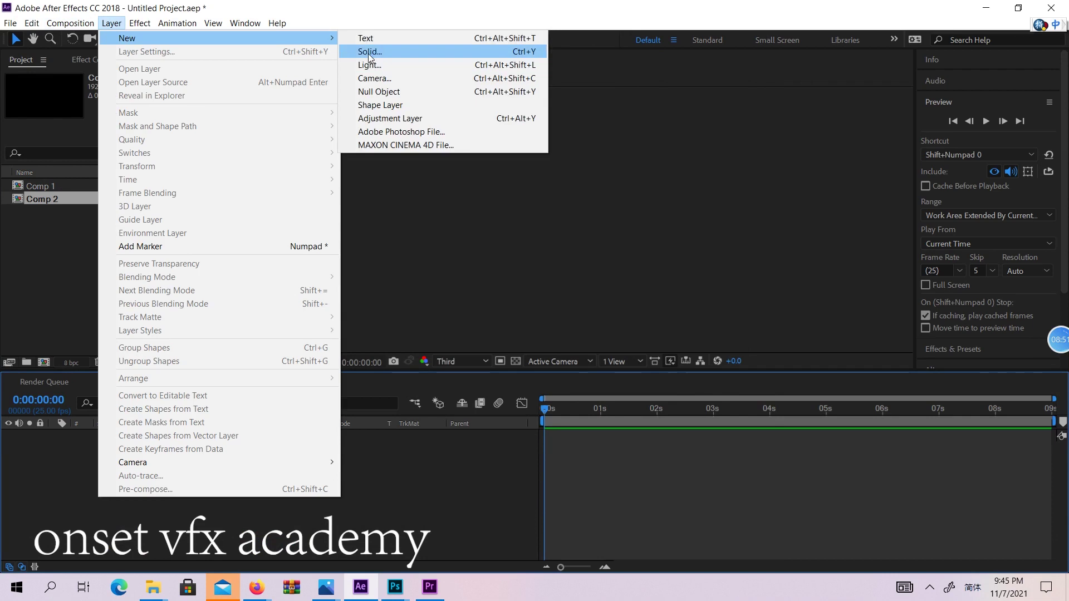
pyautogui.press('Escape')
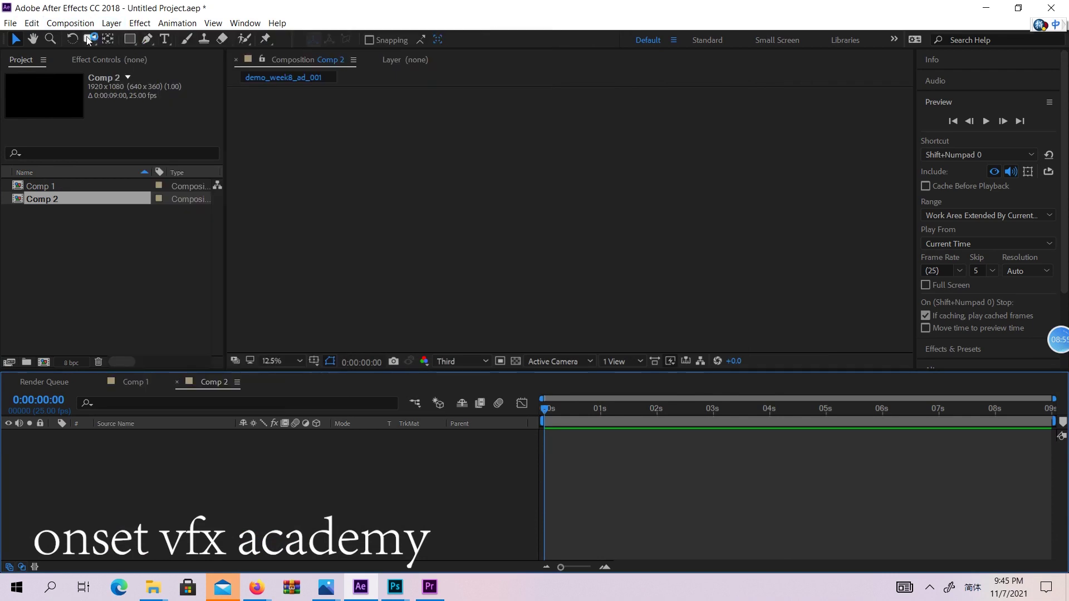
pyautogui.click(70, 23)
pyautogui.moveTo(112, 23)
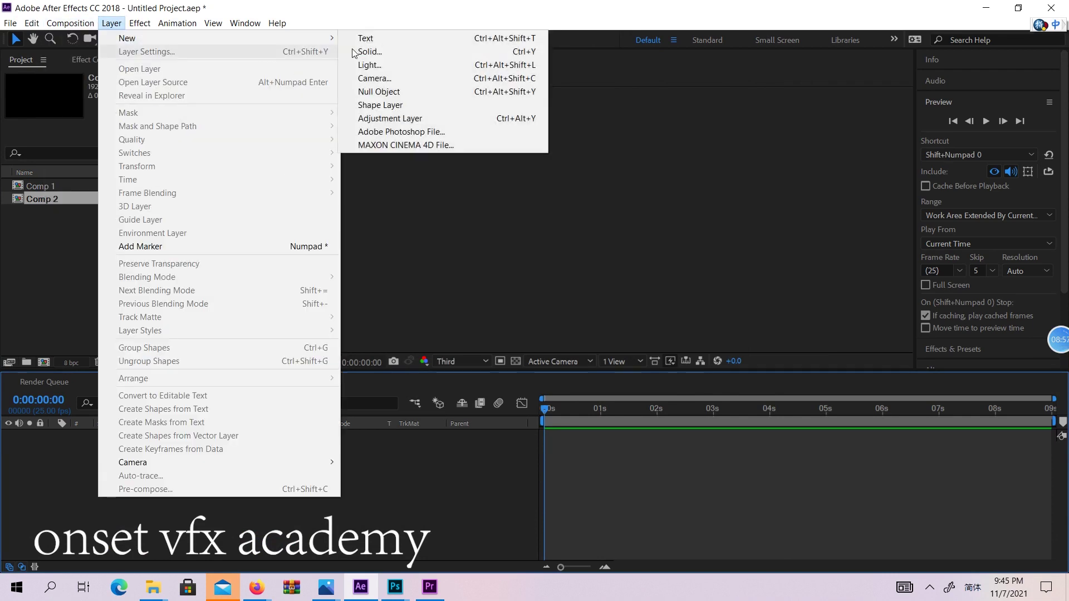
pyautogui.click(409, 49)
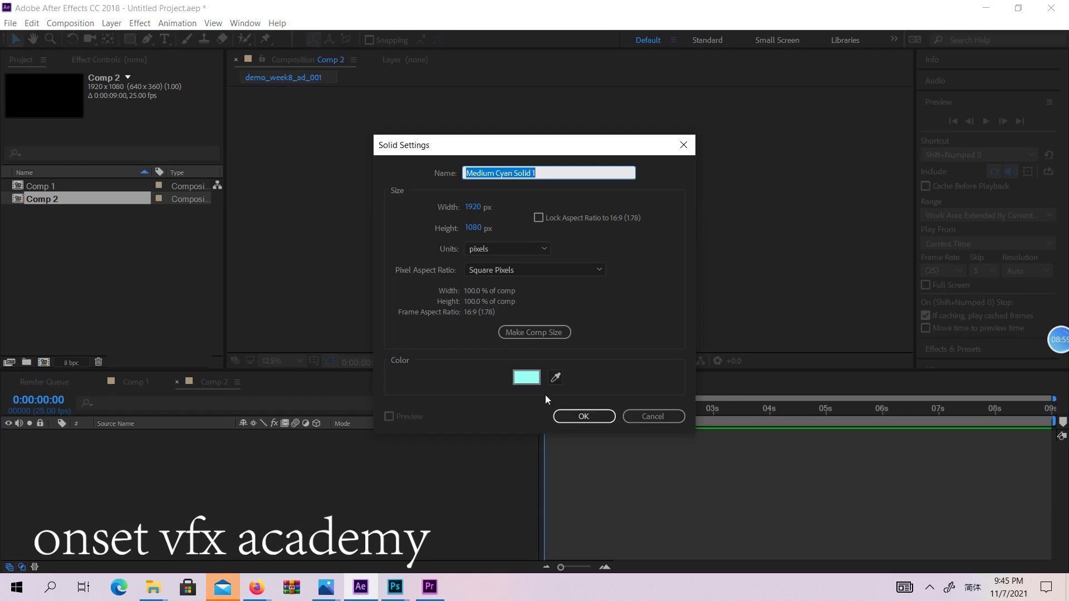
pyautogui.click(589, 418)
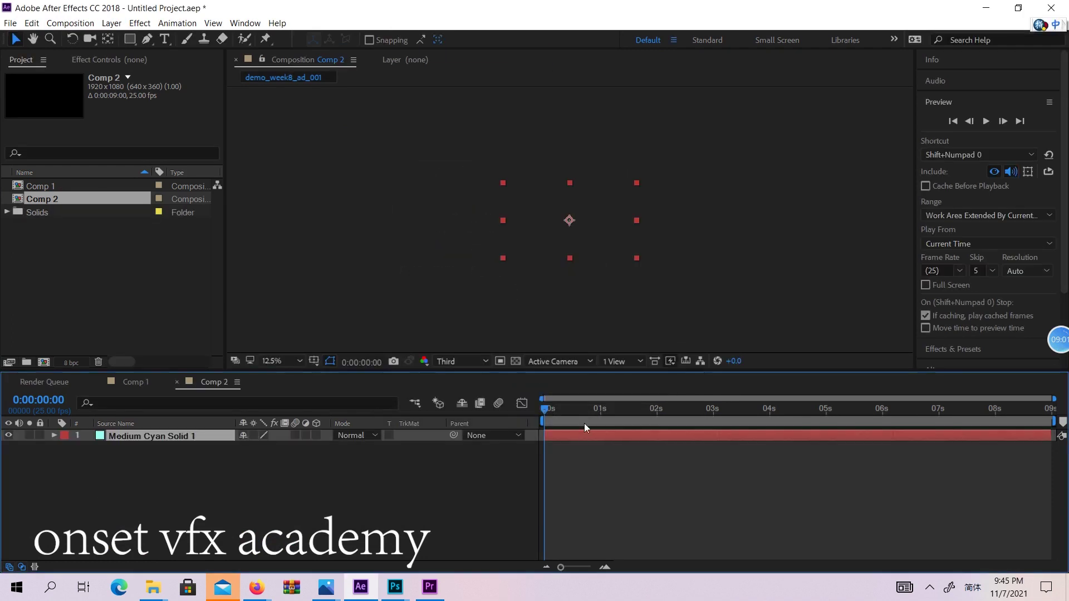
pyautogui.click(723, 229)
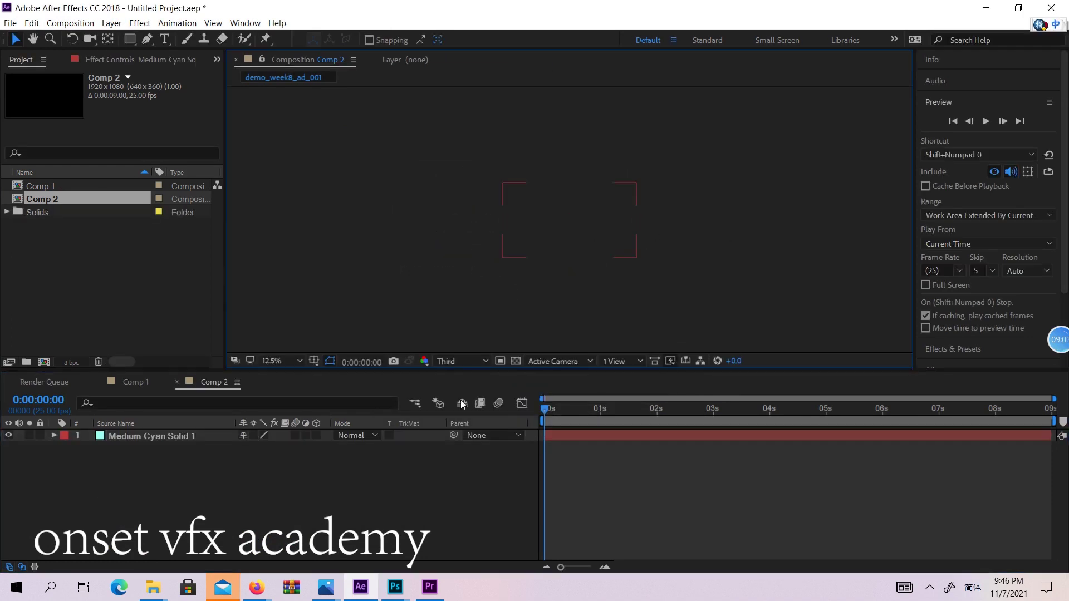
pyautogui.click(589, 409)
pyautogui.moveTo(591, 409); pyautogui.dragTo(556, 409)
# Check the GoodsMart stripes at 00:04 in Firefox, and return to After Effects to draw a tall, narrow vertical rectangle over the cyan solid.
pyautogui.click(134, 39)
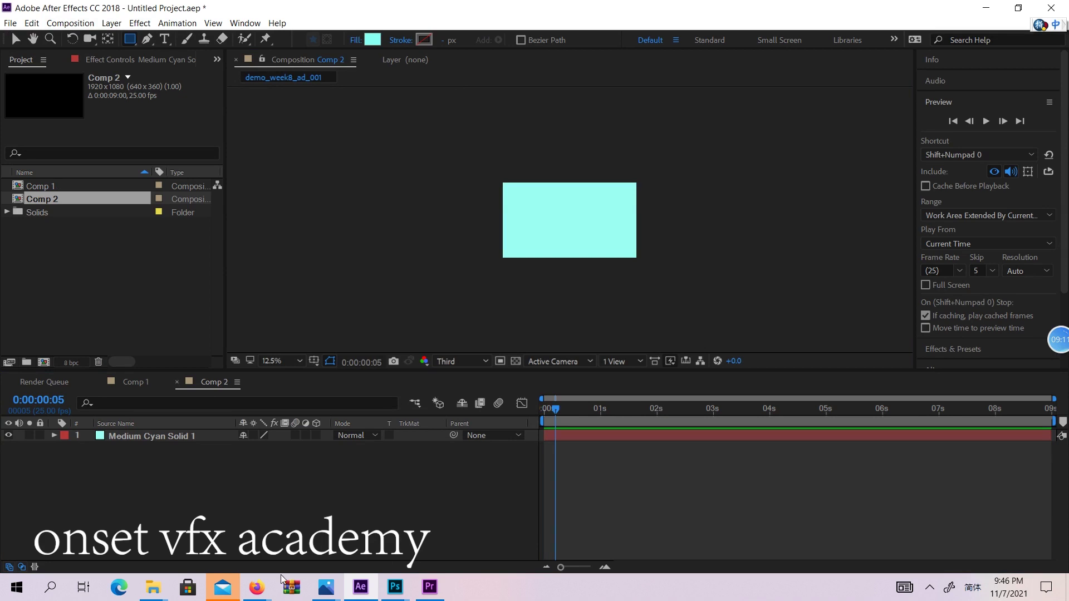
pyautogui.moveTo(257, 587)
pyautogui.click(94, 518)
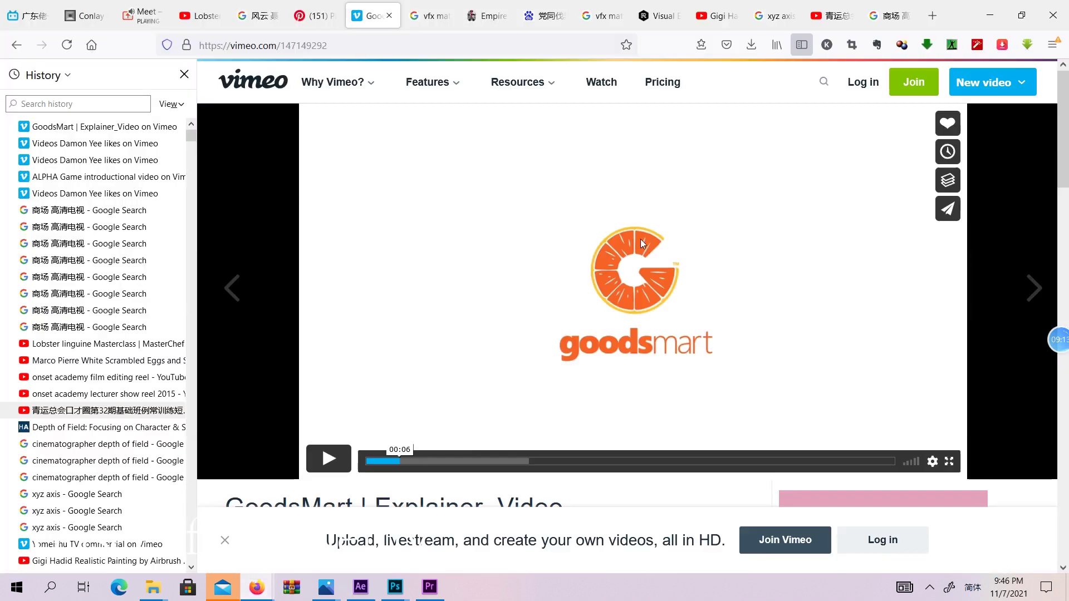
pyautogui.click(391, 460)
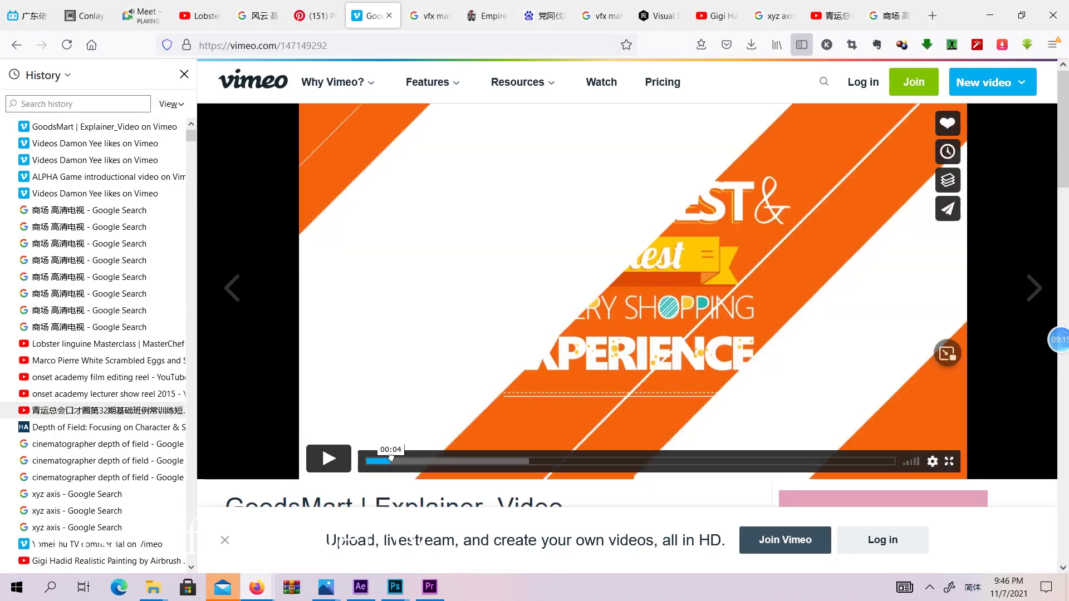
pyautogui.click(990, 15)
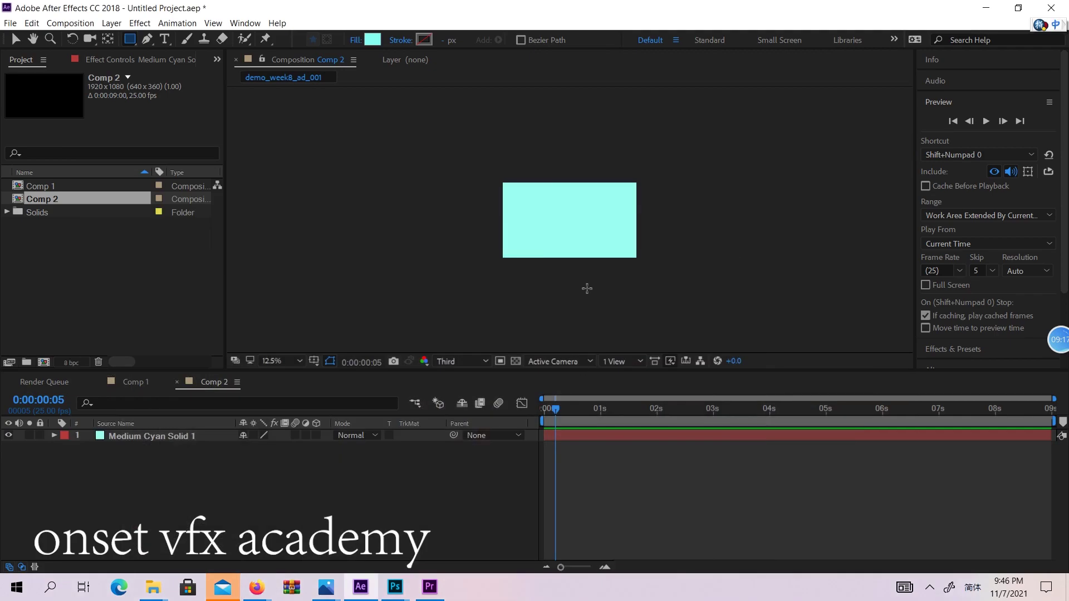
pyautogui.moveTo(520, 161)
pyautogui.mouseDown()
pyautogui.moveTo(530, 282)
pyautogui.moveTo(541, 291)
pyautogui.mouseUp()
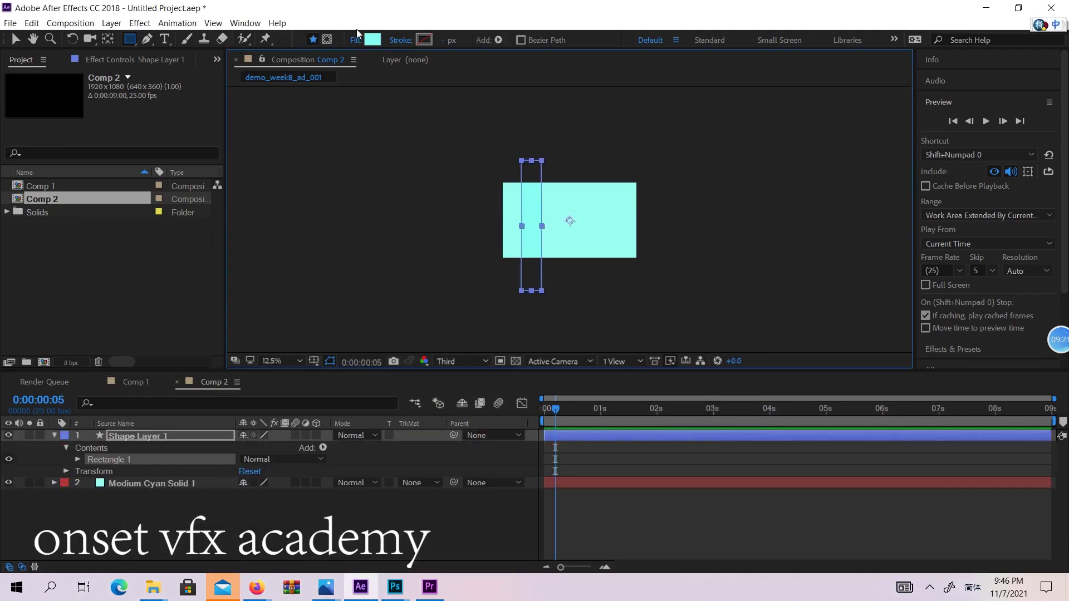
# Set the rectangle's fill colour to white (FFFFFF) and deselect the shape.
pyautogui.click(371, 40)
pyautogui.click(704, 363)
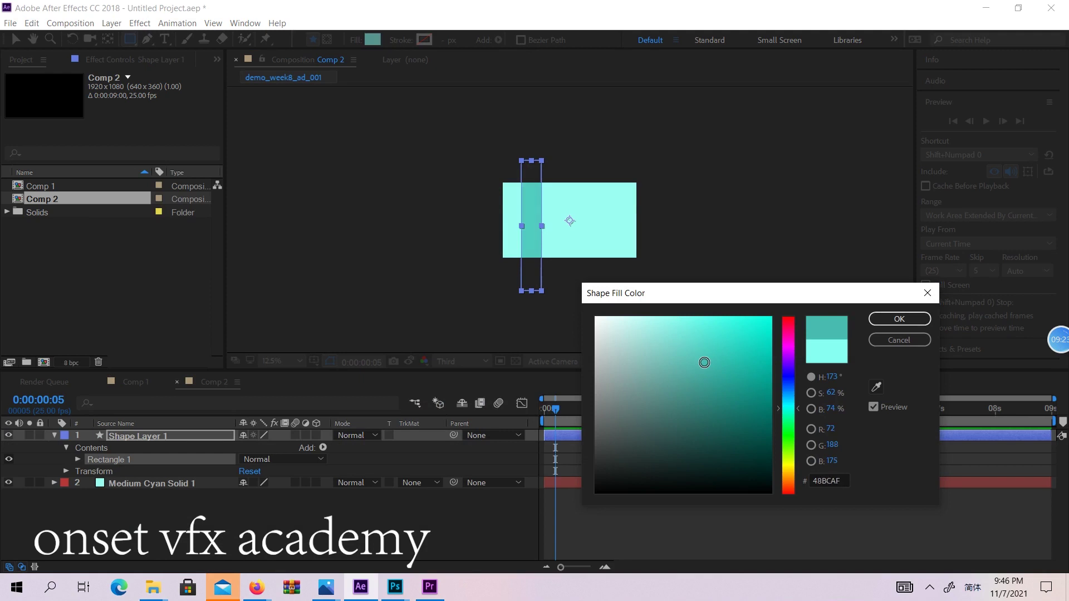
pyautogui.moveTo(704, 362)
pyautogui.mouseDown()
pyautogui.moveTo(587, 368)
pyautogui.moveTo(705, 384)
pyautogui.mouseUp()
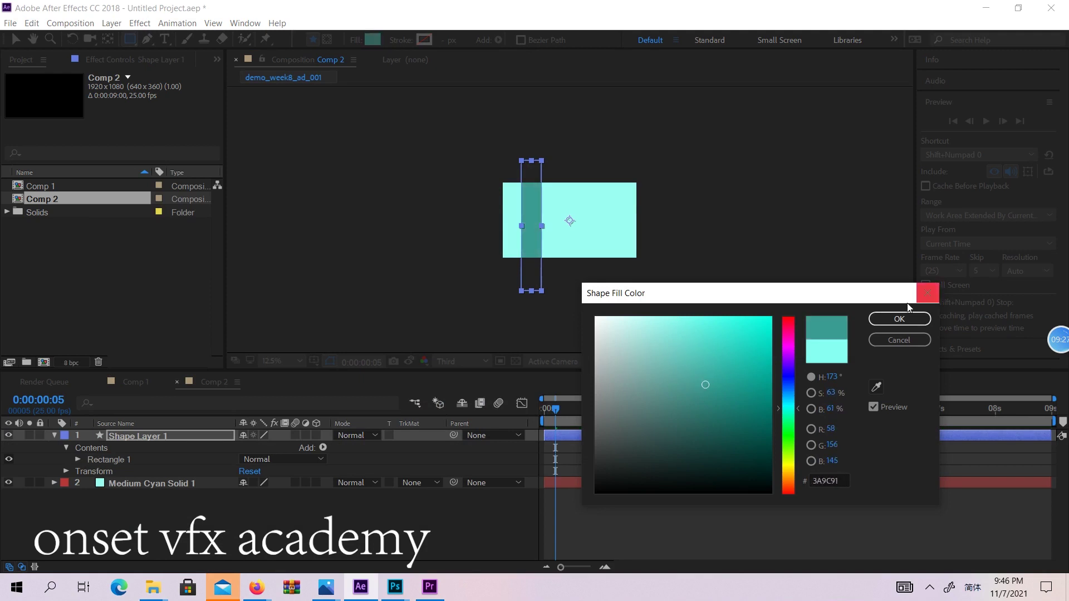
pyautogui.click(725, 376)
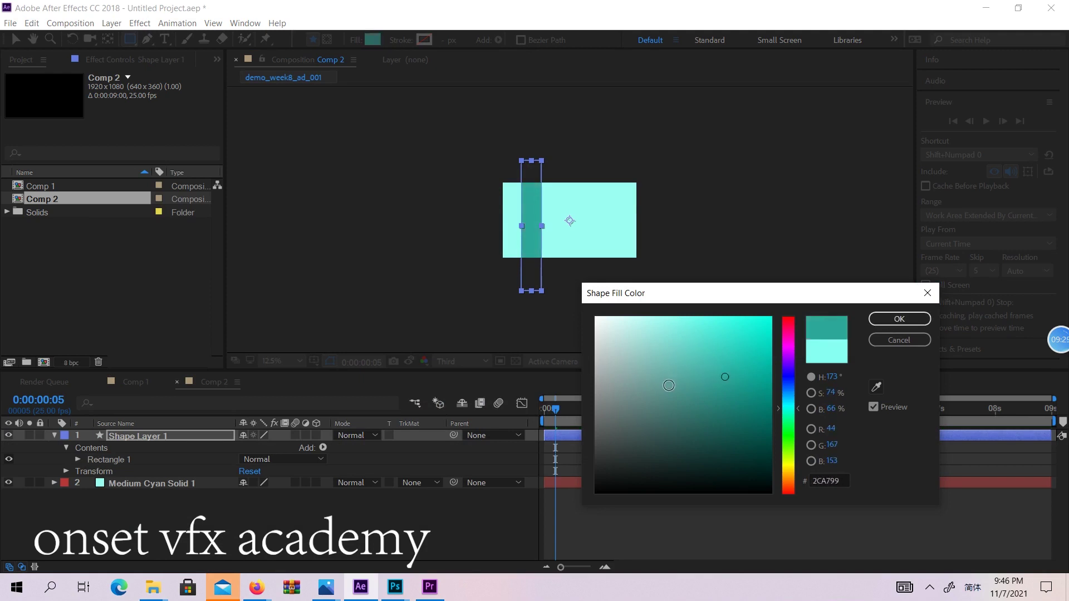
pyautogui.moveTo(668, 385); pyautogui.dragTo(570, 284)
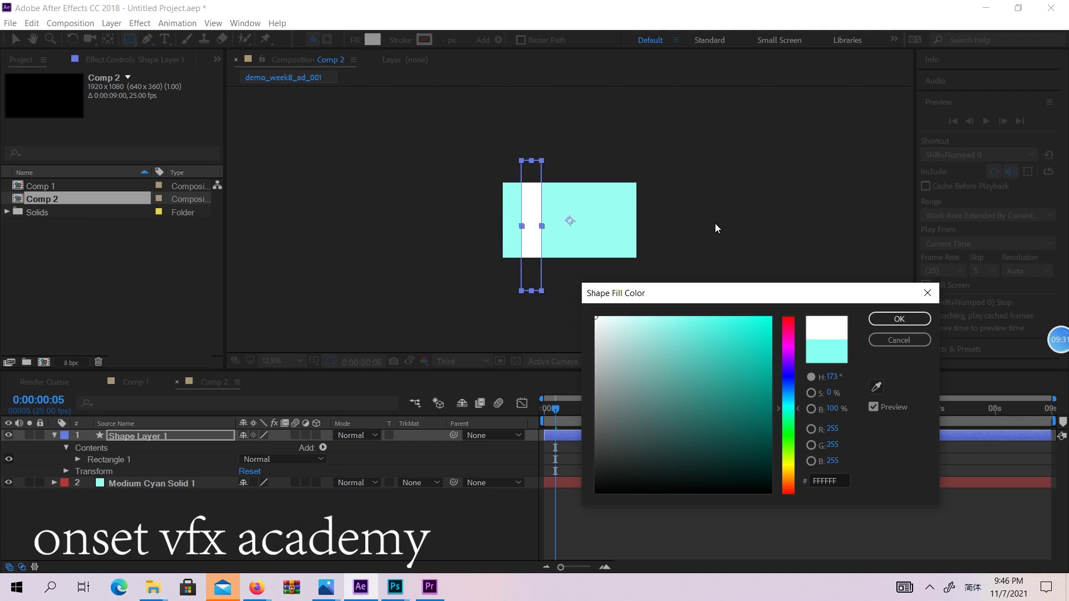
pyautogui.click(899, 319)
pyautogui.click(15, 39)
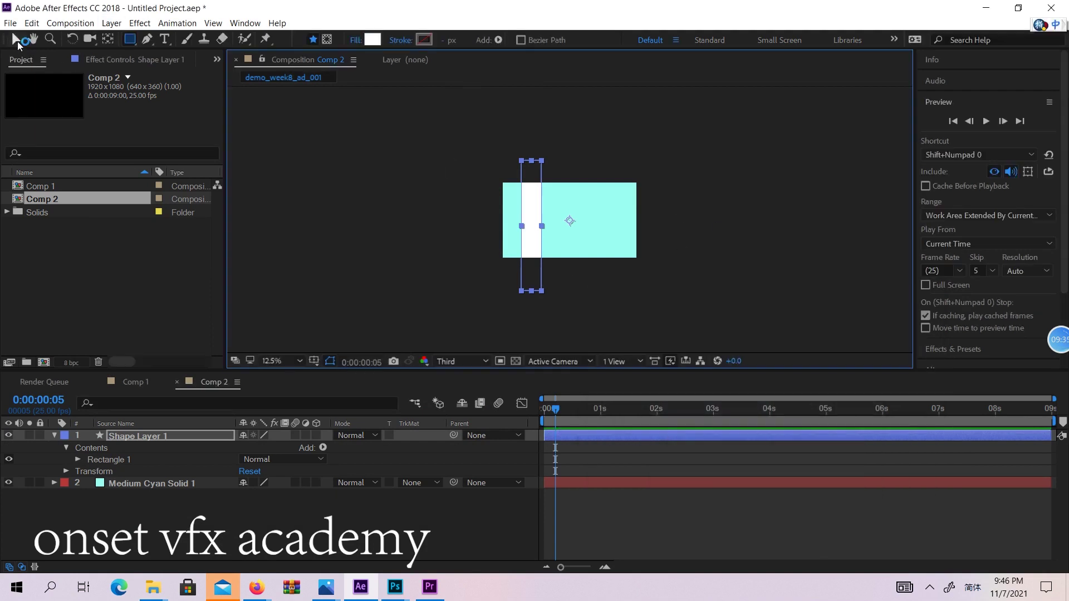
pyautogui.click(659, 159)
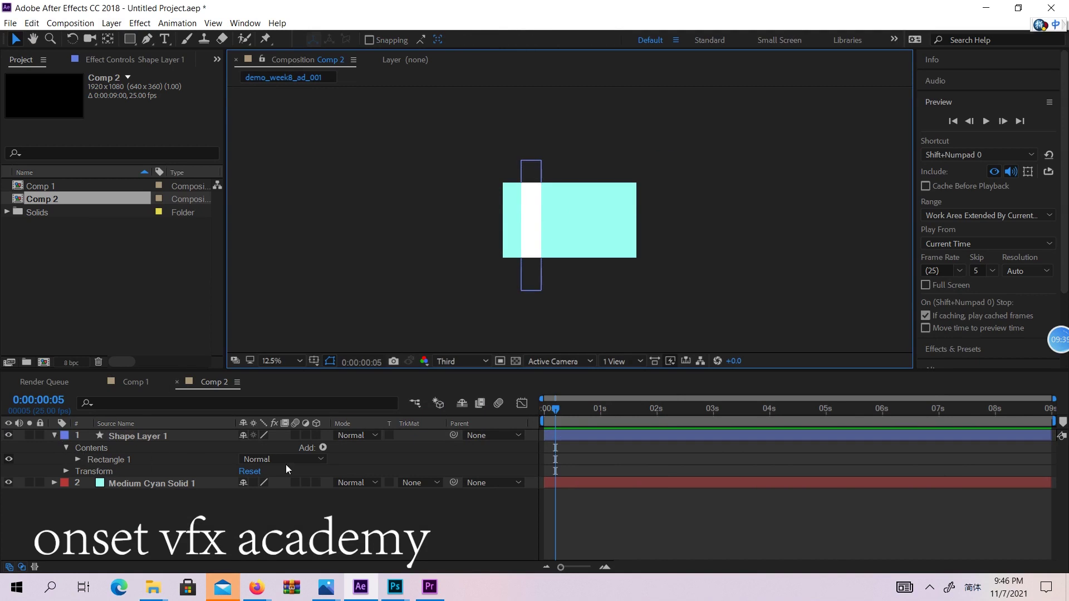
# Add a Repeater to the white rectangle's shape layer and expand its properties.
pyautogui.click(323, 448)
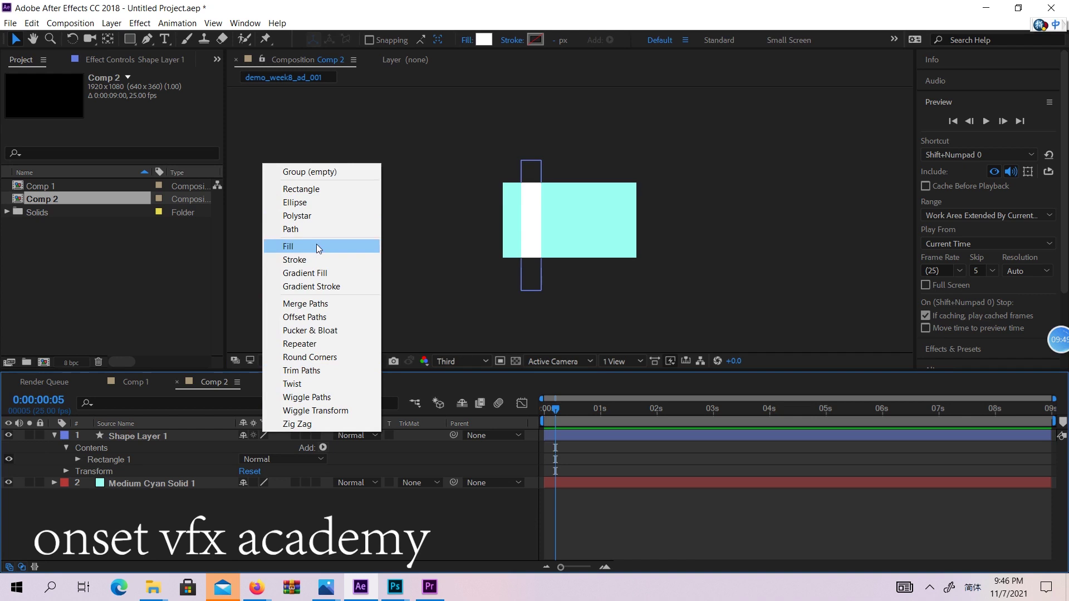
pyautogui.click(315, 349)
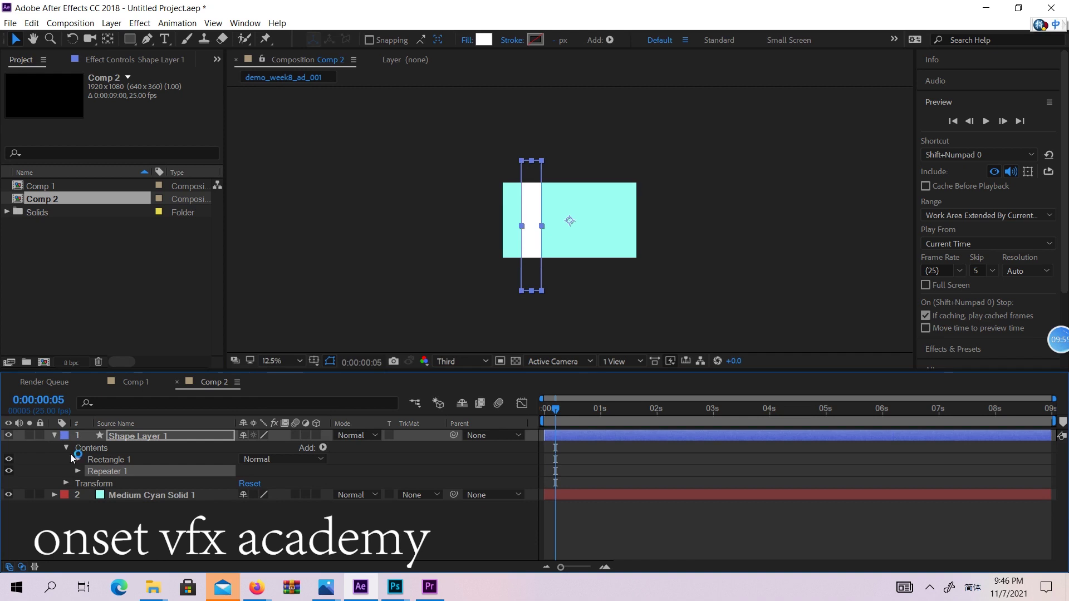
pyautogui.click(78, 470)
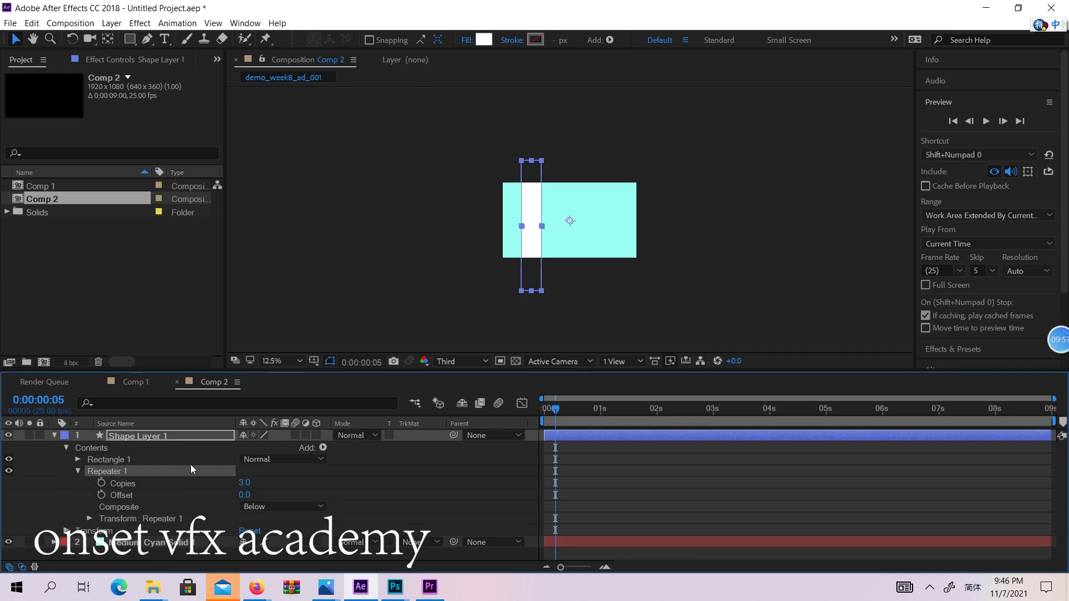
# Expand the Repeater's transform properties and set its horizontal Position to 506 to space out the white stripes.
pyautogui.click(124, 484)
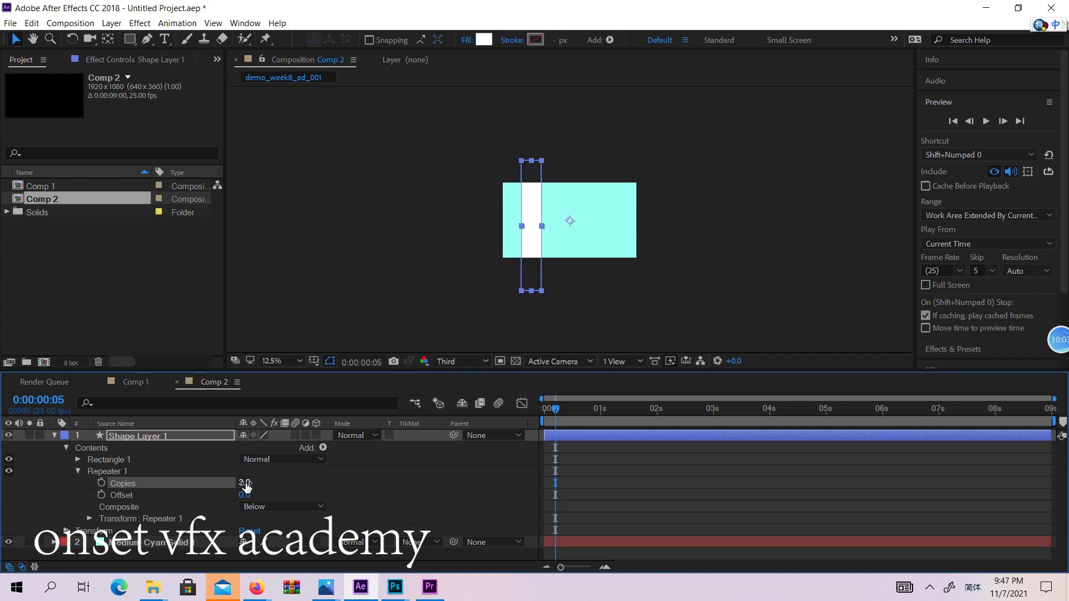
pyautogui.click(89, 518)
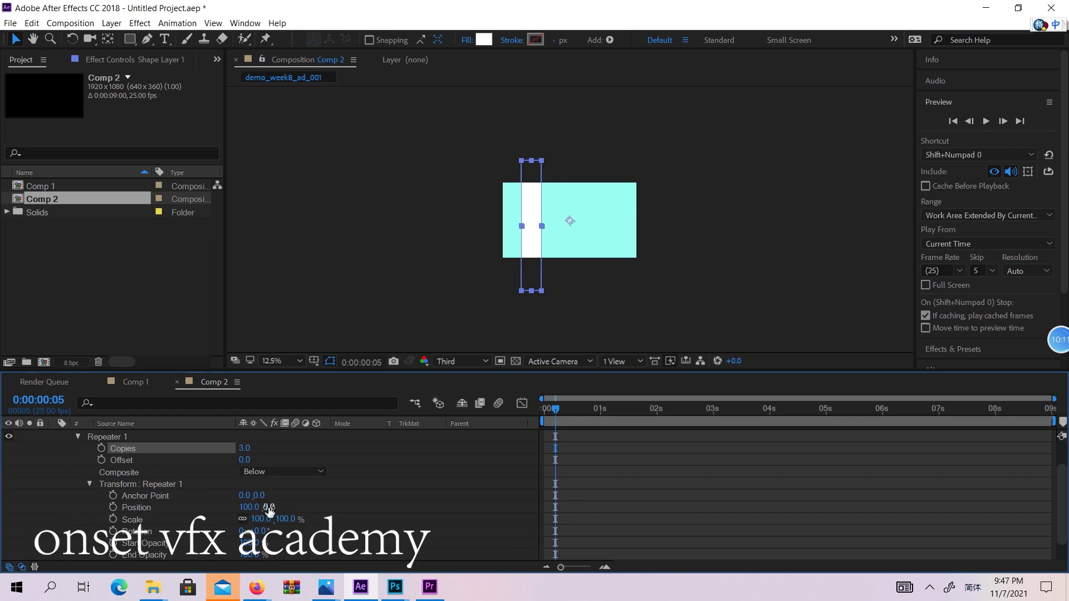
pyautogui.moveTo(252, 506); pyautogui.dragTo(592, 507)
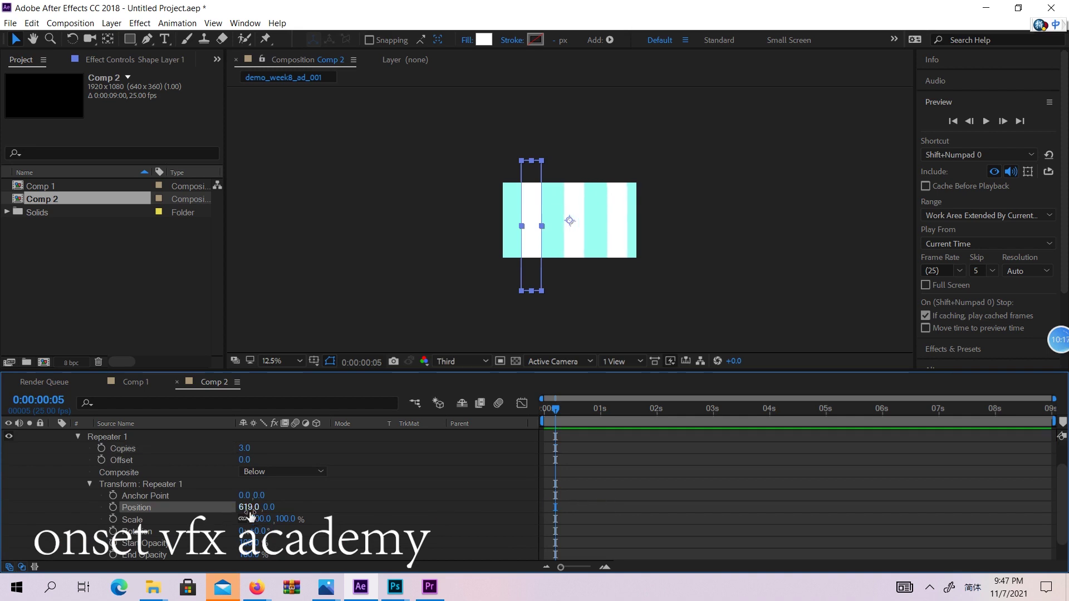
pyautogui.moveTo(248, 507); pyautogui.dragTo(167, 507)
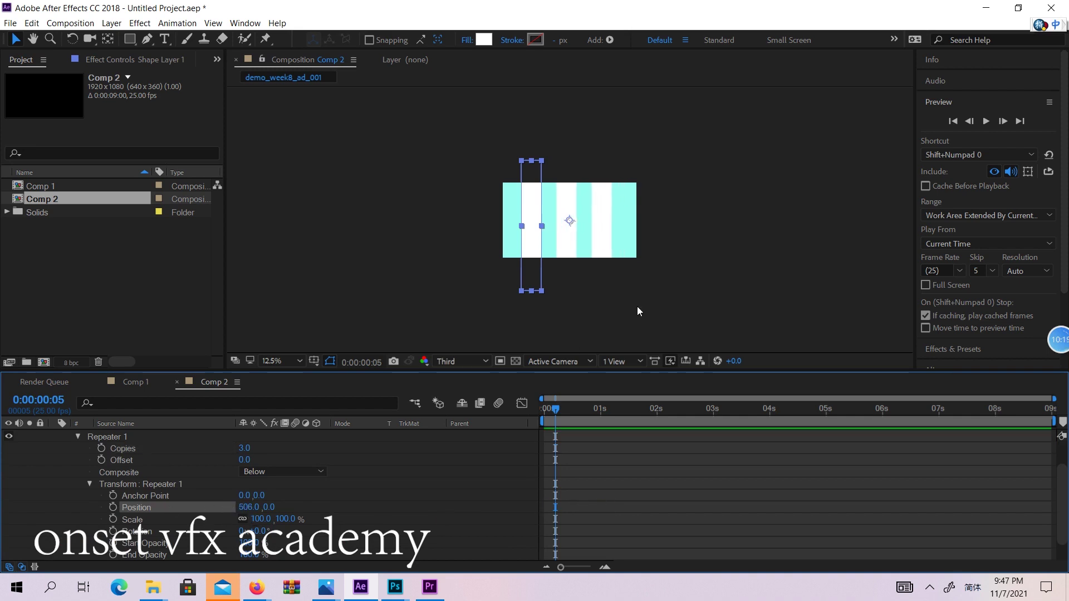
# Set the Repeater's Copies to 20 so the white stripes continue across and beyond the frame.
pyautogui.click(658, 297)
pyautogui.scroll(3, 343, 497)
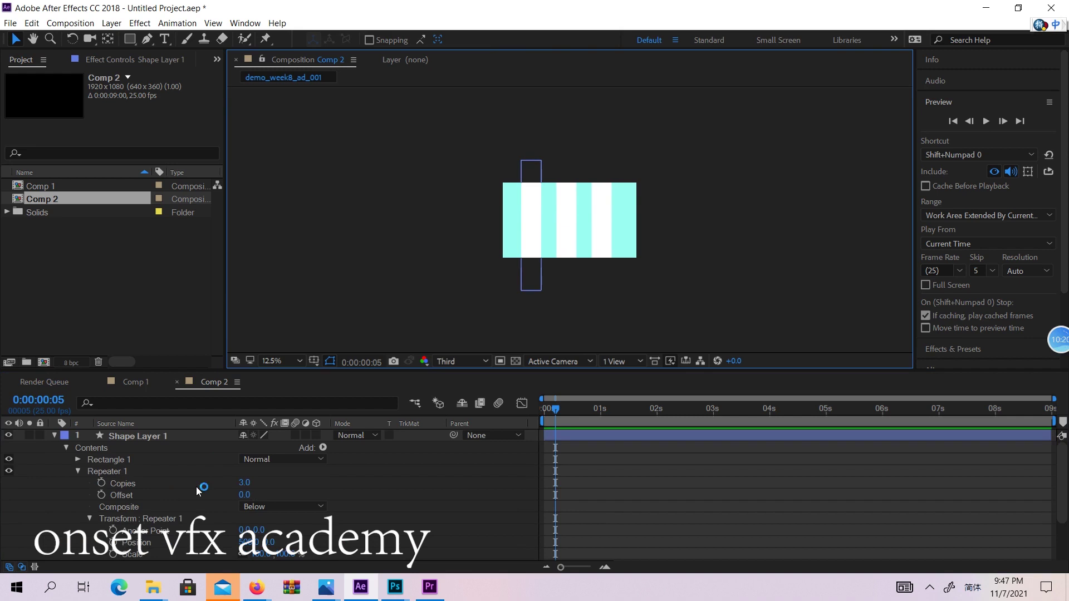
pyautogui.click(245, 483)
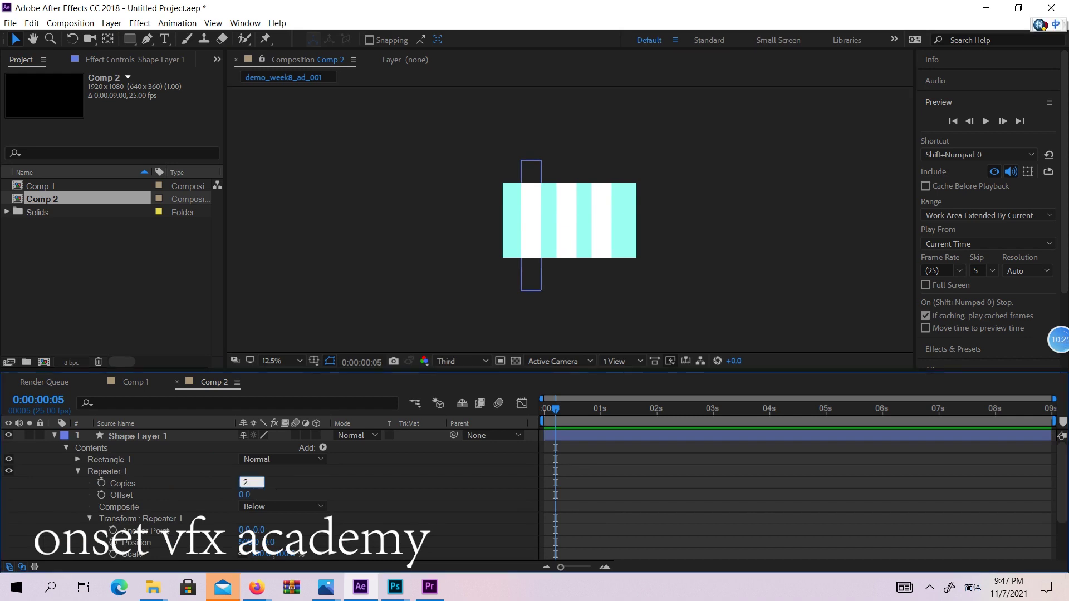
pyautogui.write('20')
pyautogui.press('Return')
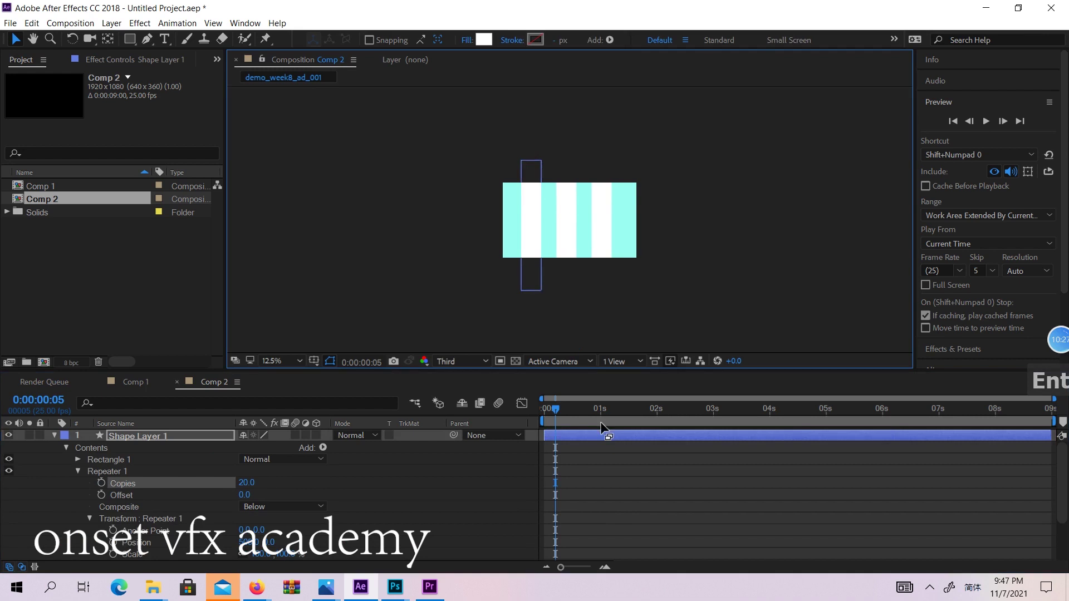
# Keyframe the Repeater's Offset at 0 on the first frame and at -10 at 0:00:05:00.
pyautogui.moveTo(556, 409); pyautogui.dragTo(500, 412)
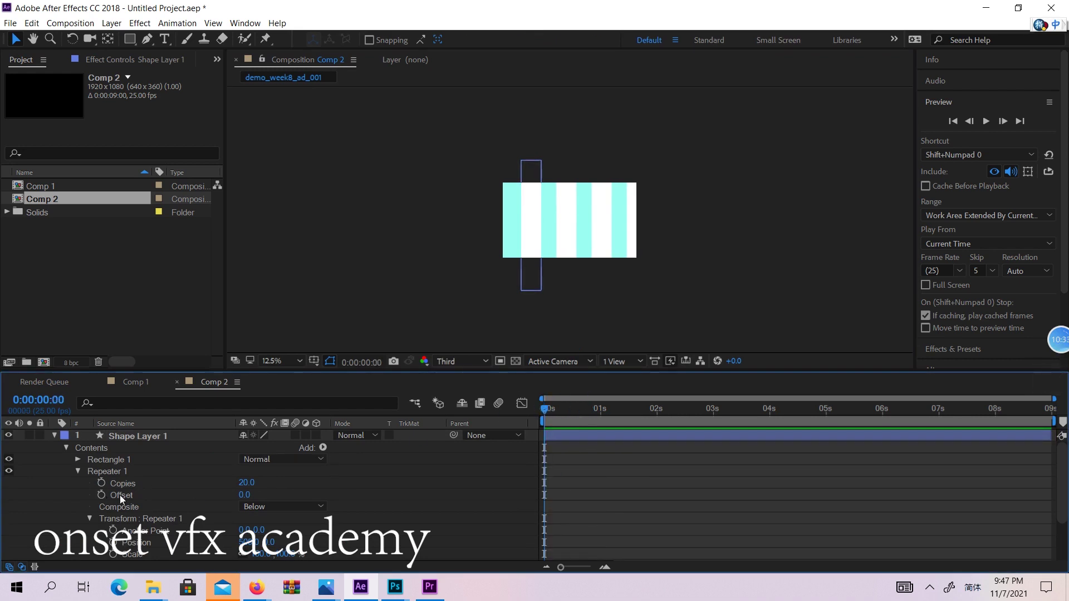
pyautogui.click(102, 495)
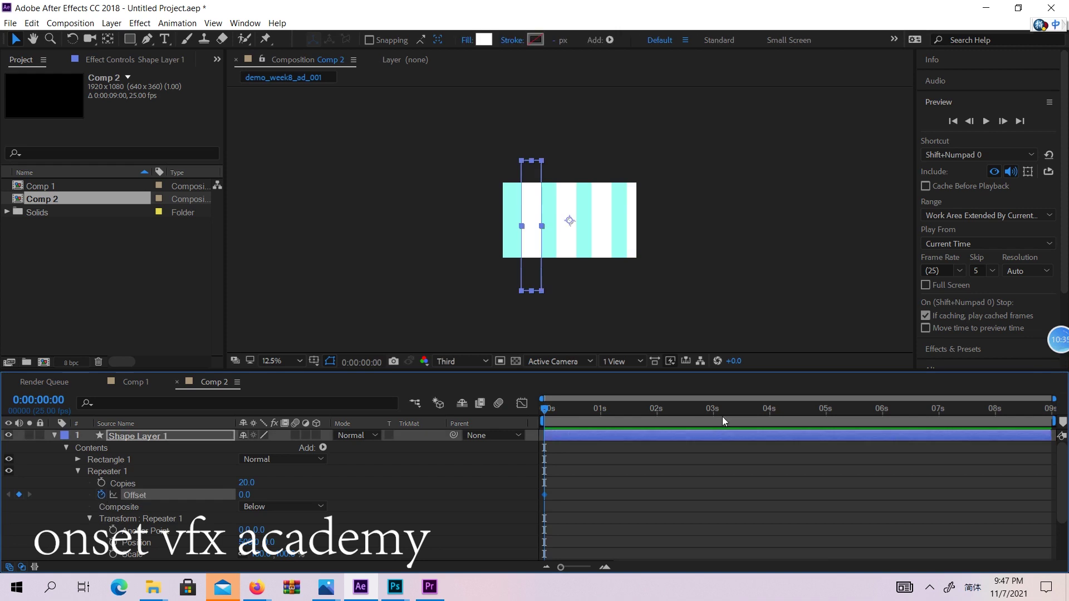
pyautogui.click(826, 413)
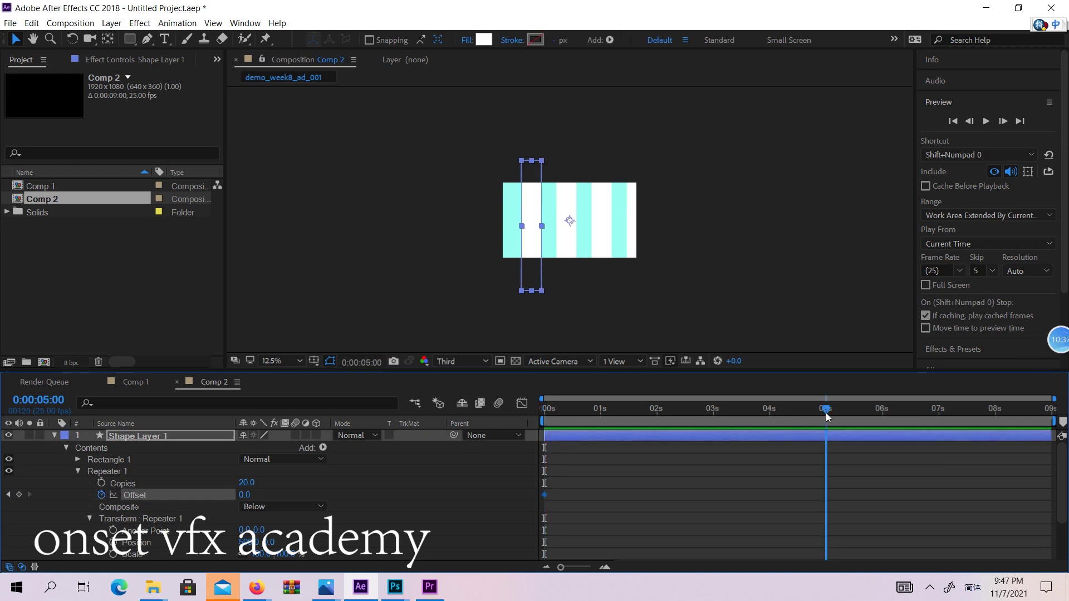
pyautogui.click(244, 494)
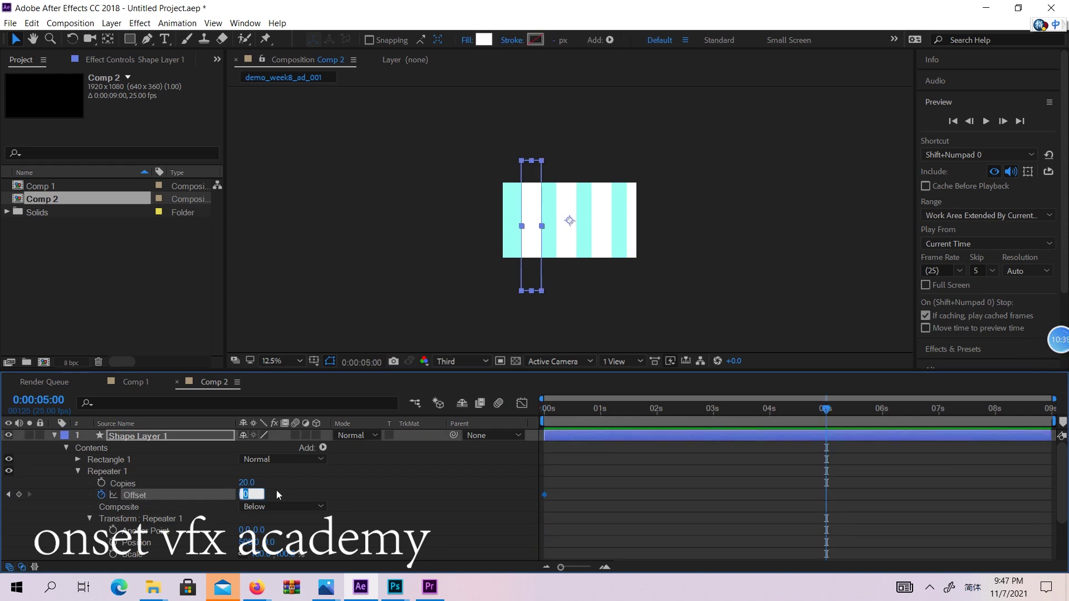
pyautogui.write('-1')
pyautogui.press('Return')
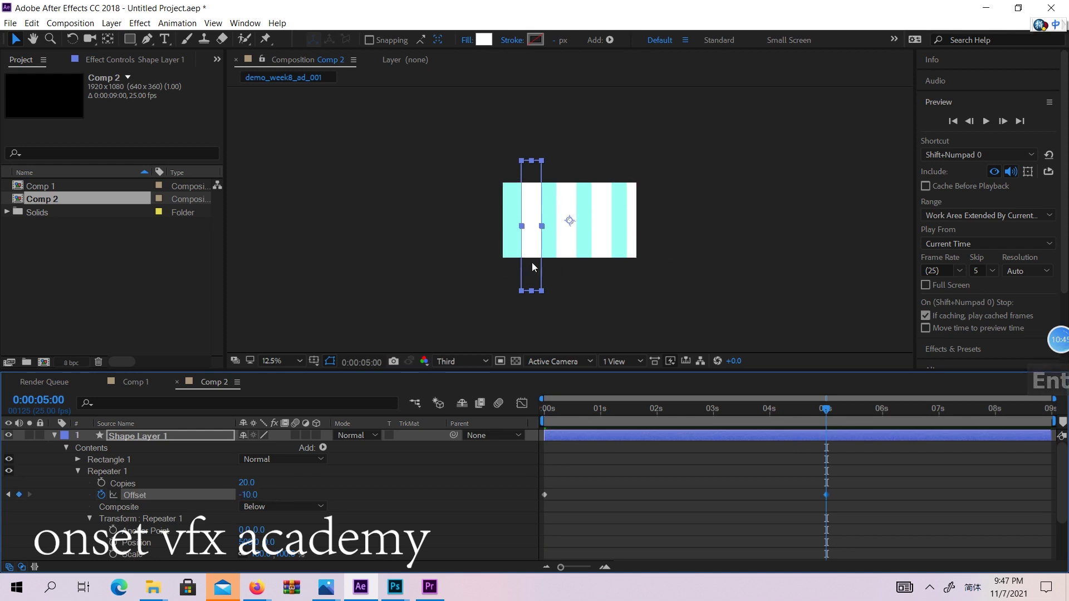
# Try an Offset of 10 at the 0:00:05:00 keyframe, scrub the stripe motion, and undo the accidental layer shift.
pyautogui.click(248, 494)
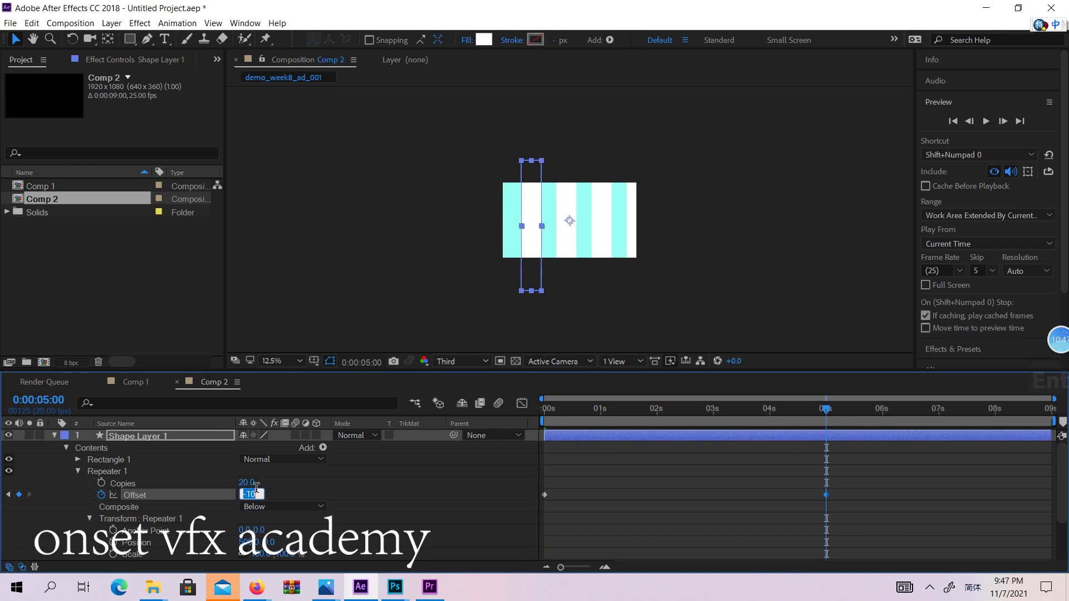
pyautogui.write('10')
pyautogui.press('Return')
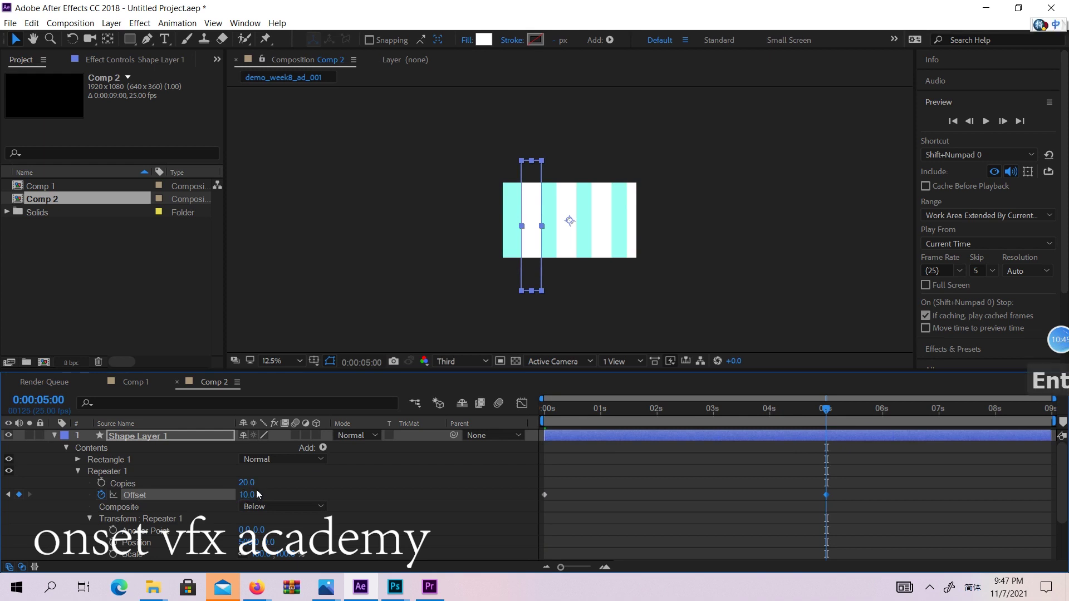
pyautogui.moveTo(560, 410); pyautogui.dragTo(755, 426)
pyautogui.click(682, 430)
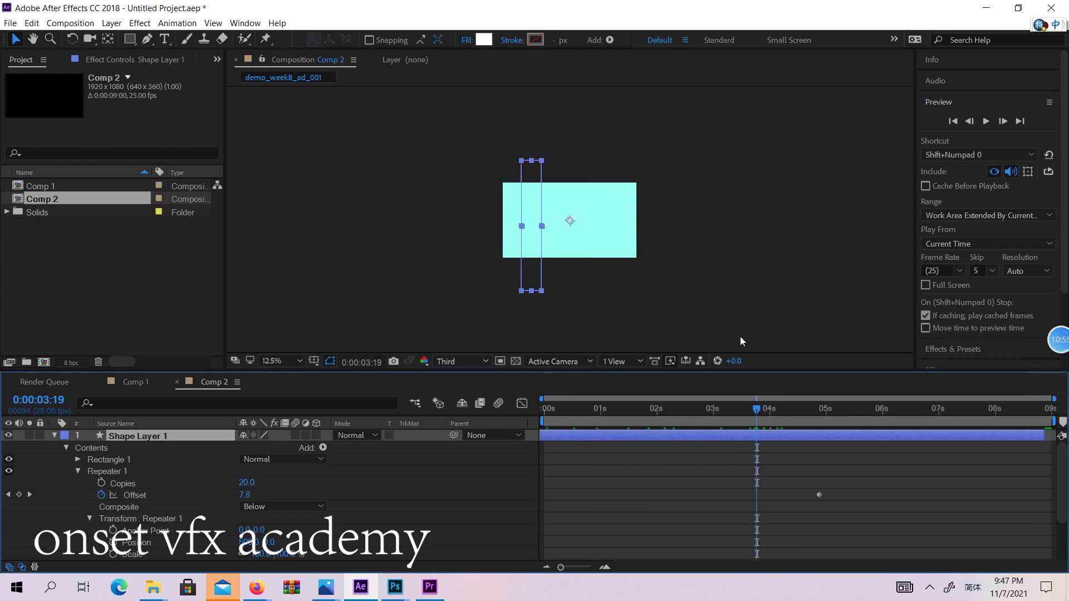
pyautogui.hotkey('ctrl', 'z')
# Set the Repeater's Offset to -10 at 0:00:05:00 and scrub from the start to preview the stripe motion.
pyautogui.moveTo(584, 398); pyautogui.dragTo(830, 412)
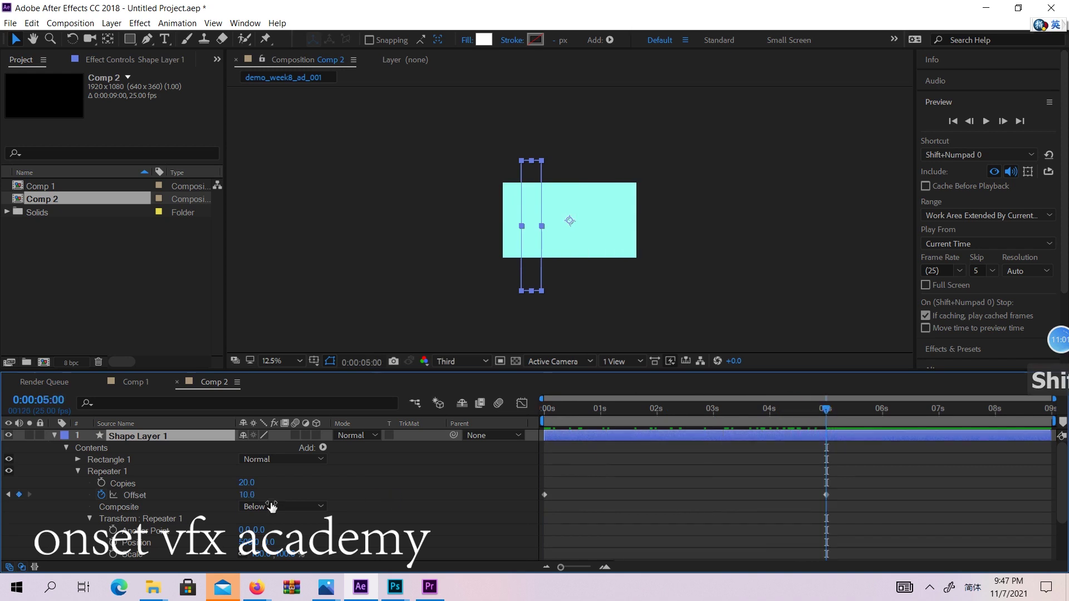
pyautogui.click(256, 494)
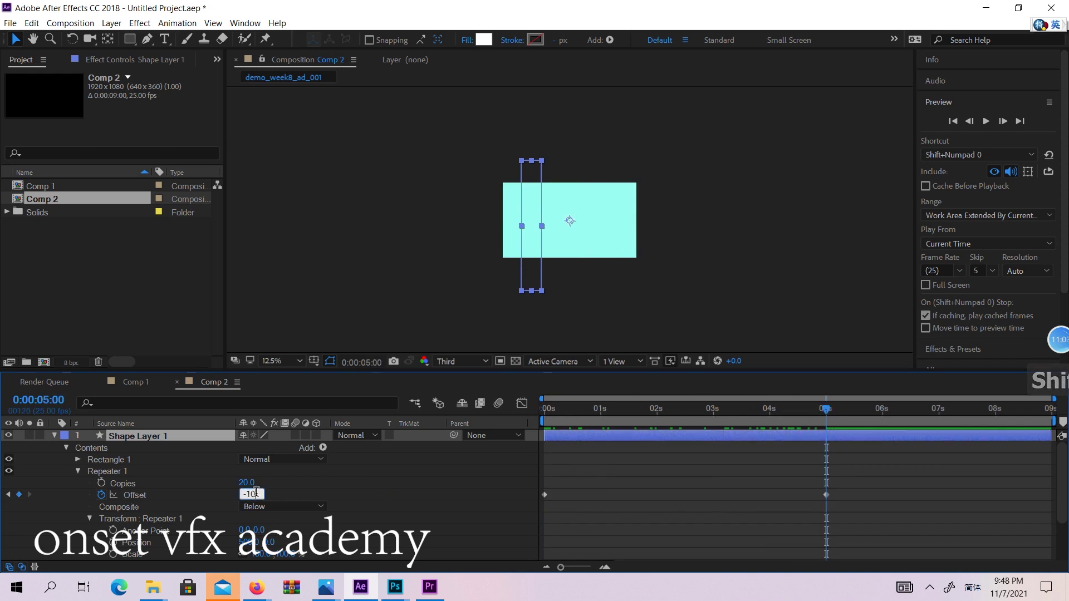
pyautogui.press('Return')
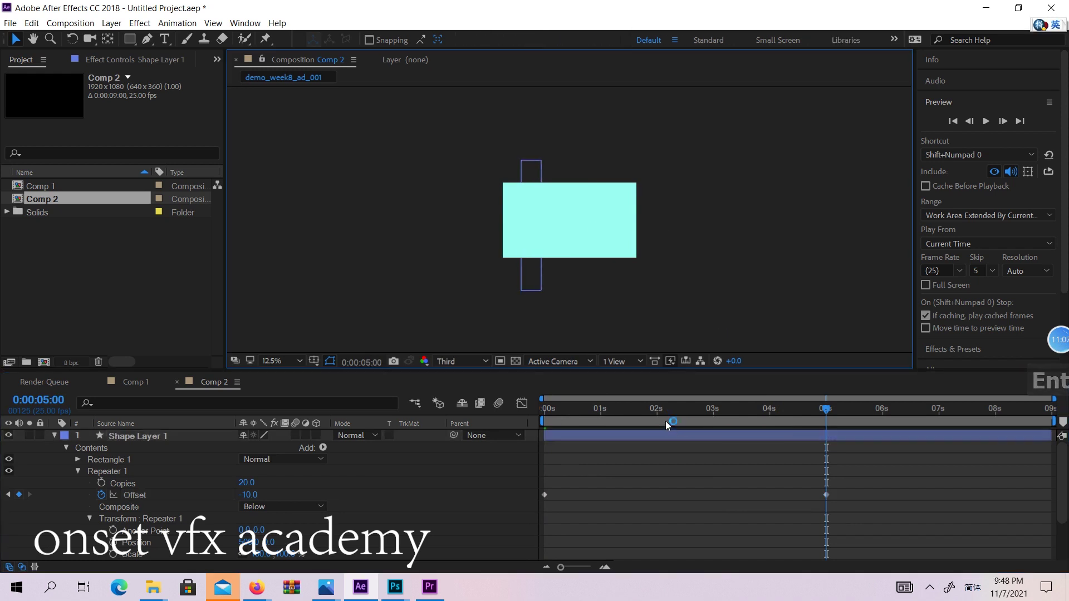
pyautogui.moveTo(543, 420)
pyautogui.mouseDown()
pyautogui.moveTo(851, 413)
pyautogui.moveTo(547, 416)
pyautogui.mouseUp()
pyautogui.moveTo(646, 411); pyautogui.dragTo(738, 418)
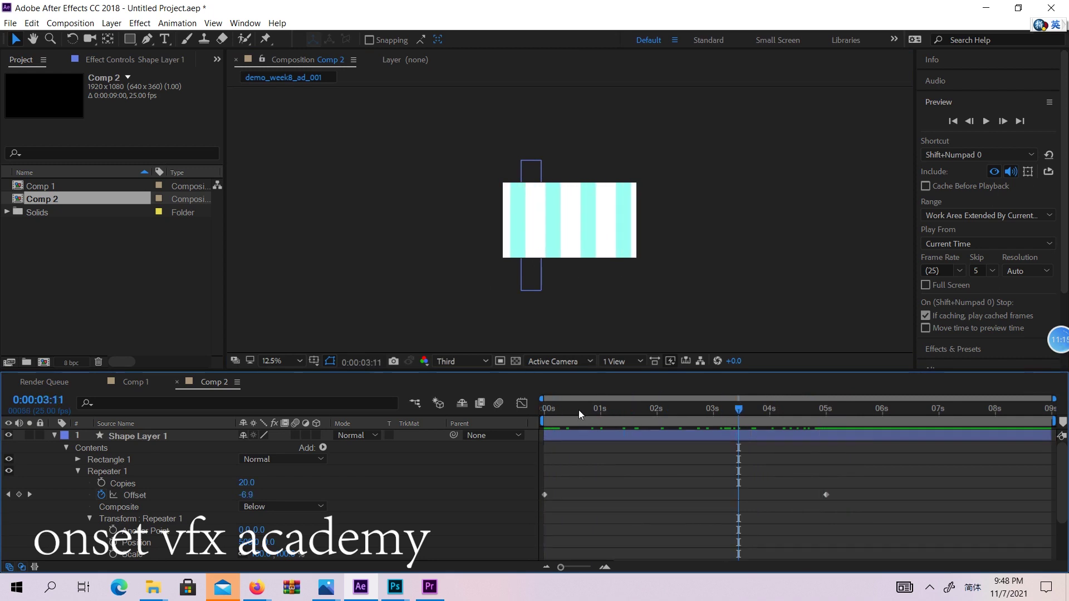
pyautogui.moveTo(579, 410); pyautogui.dragTo(528, 413)
# Switch to Firefox to check the diagonal stripes in the GoodsMart video, and return to After Effects.
pyautogui.moveTo(258, 584)
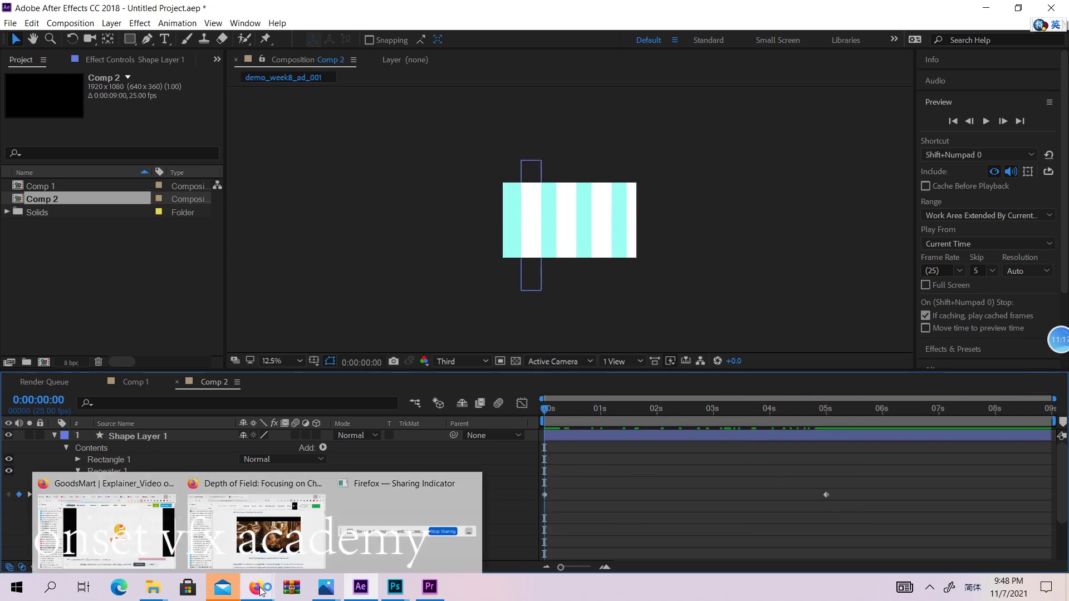
pyautogui.click(120, 490)
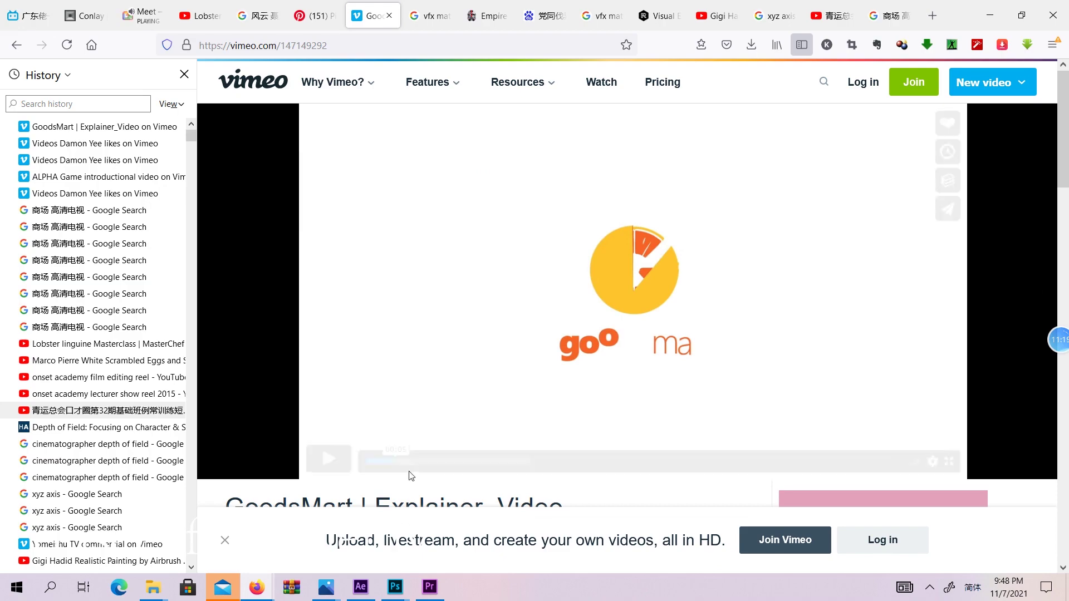
pyautogui.click(390, 462)
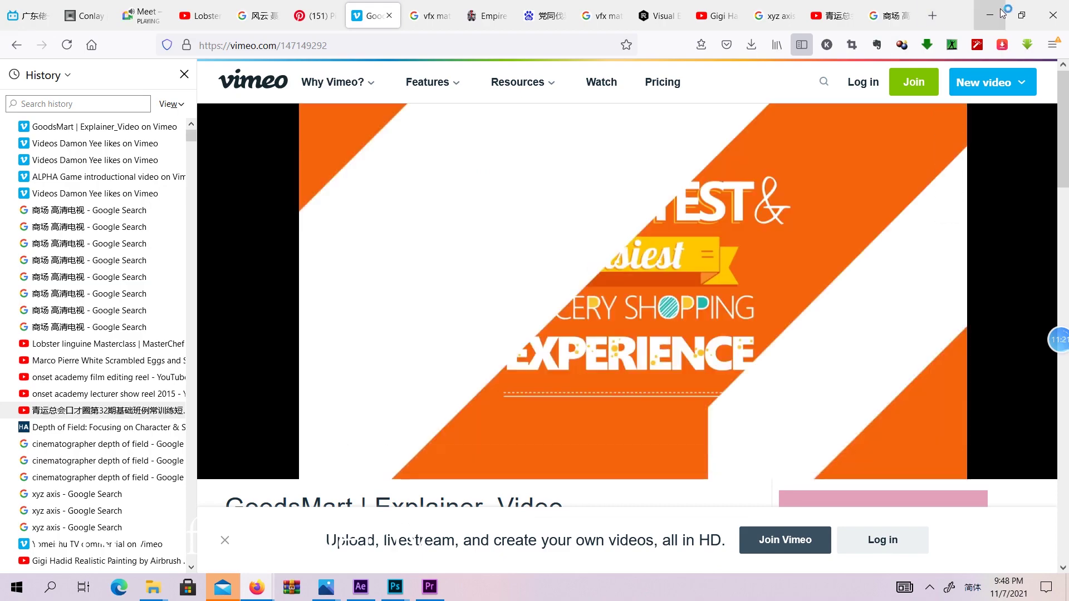
pyautogui.hotkey('alt', 'Tab')
# Rotate the stripe shape layer to about 28° in its layer transform, and scrub the timeline to preview the diagonal stripes.
pyautogui.scroll(-3, 283, 486)
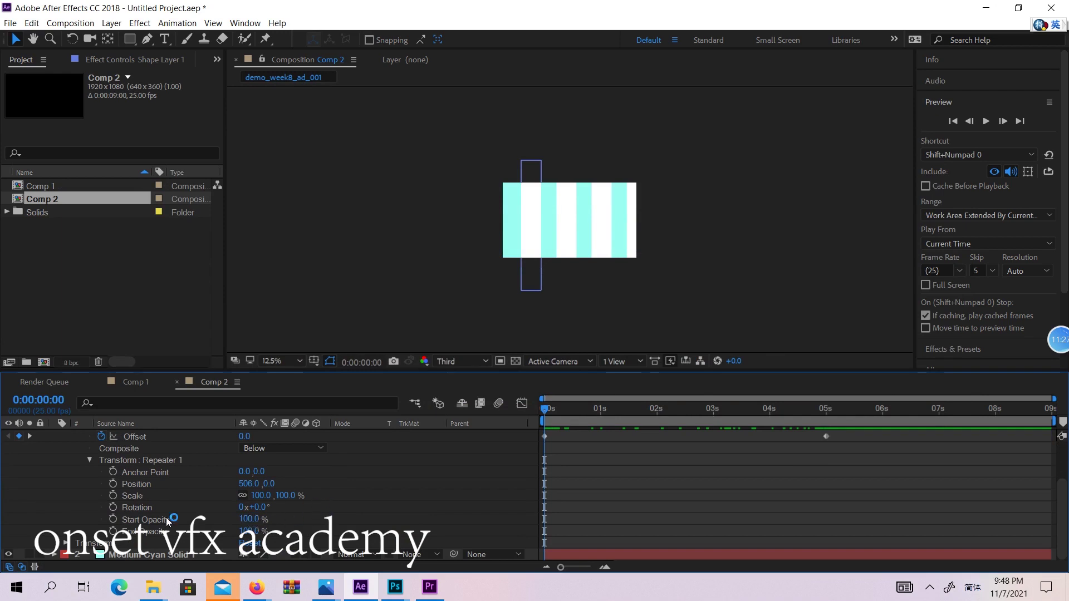
pyautogui.click(75, 543)
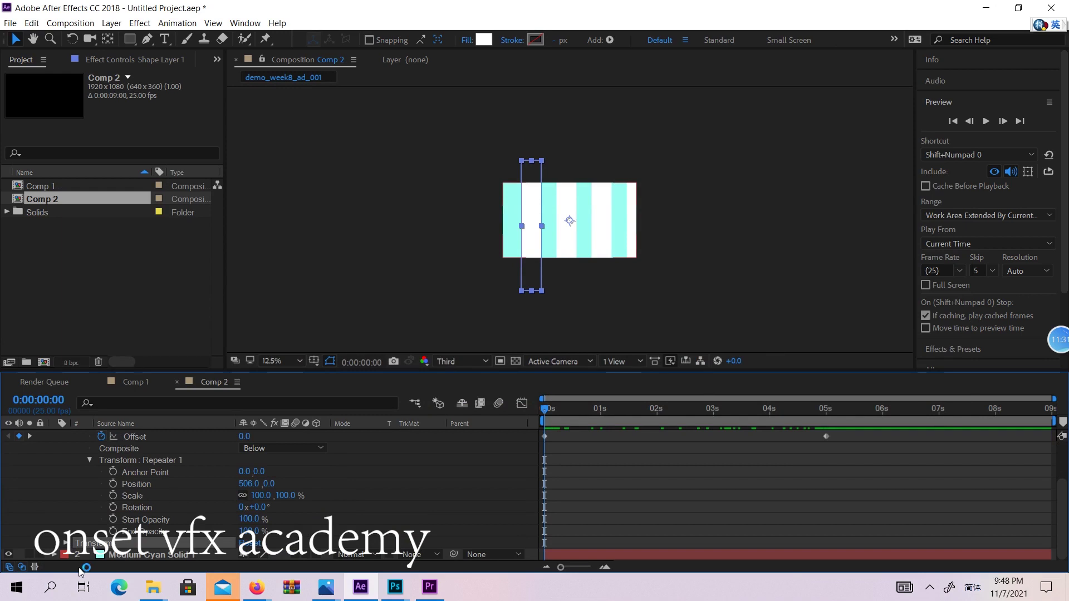
pyautogui.click(66, 544)
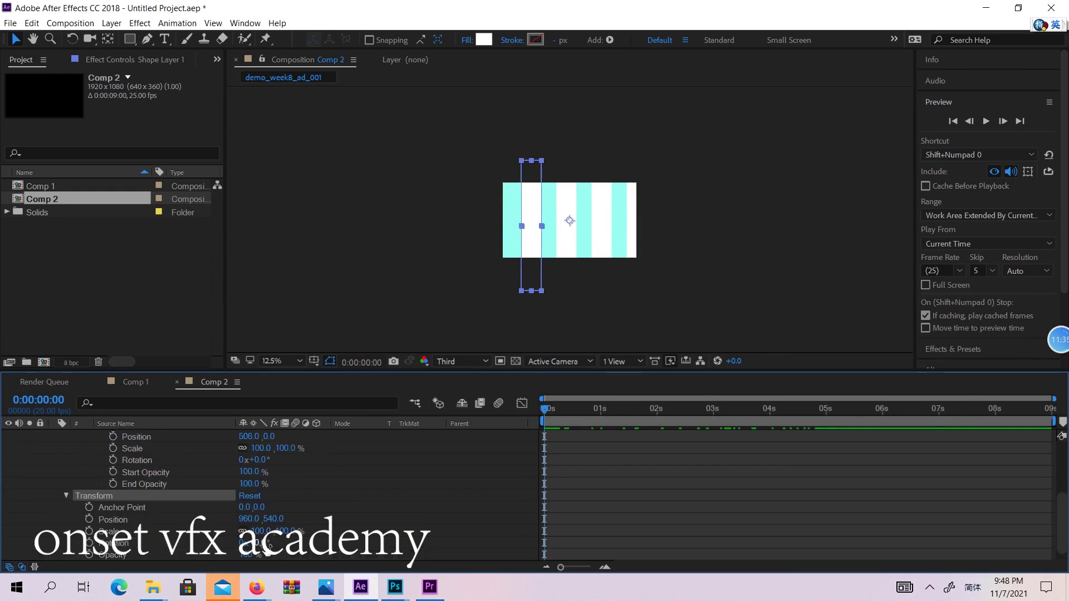
pyautogui.moveTo(265, 543); pyautogui.dragTo(281, 544)
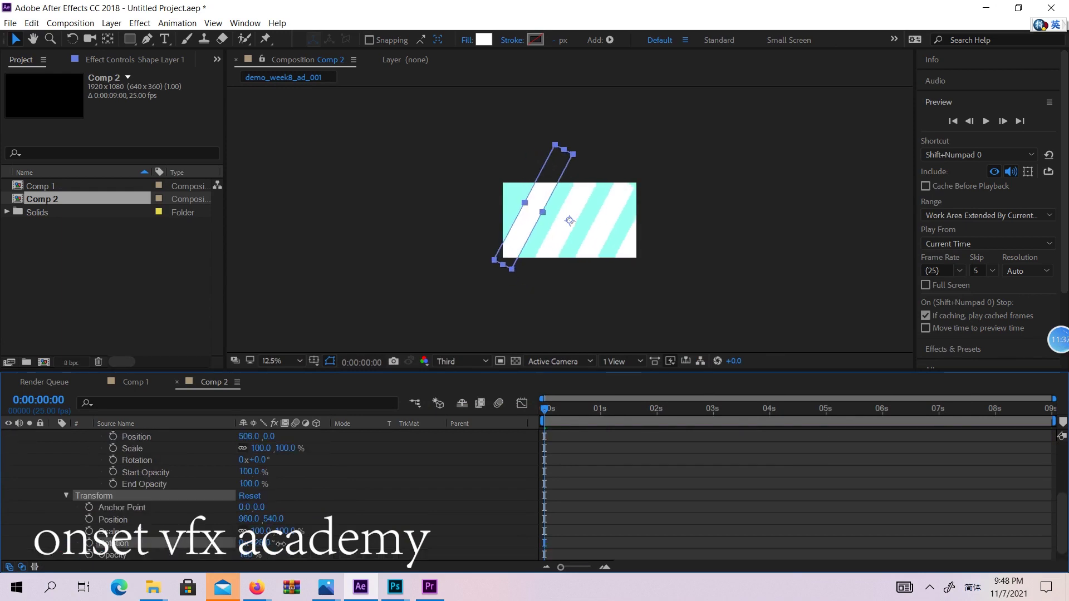
pyautogui.click(678, 295)
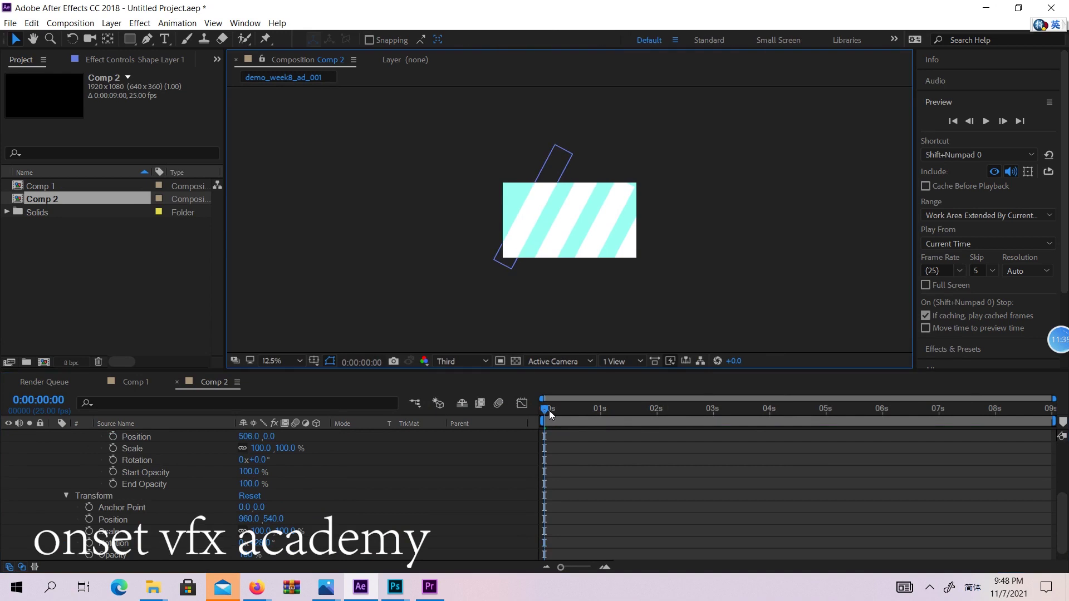
pyautogui.moveTo(549, 413); pyautogui.dragTo(765, 411)
# Add a keyframe for the Repeater's transform Position at 0:00:03:18.
pyautogui.scroll(2, 719, 467)
pyautogui.scroll(1, 719, 467)
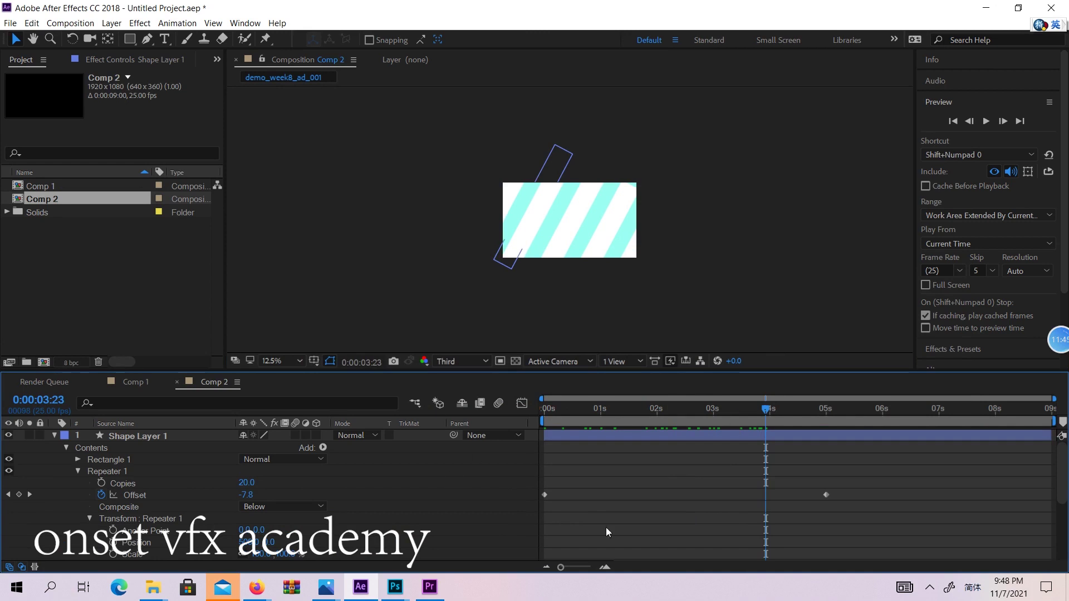
pyautogui.moveTo(780, 403); pyautogui.dragTo(754, 411)
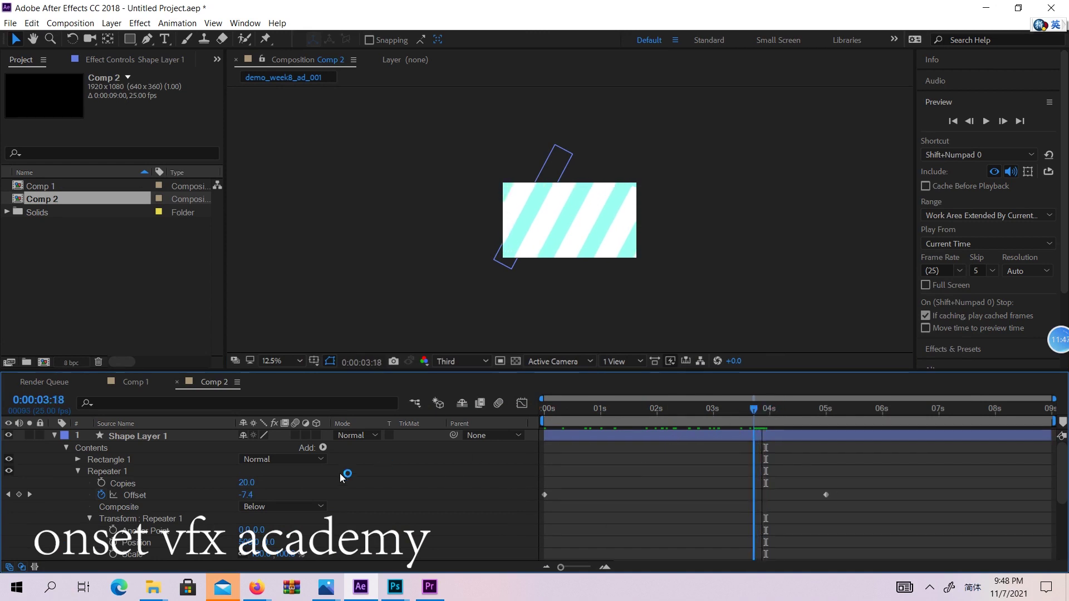
pyautogui.scroll(-3, 345, 473)
pyautogui.scroll(-1, 345, 473)
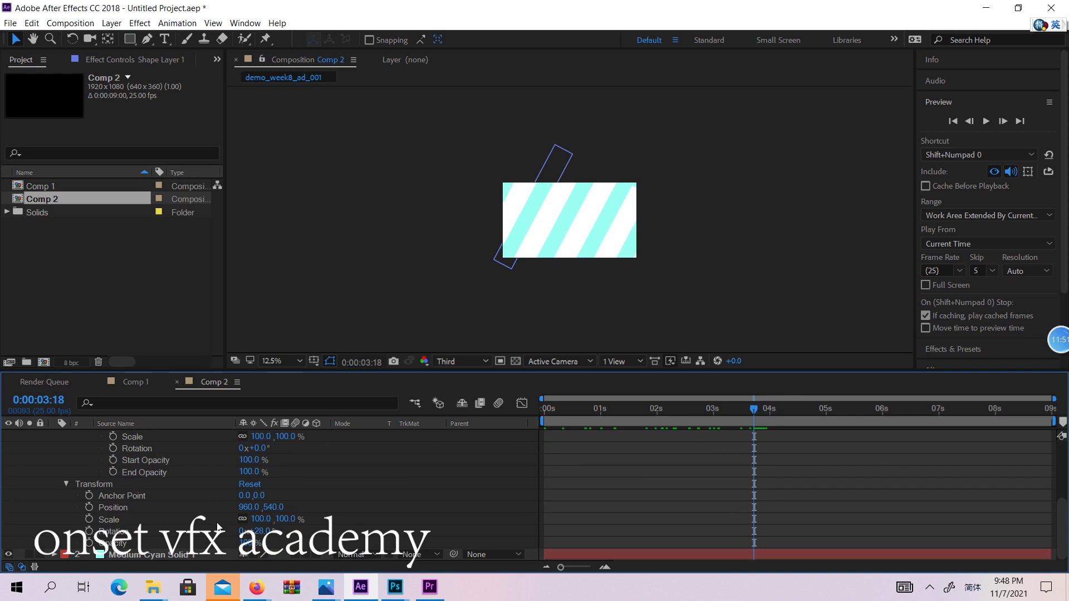
pyautogui.scroll(5, 216, 528)
pyautogui.scroll(-1, 216, 527)
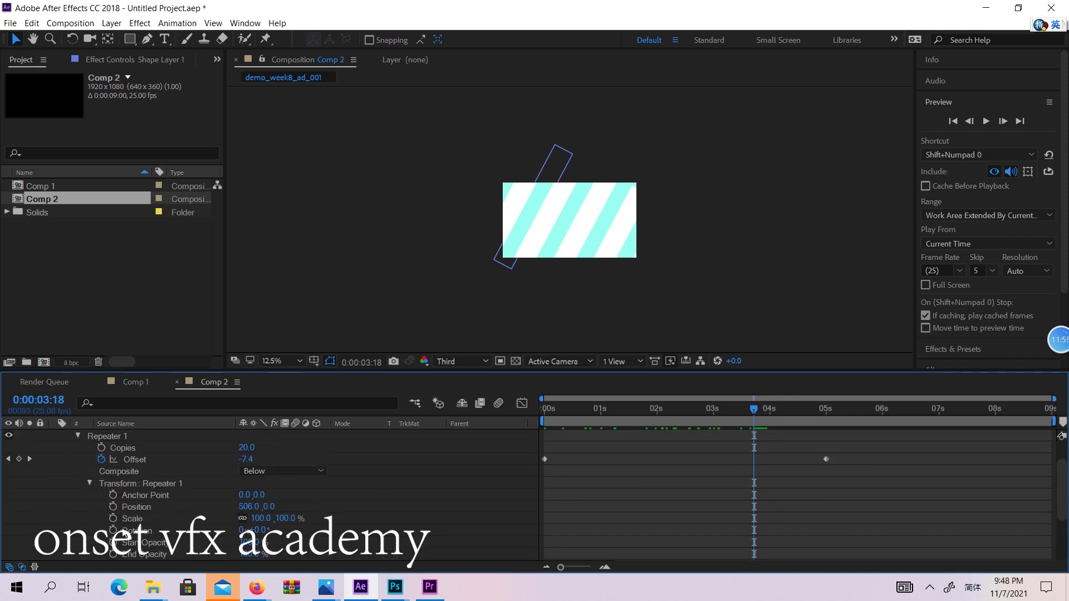
pyautogui.click(113, 507)
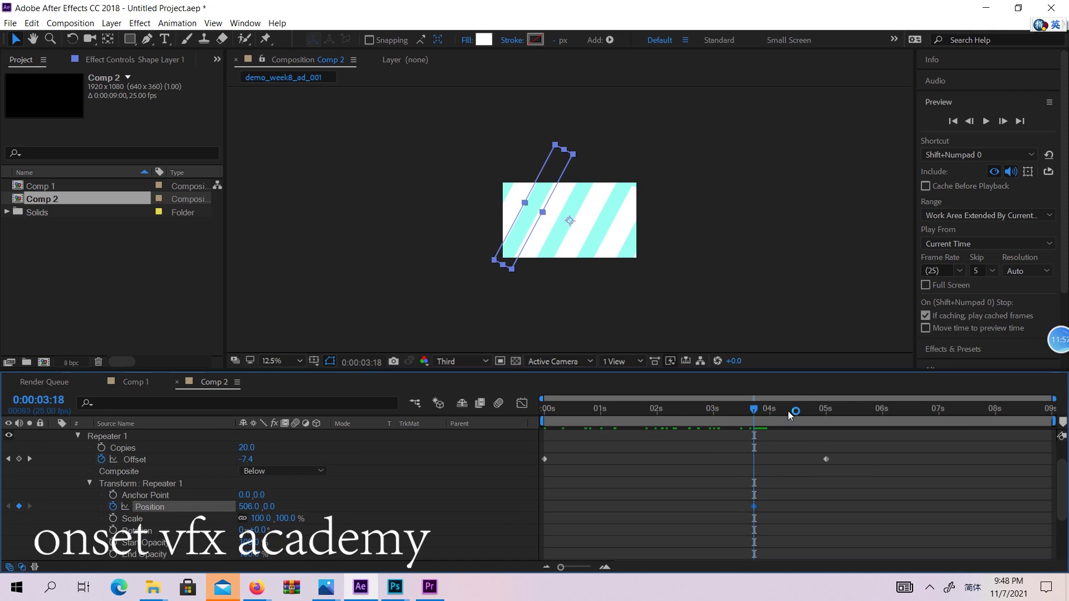
# Set the Repeater's horizontal Position to 251 at 0:00:04:16 to close the gaps, and scrub to preview the stripes merging.
pyautogui.moveTo(787, 411); pyautogui.dragTo(806, 410)
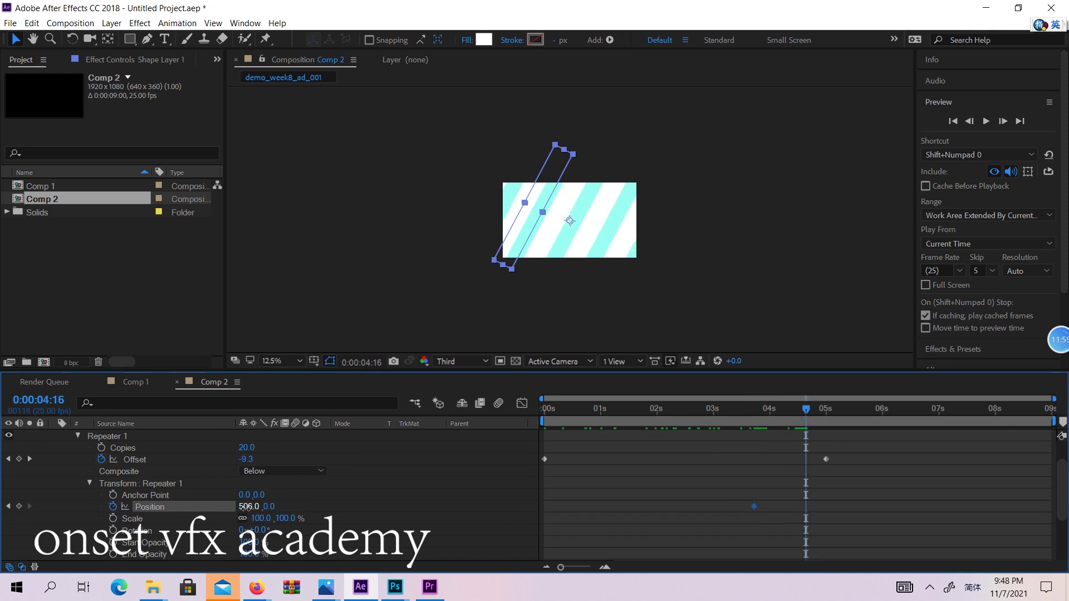
pyautogui.moveTo(244, 507); pyautogui.dragTo(51, 489)
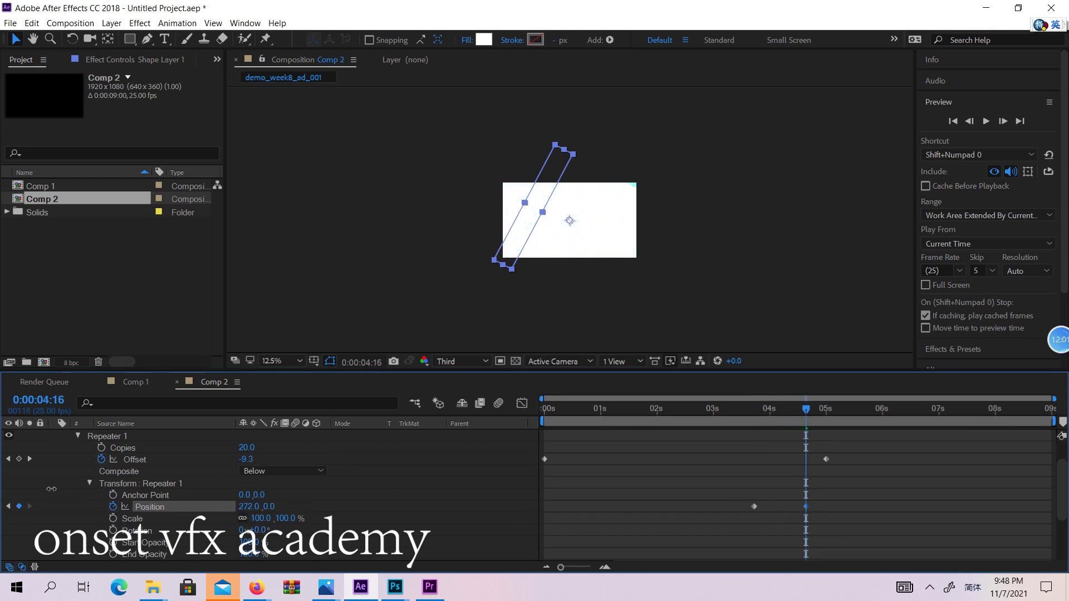
pyautogui.click(778, 216)
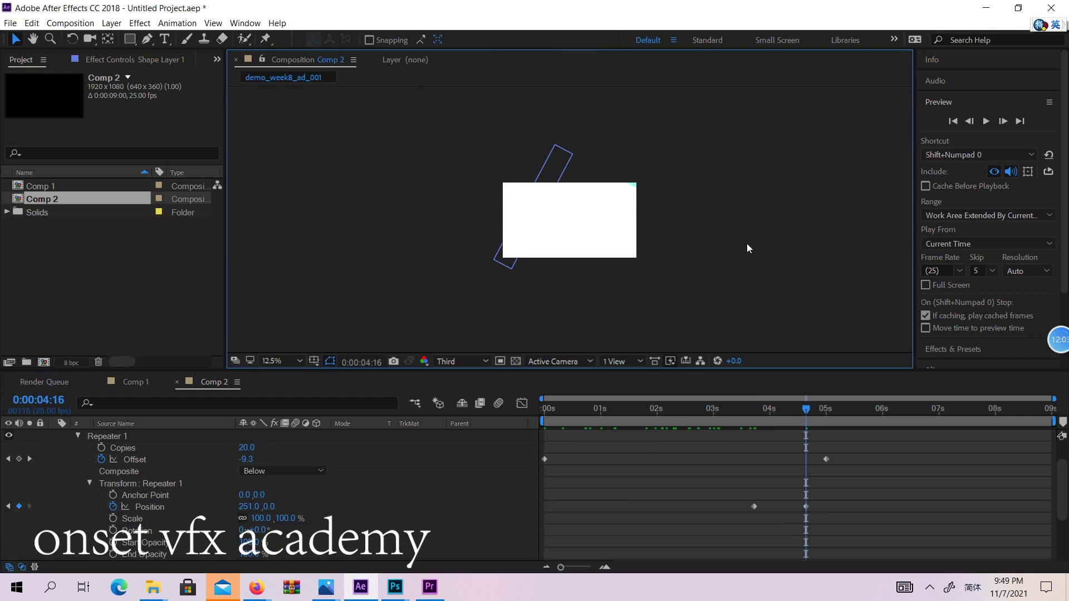
pyautogui.moveTo(738, 411); pyautogui.dragTo(810, 410)
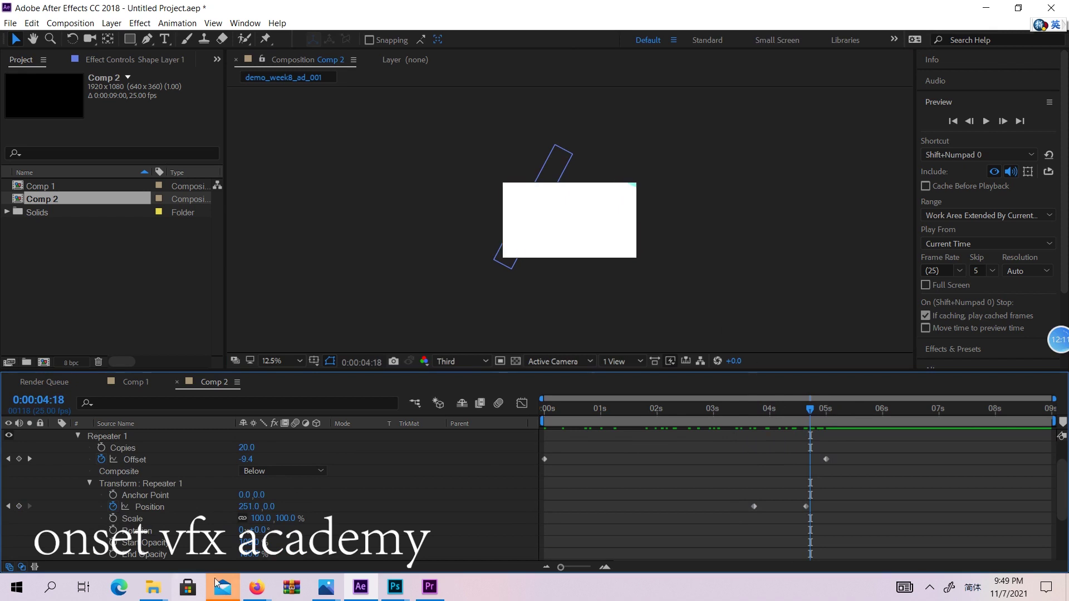
# Play the GoodsMart stripe transition from 00:04 in Firefox to compare its ending, and return to After Effects.
pyautogui.moveTo(256, 587)
pyautogui.click(167, 504)
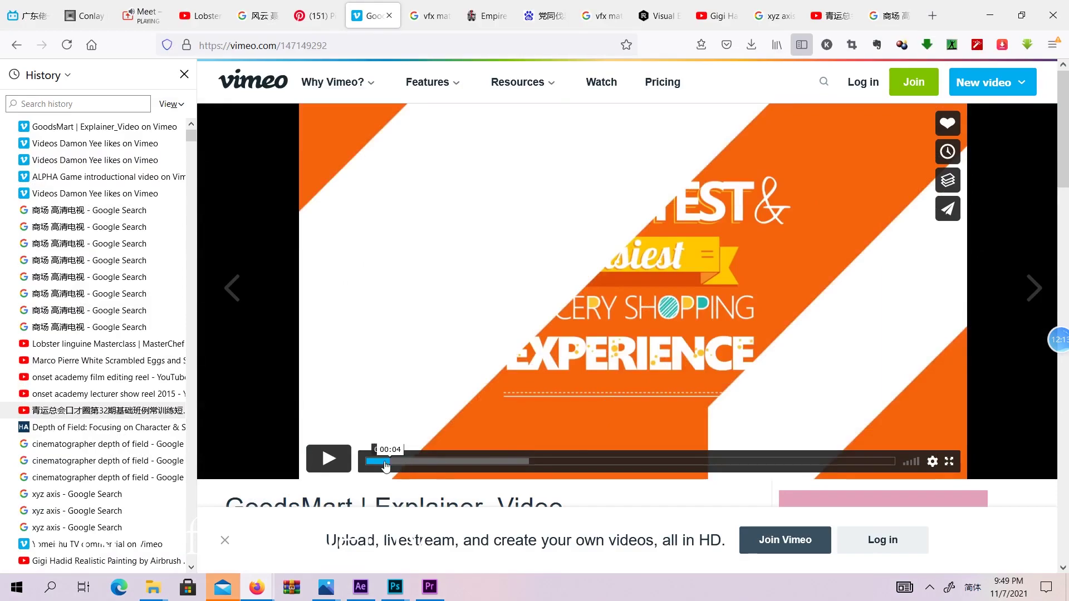
pyautogui.click(327, 458)
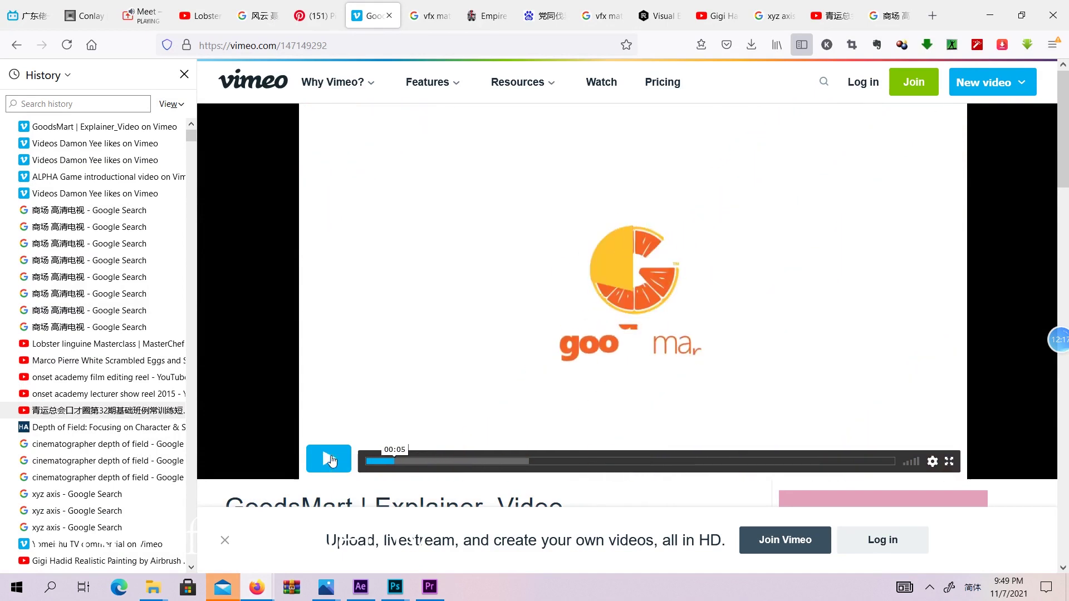
pyautogui.click(980, 25)
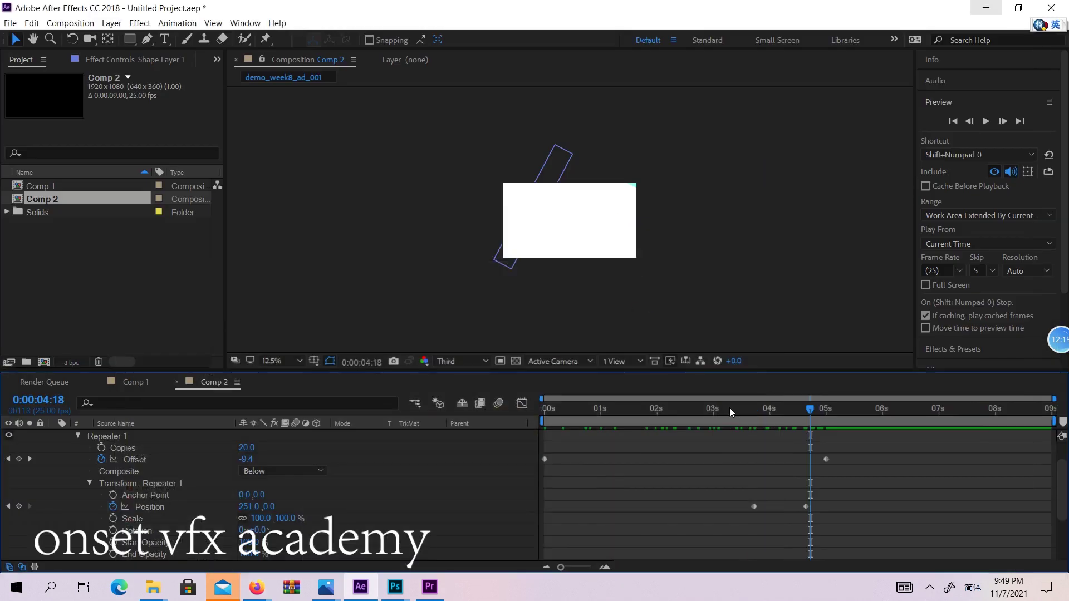
# Set the Repeater's horizontal Position to 10000 at 0:00:00:23 to spread the stripes apart.
pyautogui.moveTo(729, 407); pyautogui.dragTo(547, 424)
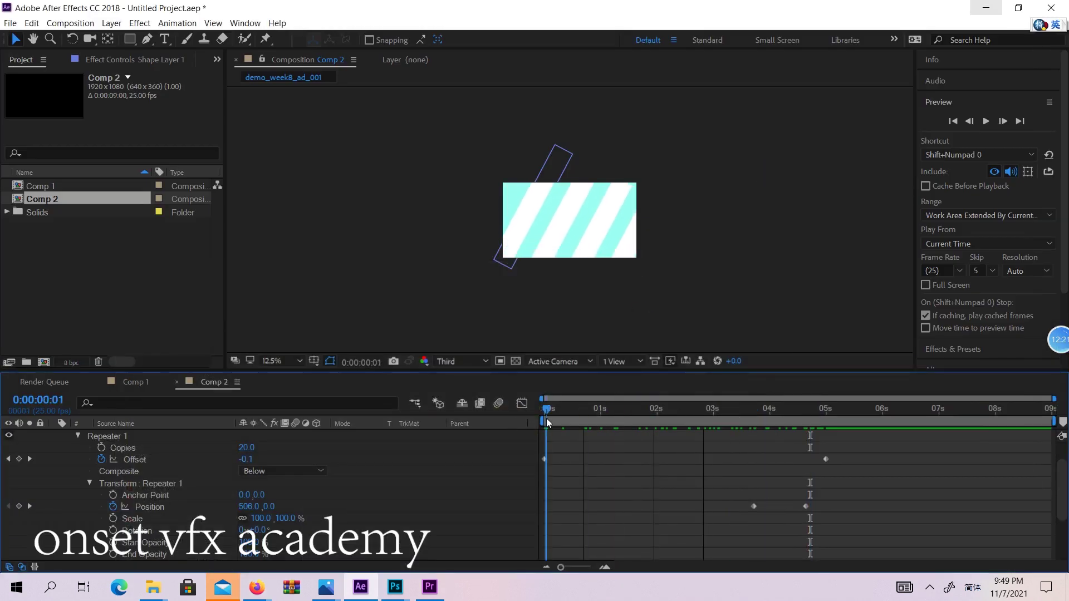
pyautogui.click(597, 410)
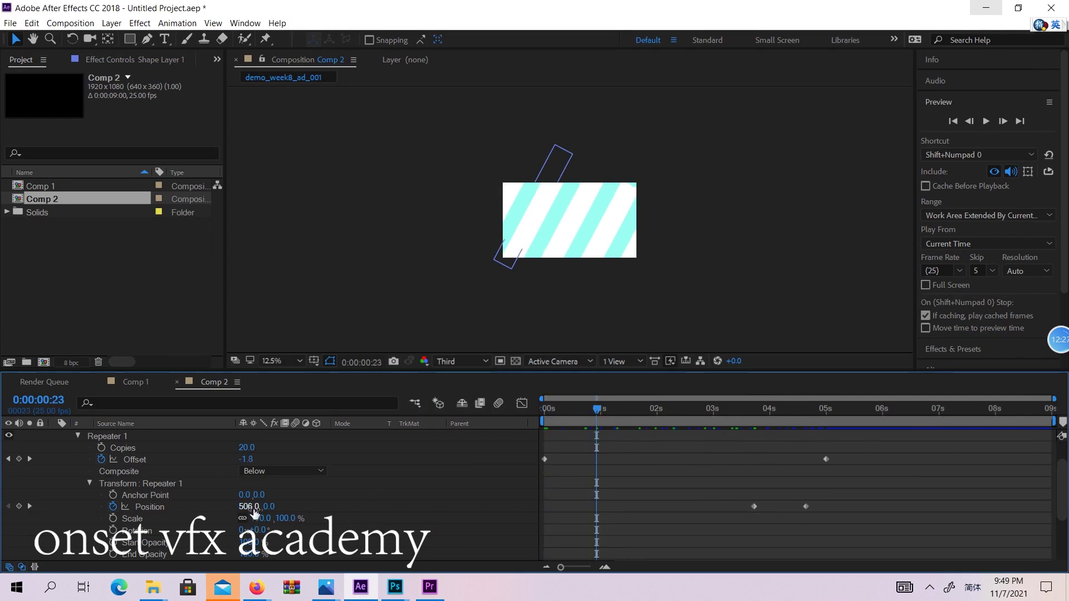
pyautogui.moveTo(249, 511); pyautogui.dragTo(1065, 477)
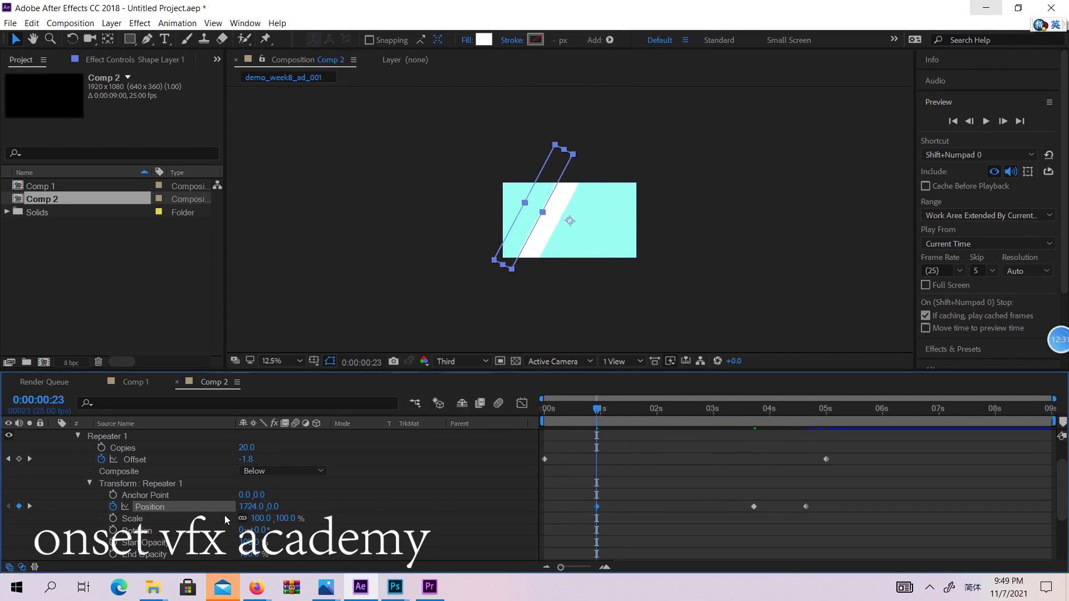
pyautogui.moveTo(246, 508); pyautogui.dragTo(959, 440)
pyautogui.moveTo(360, 537); pyautogui.dragTo(550, 492)
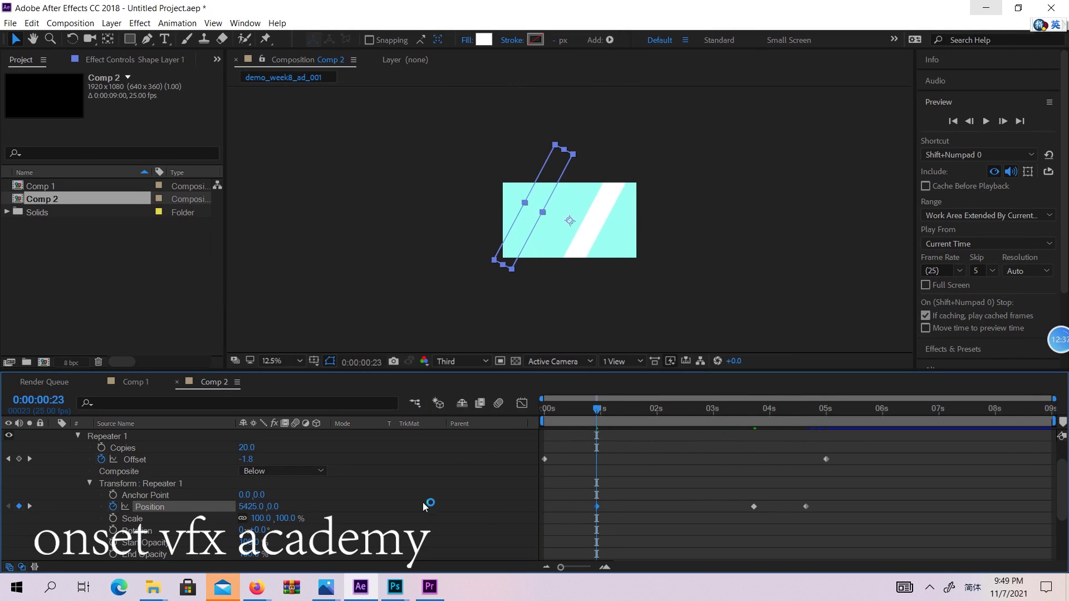
pyautogui.click(249, 507)
pyautogui.write('10000')
pyautogui.press('Return')
pyautogui.click(260, 507)
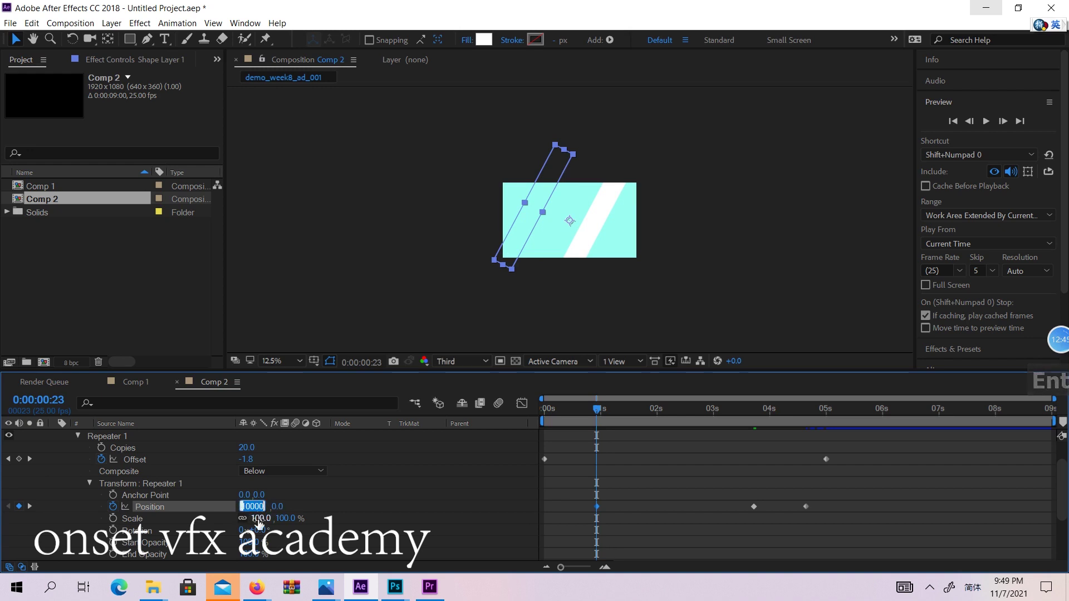
pyautogui.press('Return')
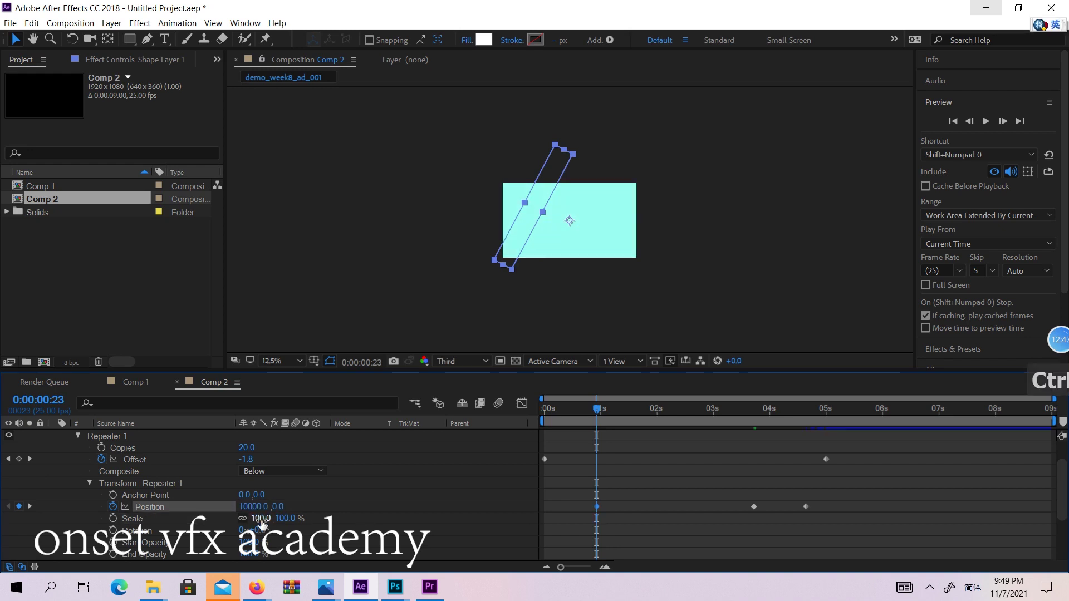
# Try Repeater Scale values of -24% and, with Scale keyframing enabled, -244% at 0:00:00:23, undoing each scale change.
pyautogui.moveTo(262, 521); pyautogui.dragTo(180, 523)
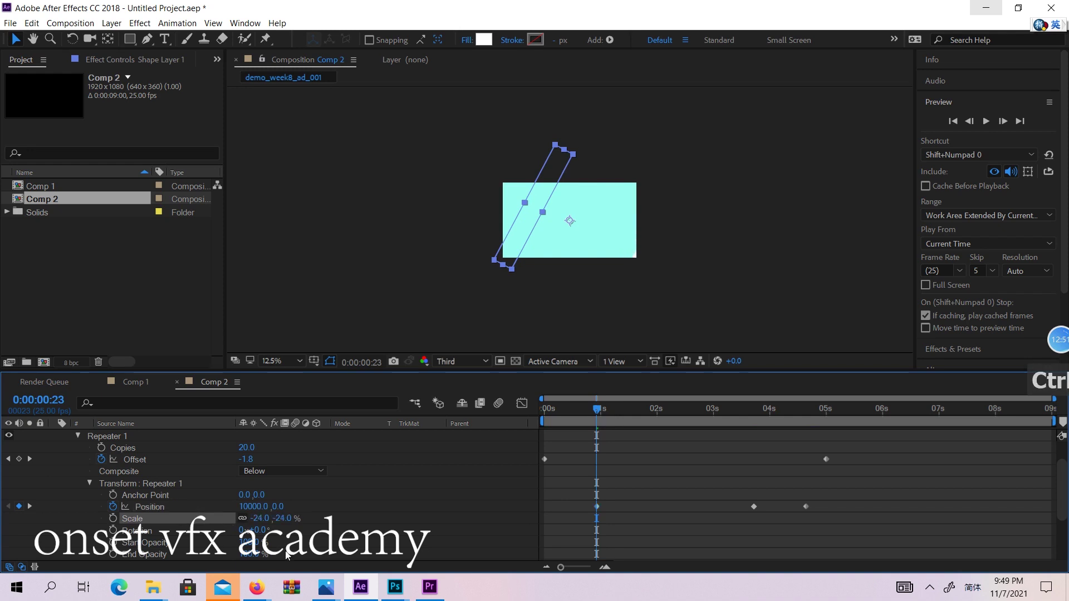
pyautogui.hotkey('ctrl', 'z')
pyautogui.click(113, 519)
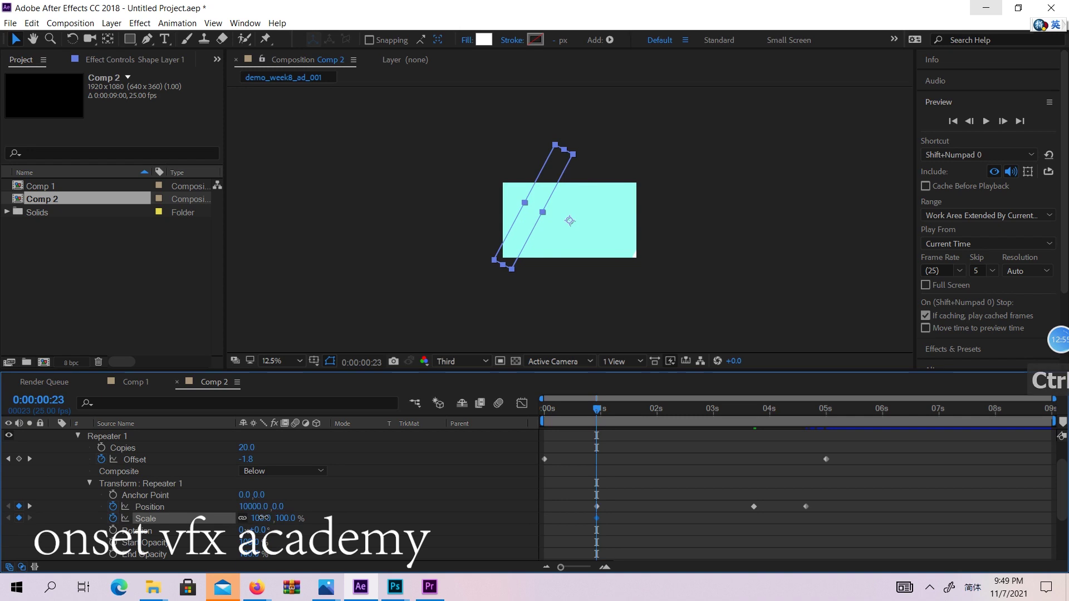
pyautogui.moveTo(261, 517); pyautogui.dragTo(2, 494)
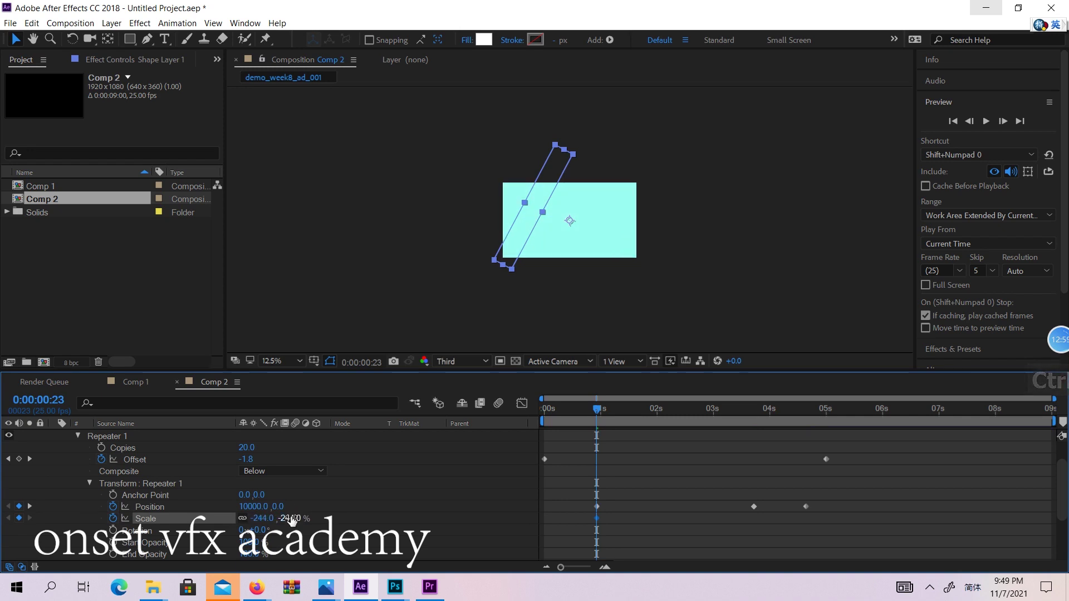
pyautogui.hotkey('ctrl', 'z')
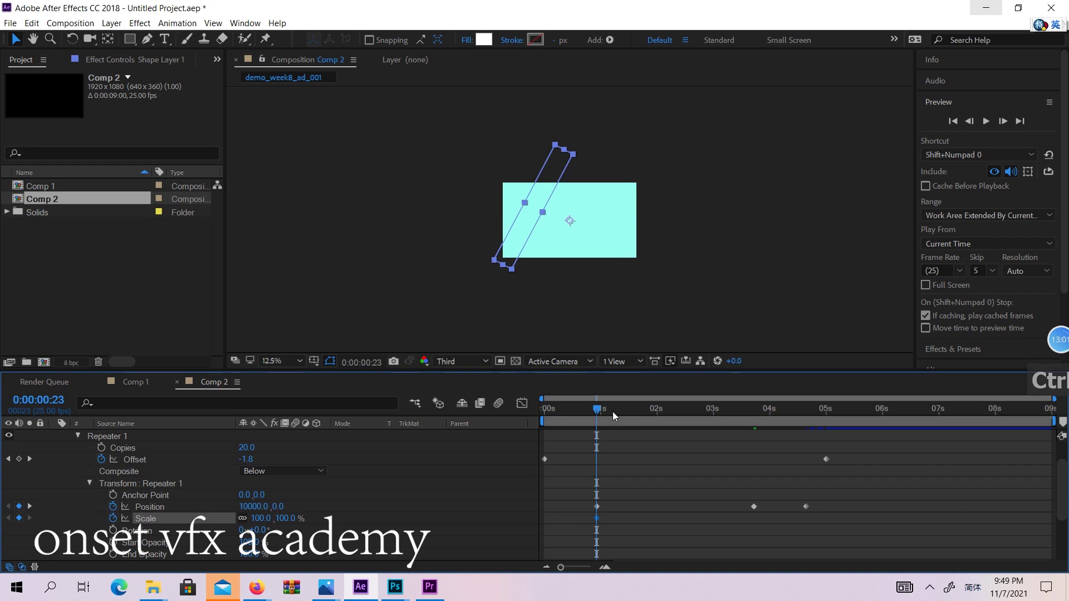
# Try a horizontal Repeater Position of 500 at 0:00:01:03 and scrub the timeline to preview the stripes.
pyautogui.moveTo(613, 412); pyautogui.dragTo(607, 412)
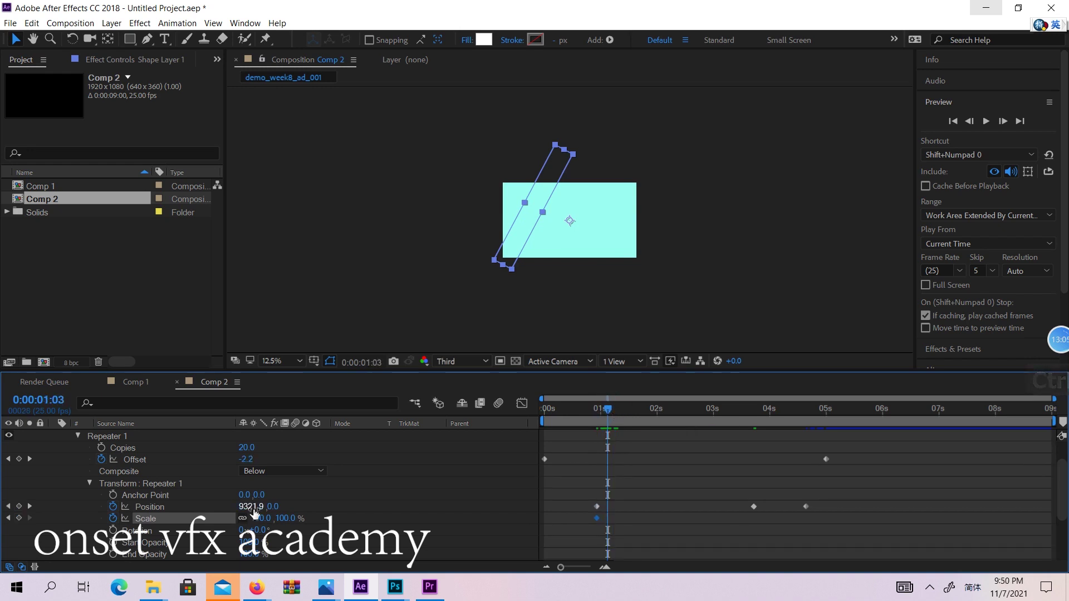
pyautogui.moveTo(253, 507); pyautogui.dragTo(228, 509)
pyautogui.moveTo(134, 506); pyautogui.dragTo(337, 497)
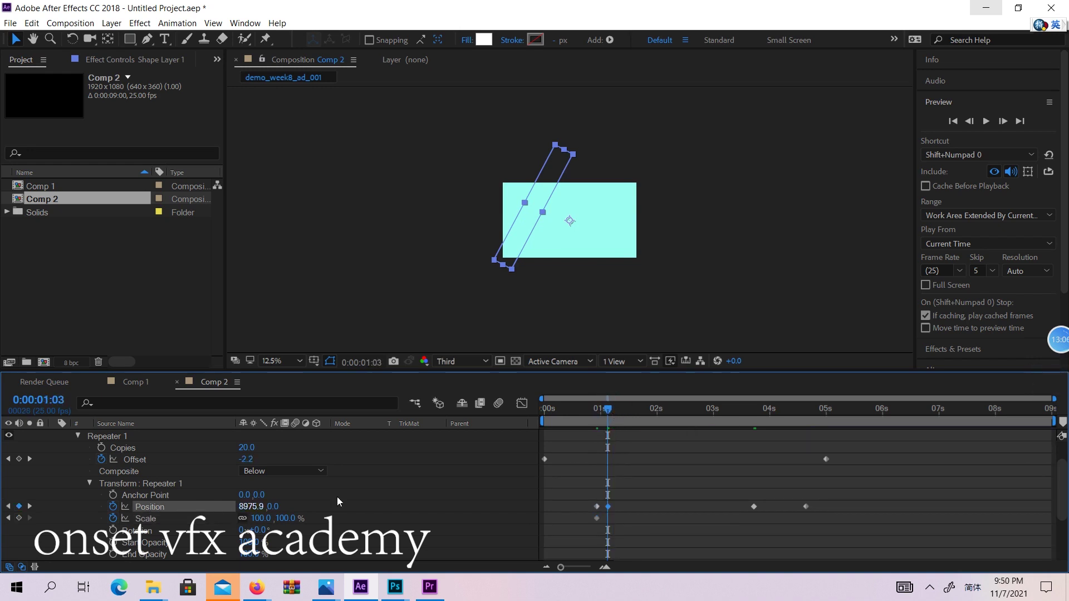
pyautogui.click(257, 506)
pyautogui.write('100')
pyautogui.press('Return')
pyautogui.click(257, 505)
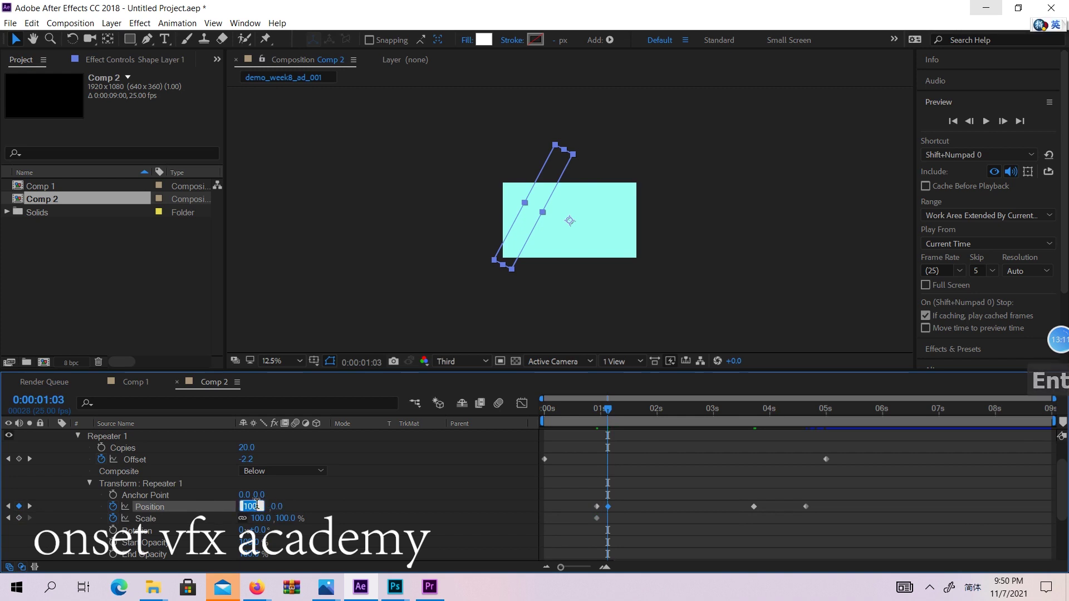
pyautogui.write('10')
pyautogui.press('Return')
pyautogui.click(256, 506)
pyautogui.press('Return')
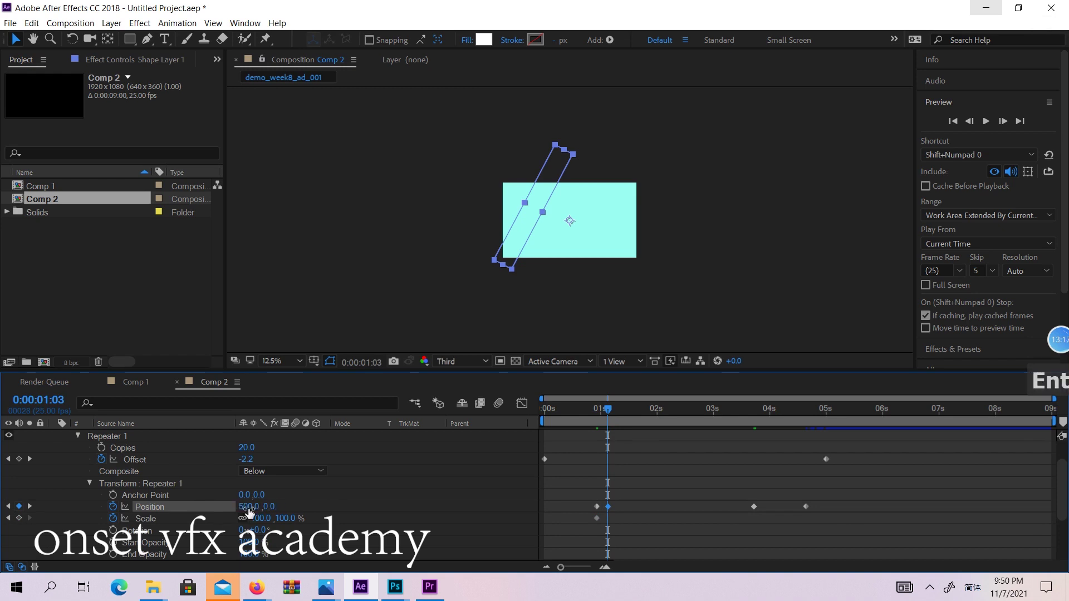
pyautogui.moveTo(257, 525); pyautogui.dragTo(263, 529)
pyautogui.moveTo(607, 411); pyautogui.dragTo(771, 412)
# Undo the recent Repeater Position and Scale changes, and delete the Position keyframe at 0:00:00:23.
pyautogui.hotkey('ctrl', 'z')
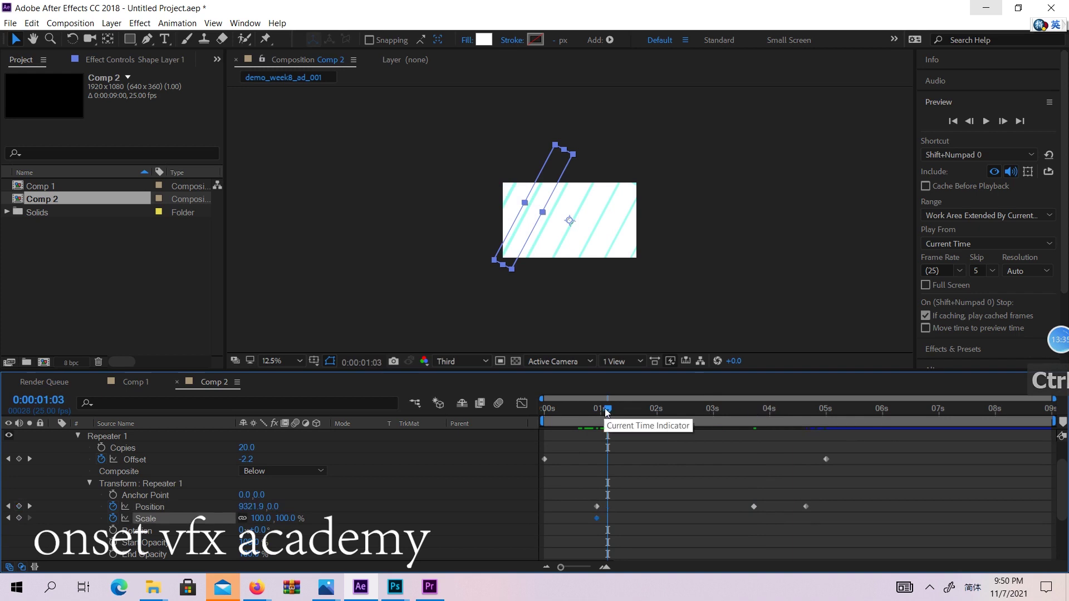
pyautogui.press('j')
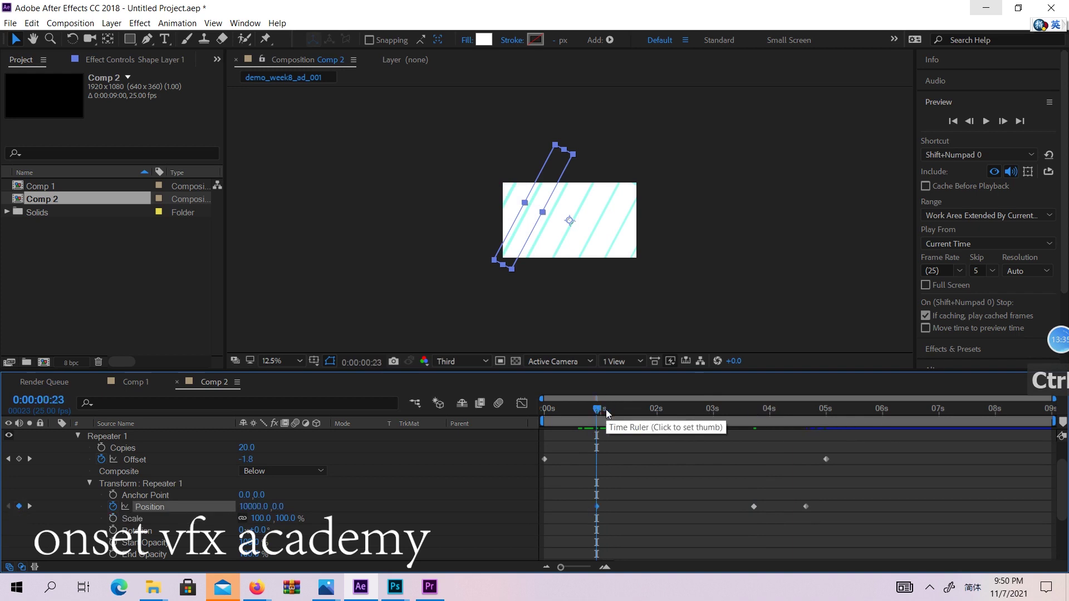
pyautogui.click(606, 409)
pyautogui.moveTo(606, 409); pyautogui.dragTo(652, 409)
pyautogui.press('j')
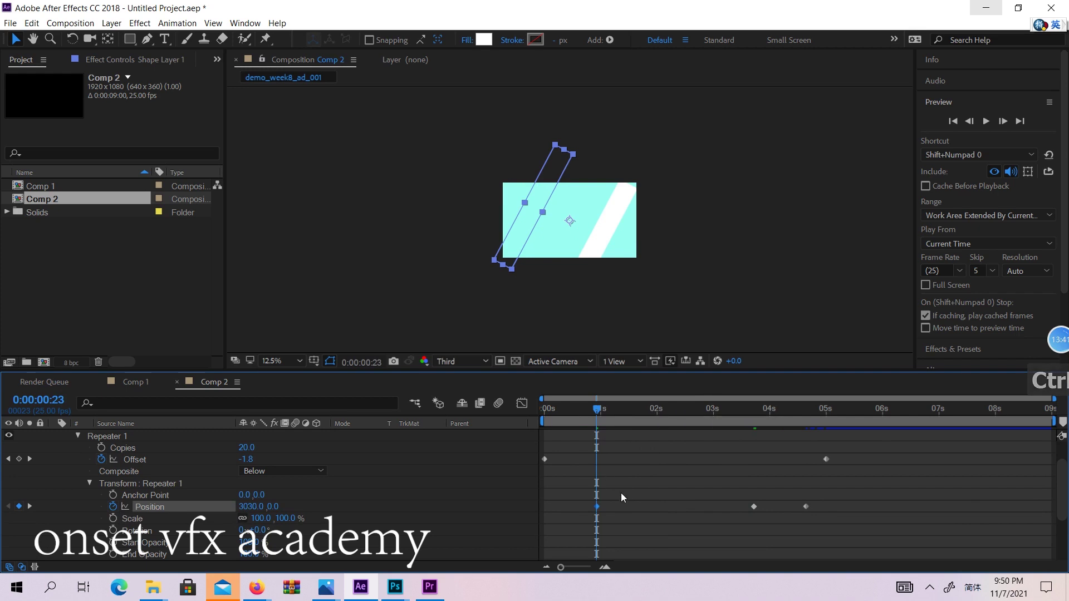
pyautogui.click(593, 513)
pyautogui.click(597, 507)
pyautogui.press('Delete')
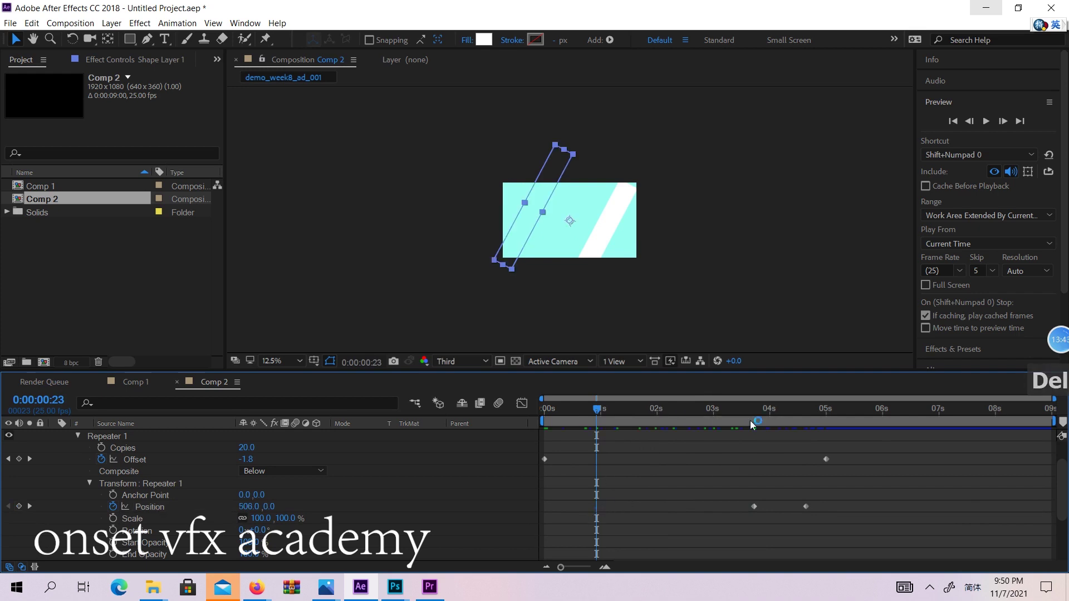
# Play the stripe animation, compare it with the GoodsMart video around 00:07 in Firefox, and return to After Effects.
pyautogui.press('space')
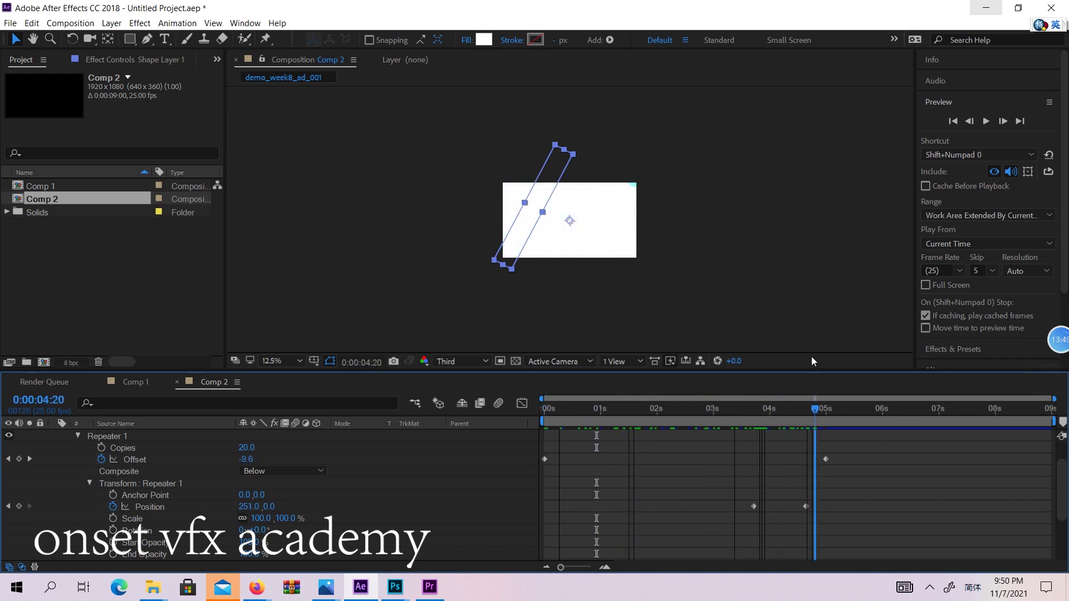
pyautogui.click(815, 303)
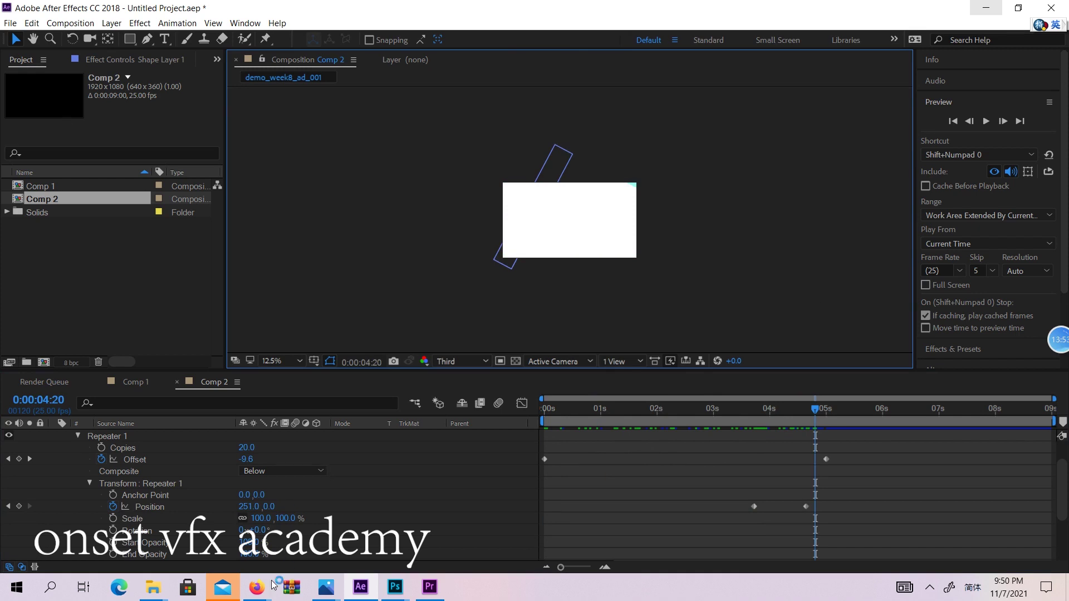
pyautogui.moveTo(273, 585)
pyautogui.click(92, 529)
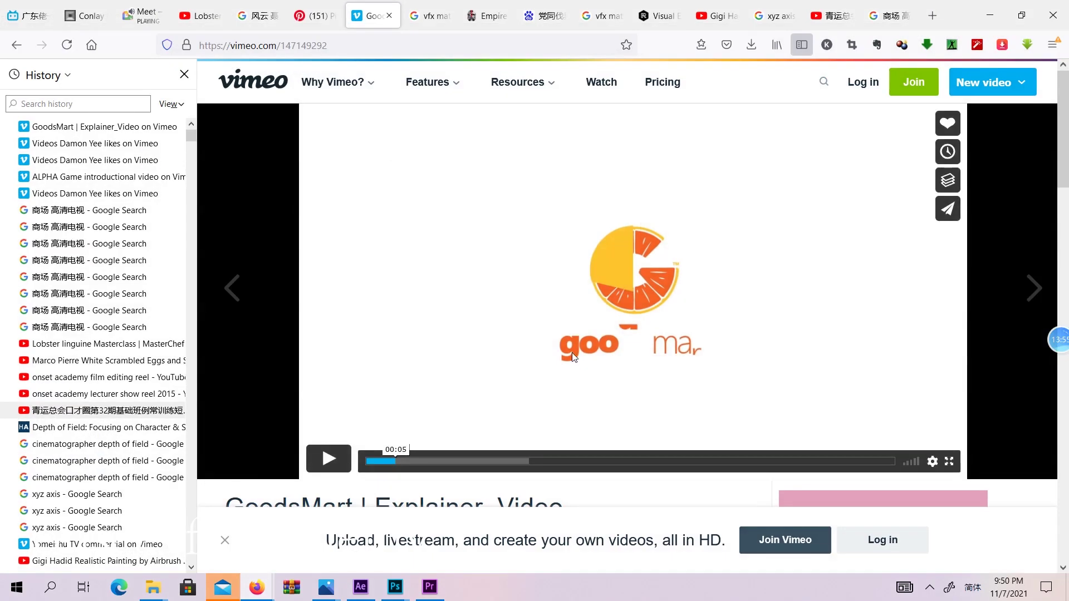
pyautogui.moveTo(401, 466)
pyautogui.mouseDown()
pyautogui.moveTo(443, 462)
pyautogui.moveTo(403, 462)
pyautogui.mouseUp()
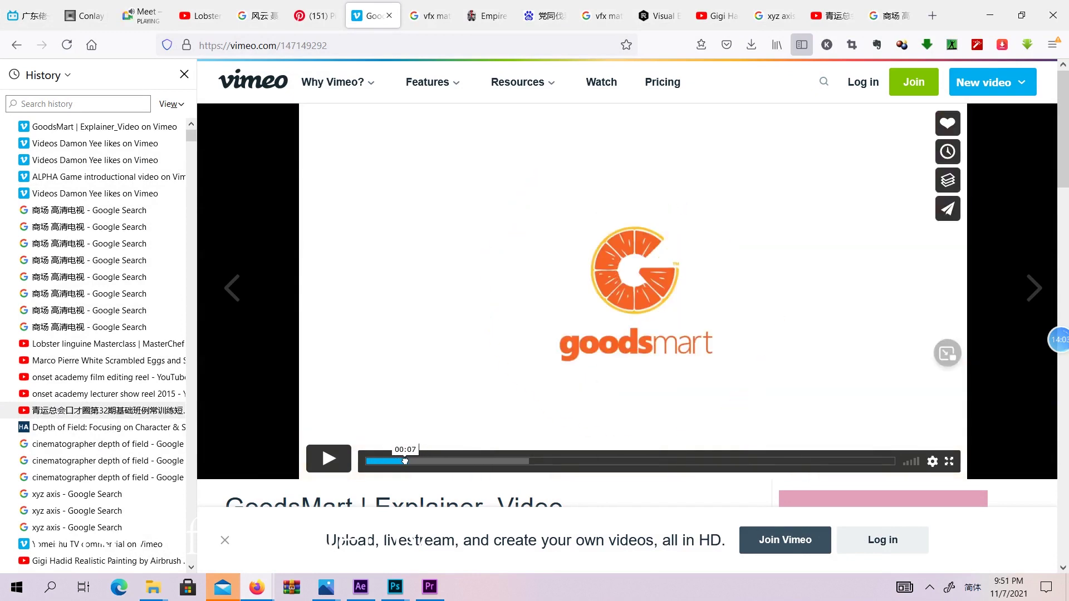
pyautogui.click(990, 15)
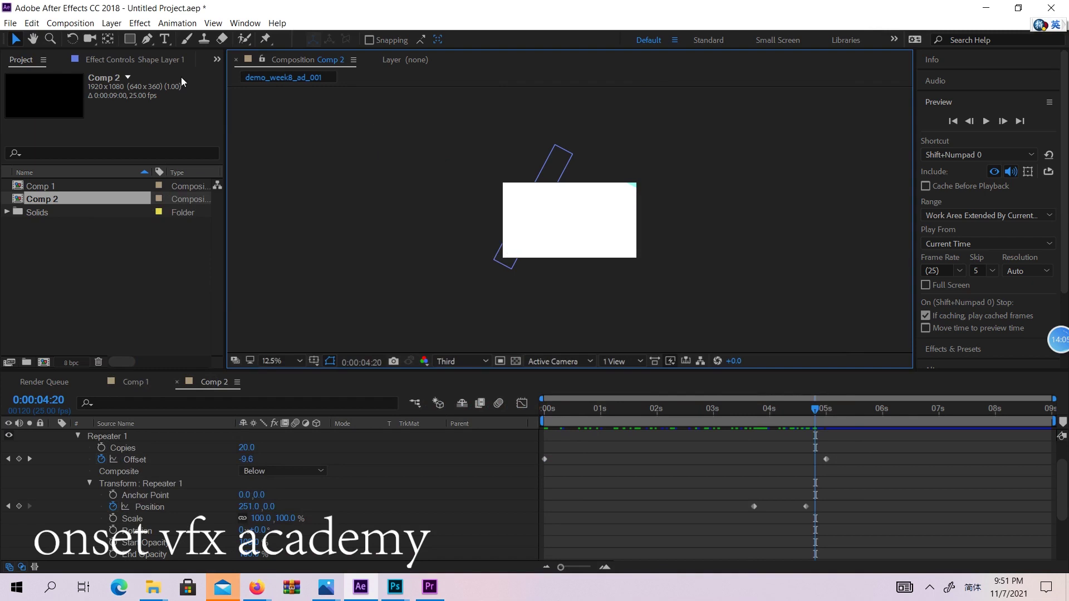
# Create a new project, dismiss the error dialogs, and bring up the empty timeline.
pyautogui.click(11, 23)
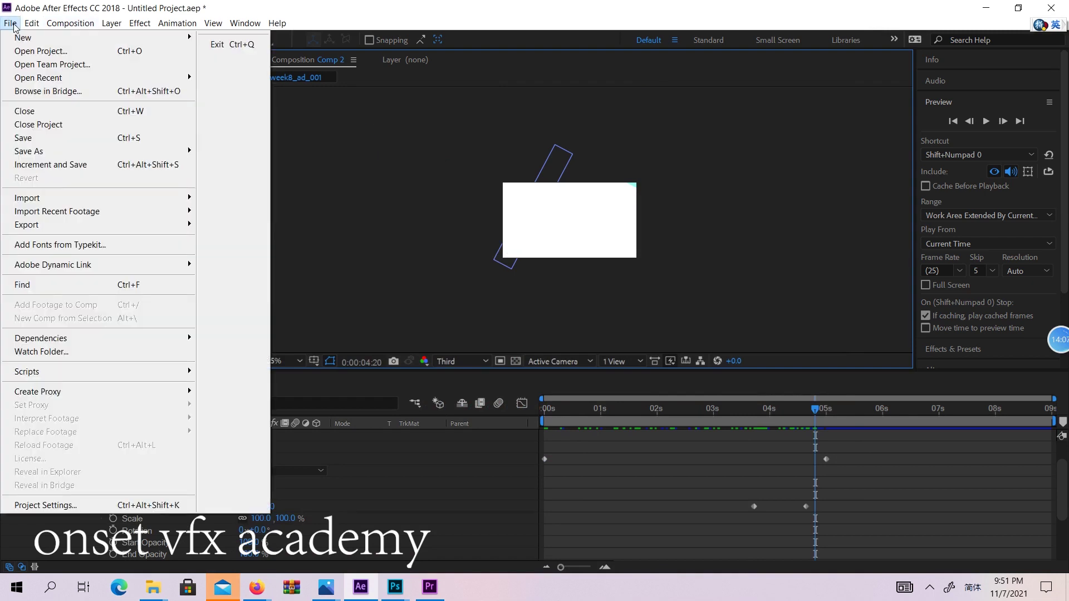
pyautogui.moveTo(112, 38)
pyautogui.click(238, 40)
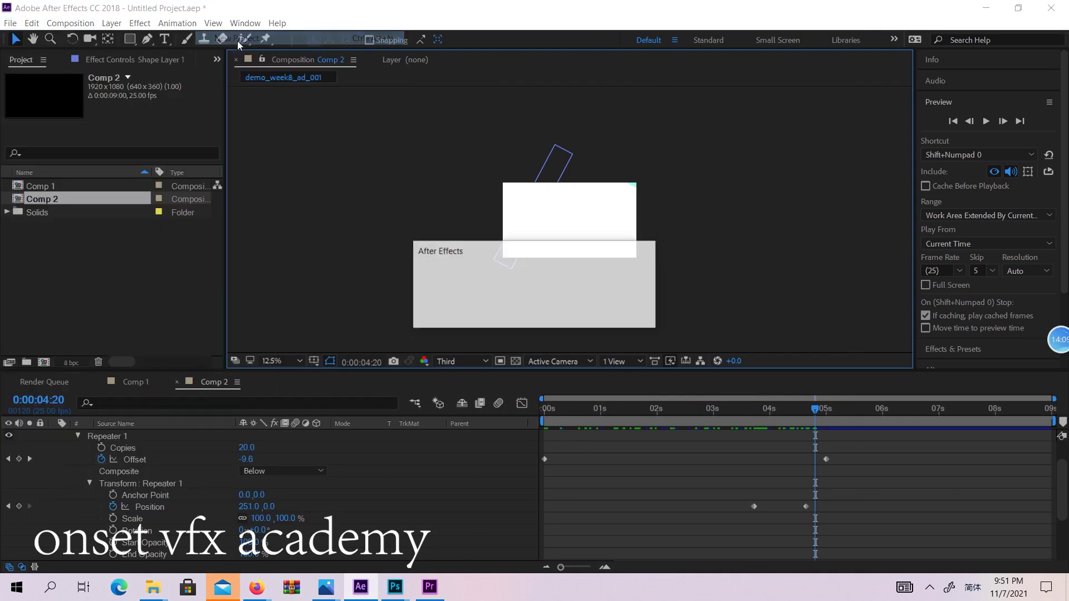
pyautogui.click(560, 312)
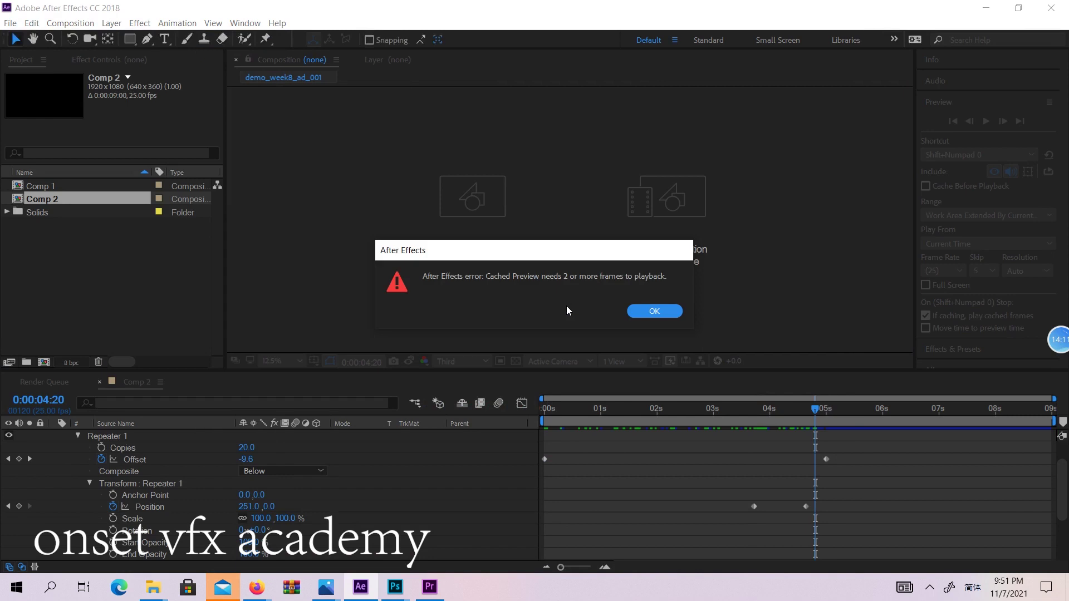
pyautogui.click(644, 310)
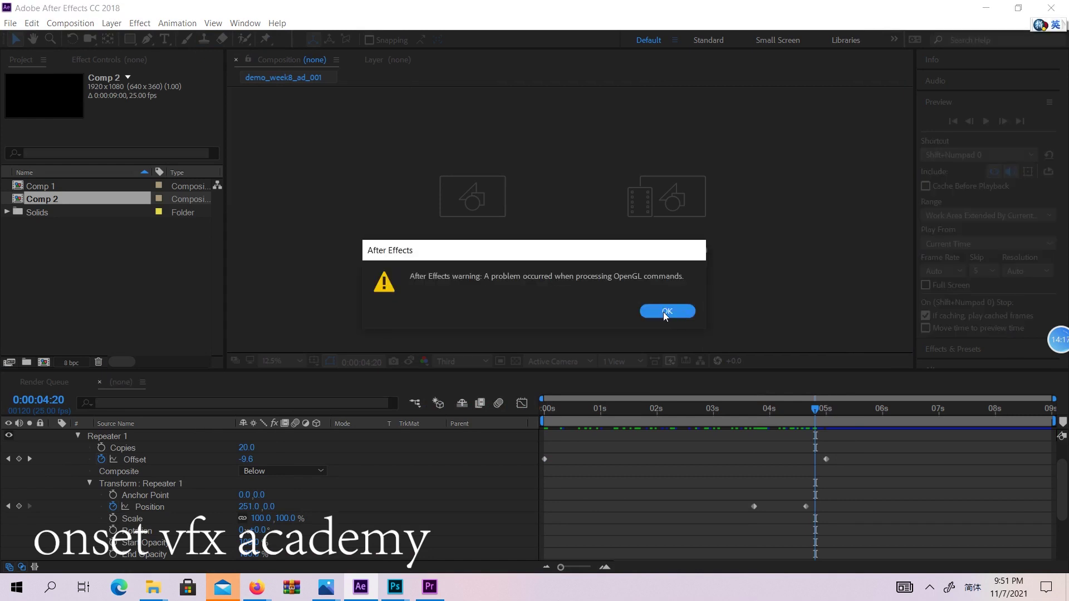
pyautogui.click(667, 312)
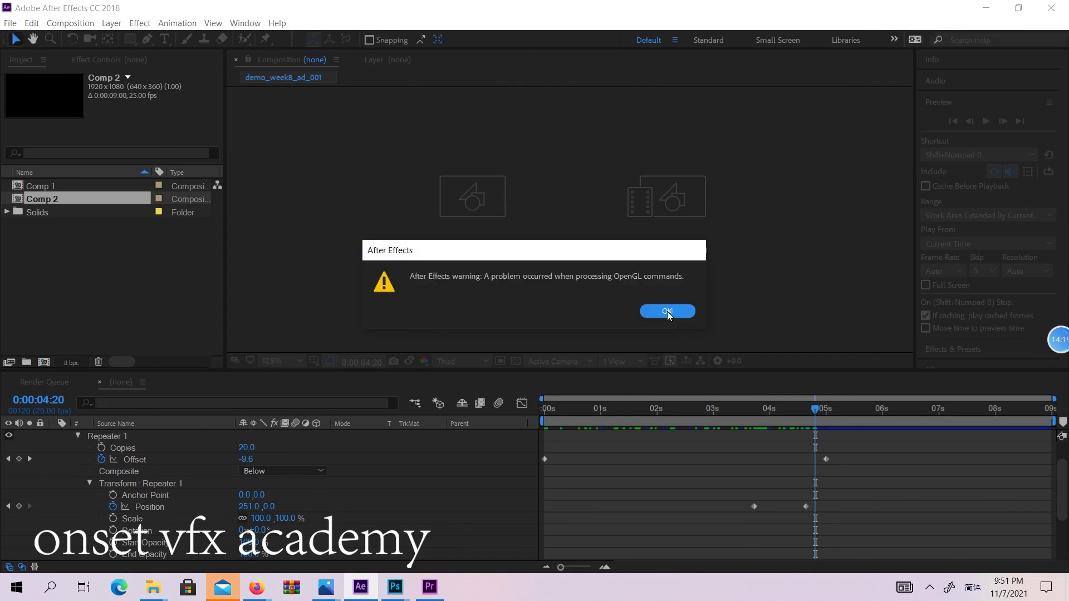
pyautogui.click(668, 312)
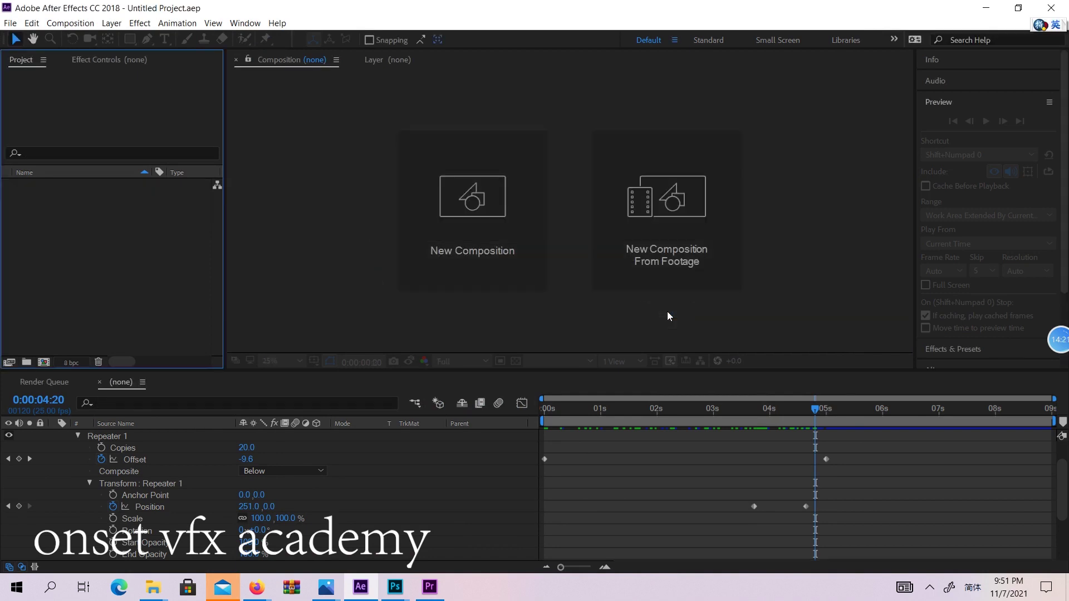
pyautogui.click(69, 387)
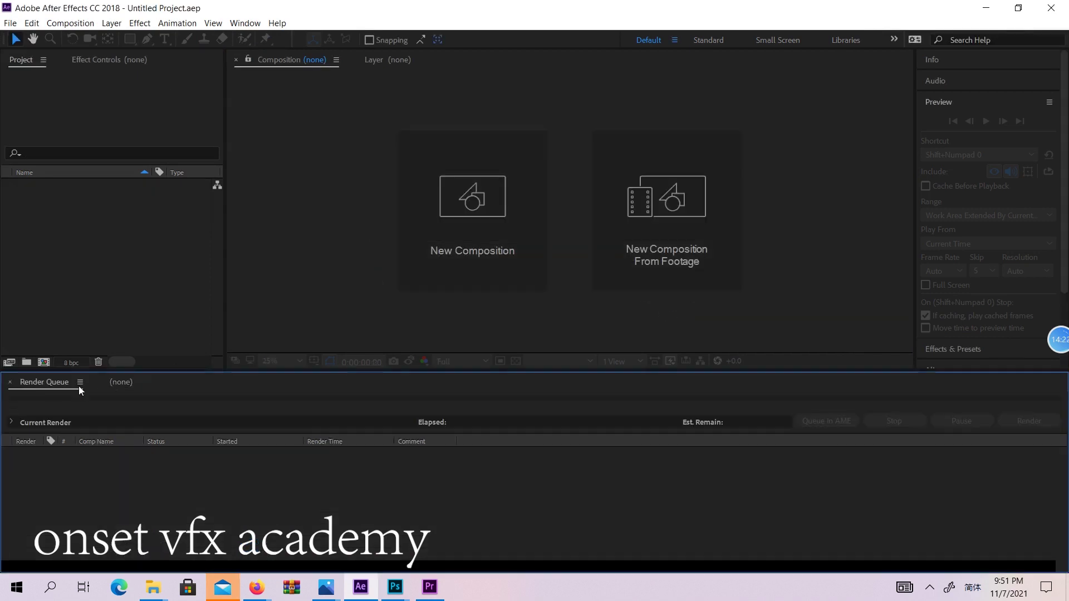
pyautogui.click(123, 385)
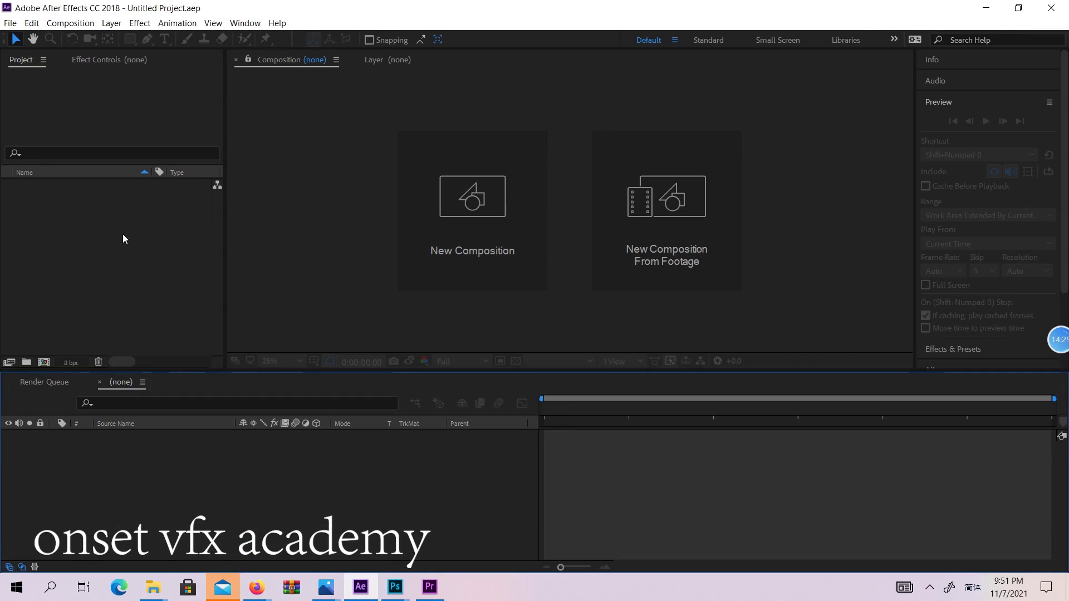